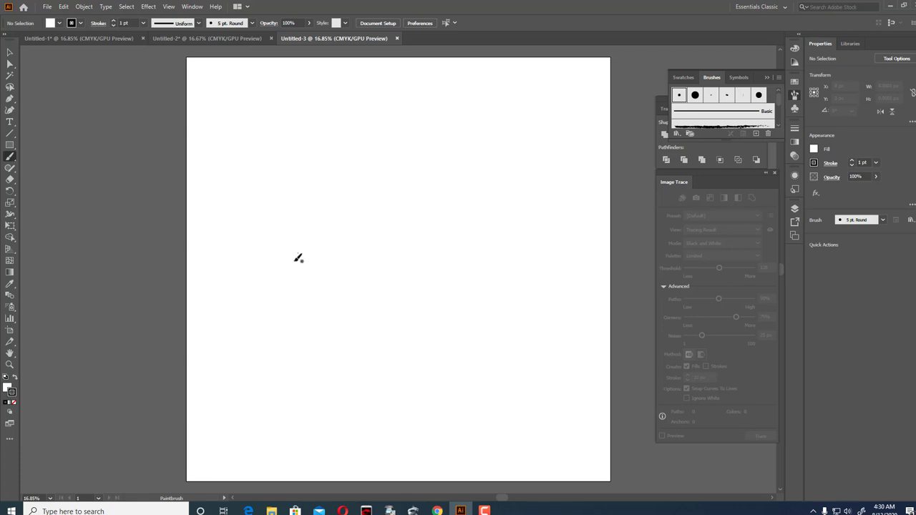
- Look at the watercolor brush samples in the Untitled-1 document and return to the blank Untitled-3 document
left_click(103, 35)
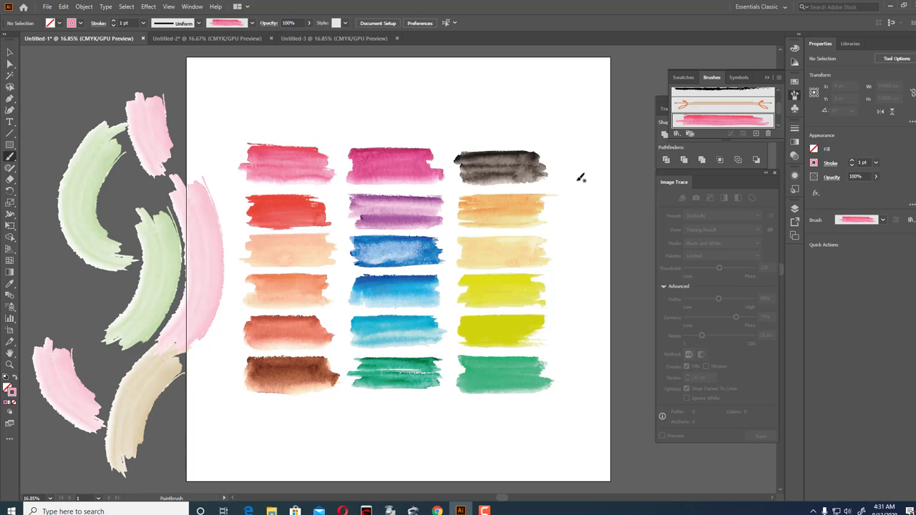
left_click(359, 36)
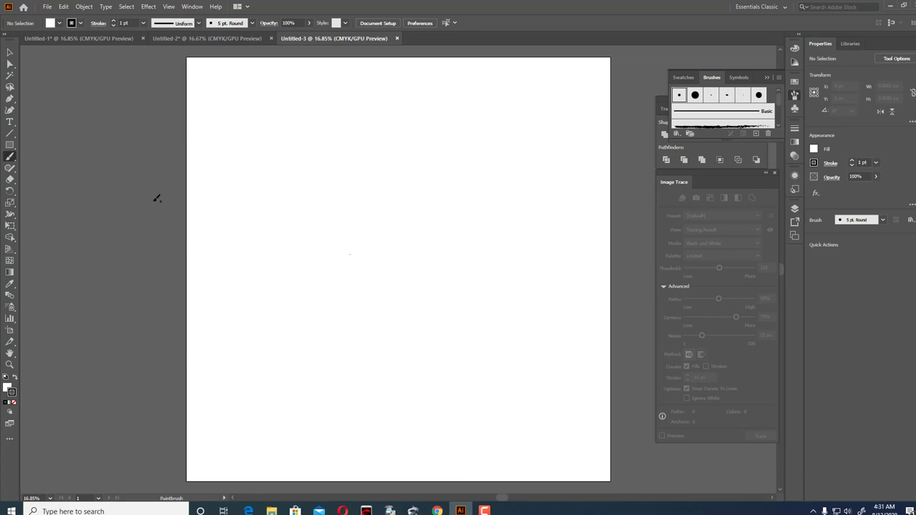
- Place a new point text object in the upper-left area of the artboard and set its font size to 200 pt
left_click(10, 121)
left_click(256, 138)
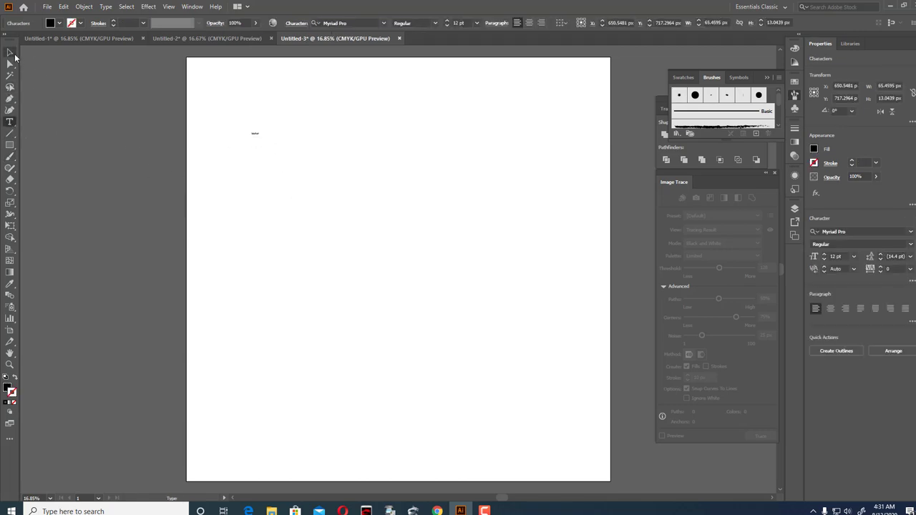
left_click(476, 23)
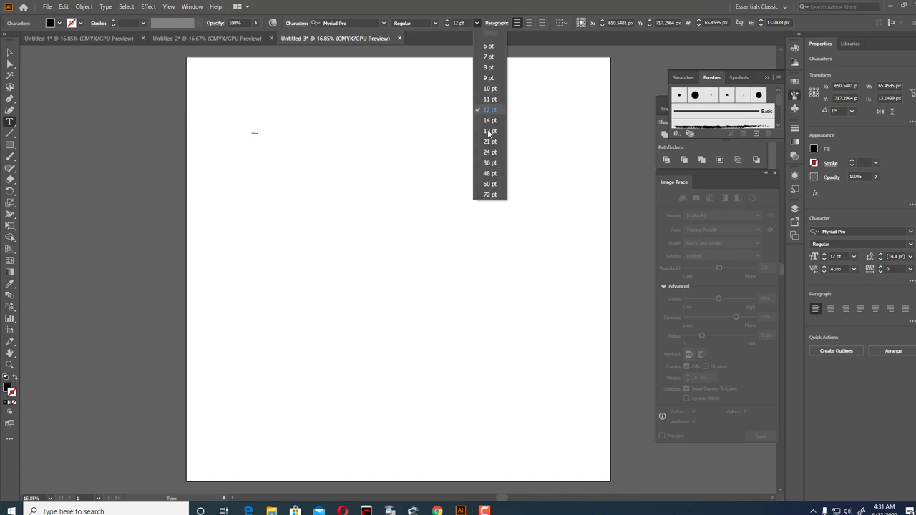
left_click(488, 200)
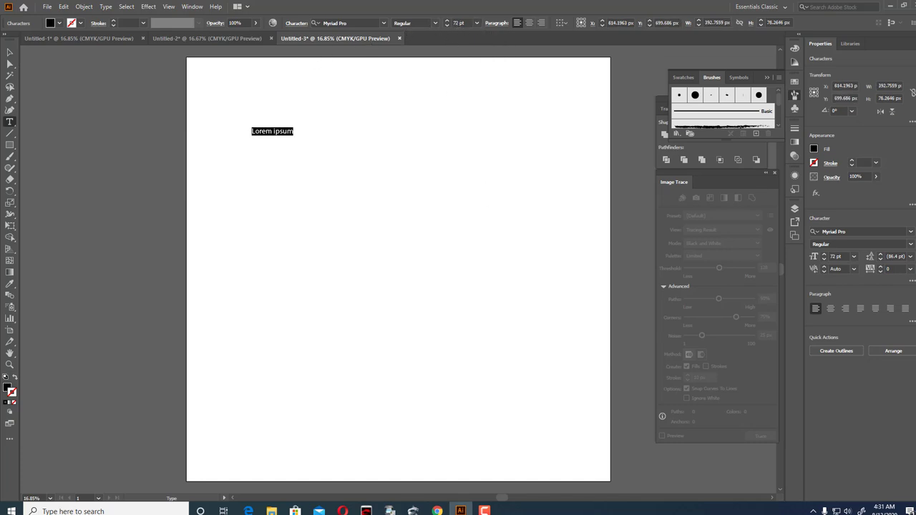
left_click_drag(461, 24, 420, 47)
type("200")
key("Return")
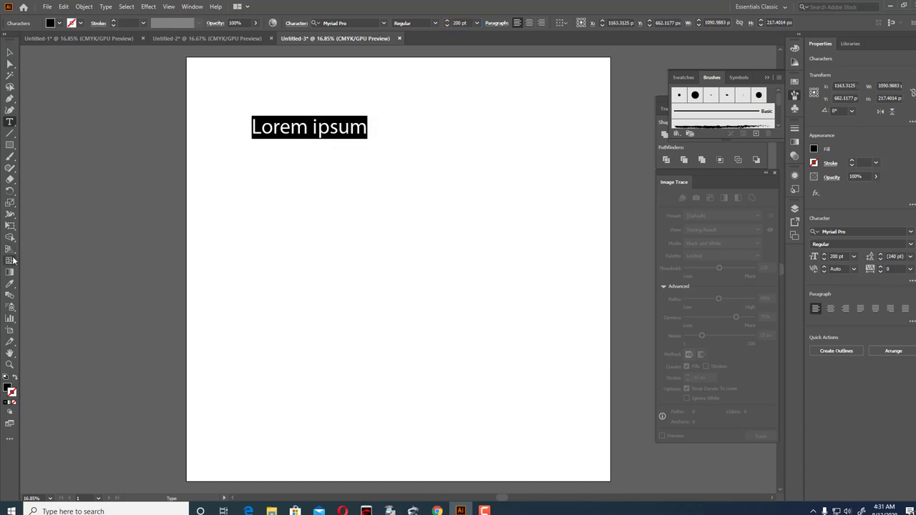
- Check the artboard's dimensions in the Artboard Options without changing them
double_click(11, 331)
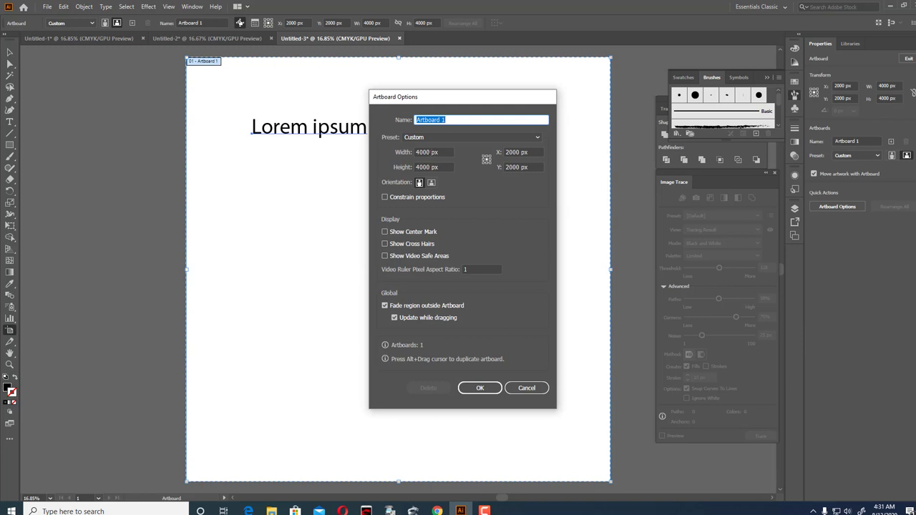
left_click(480, 388)
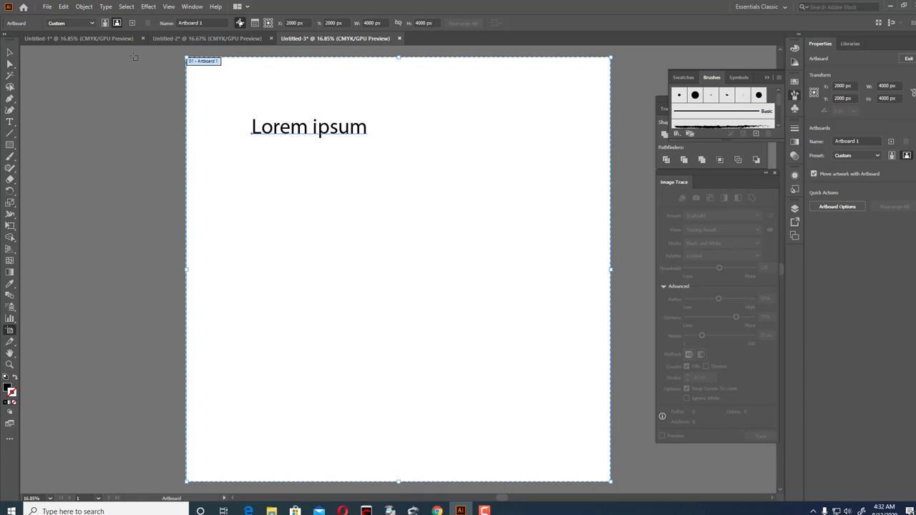
- Replace the placeholder text with "VANDE" on the first line and "MATARAM" on the second line
left_click(10, 53)
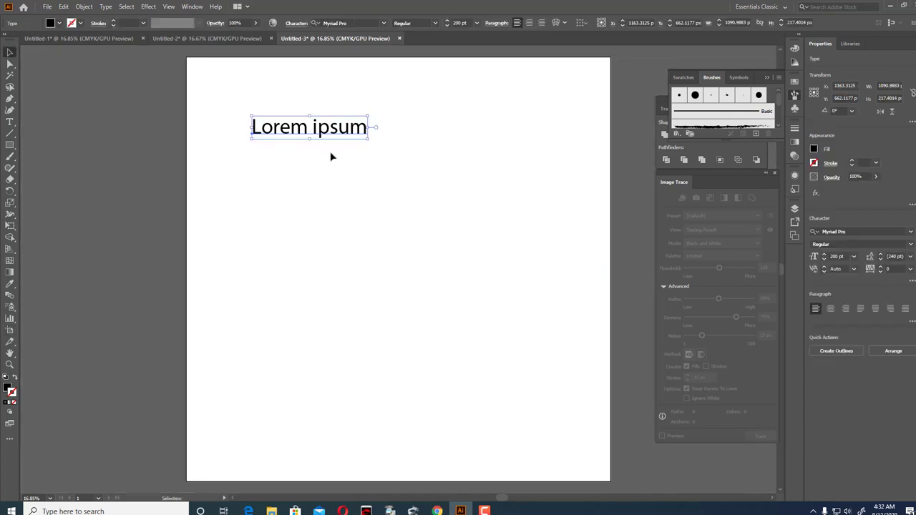
double_click(367, 127)
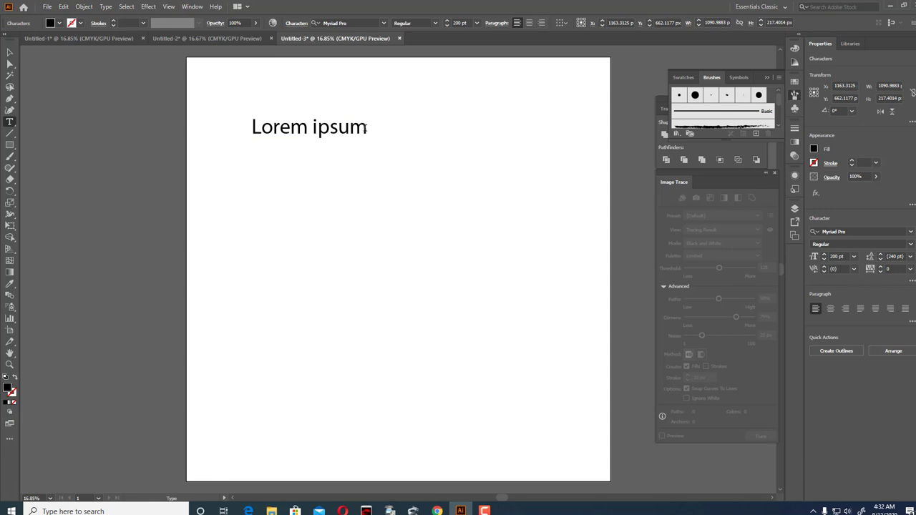
key("BackSpace")
key("BackSpace")
key("BackSpace")
key("BackSpace")
key("BackSpace")
key("BackSpace")
key("BackSpace")
key("BackSpace")
key("BackSpace")
key("BackSpace")
key("BackSpace")
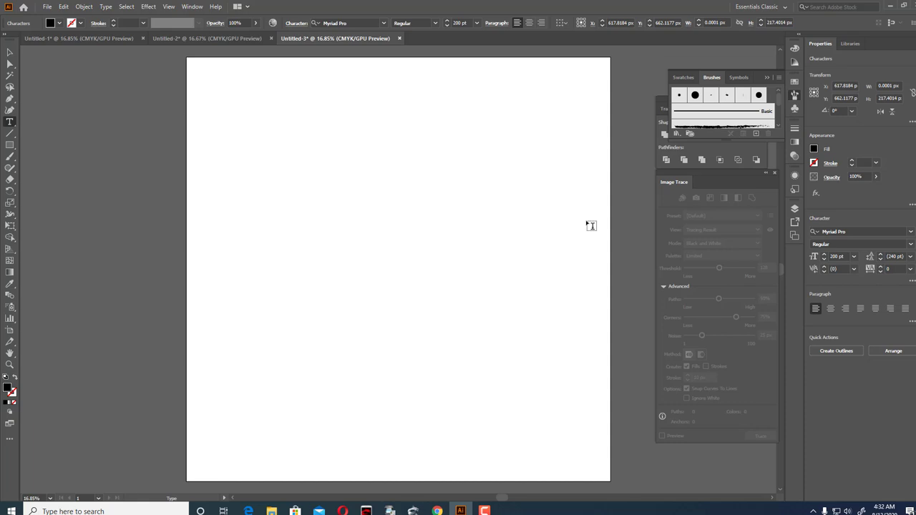
type("Va")
key("BackSpace")
key("BackSpace")
type("VA")
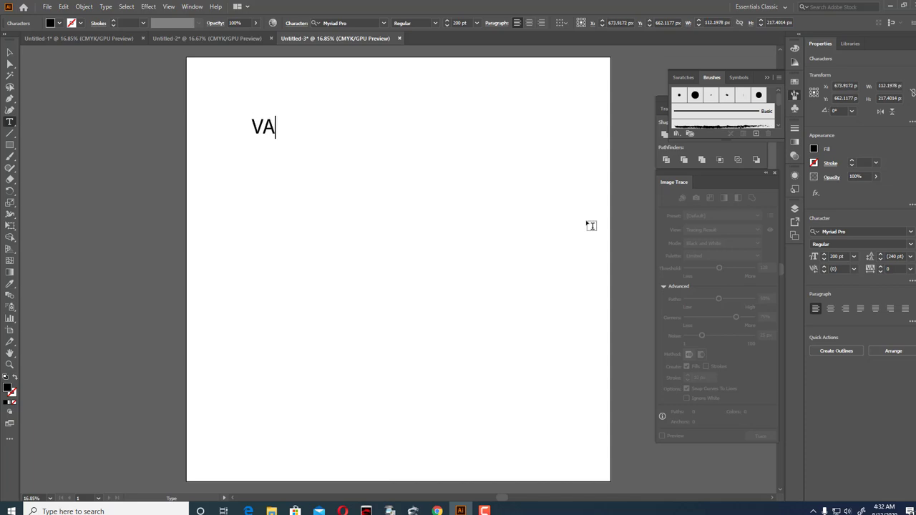
type("NDE")
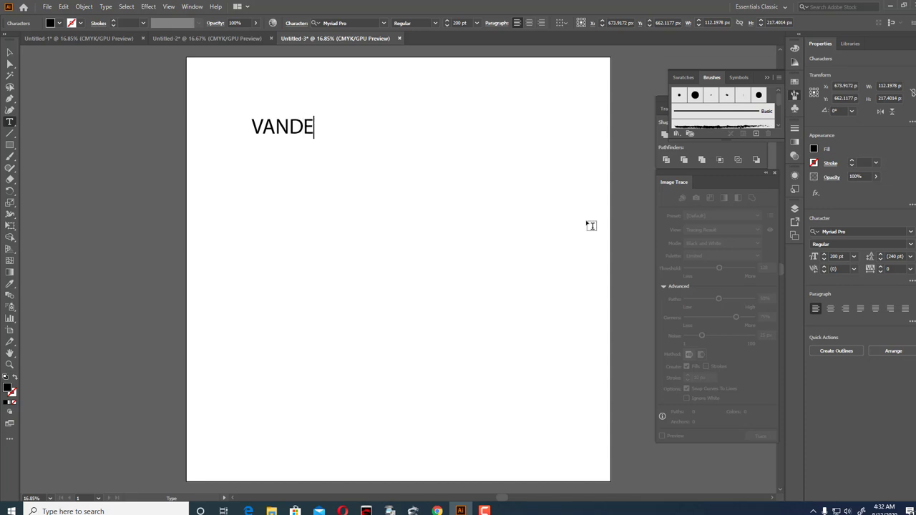
key("Return")
type("MAT")
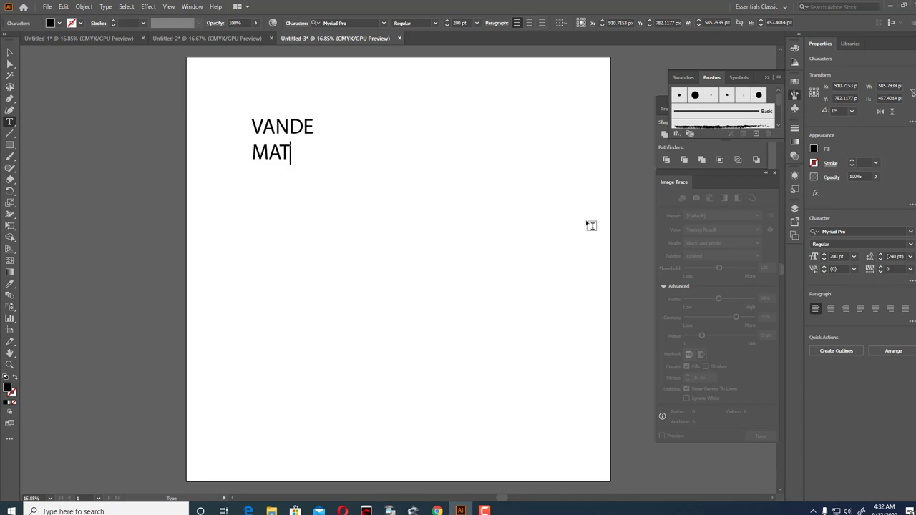
type("ARAM")
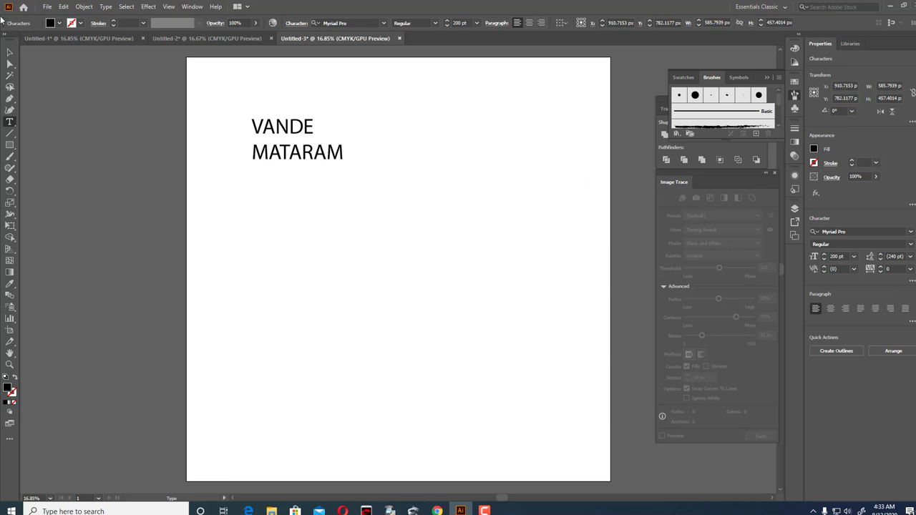
key("Escape")
- Change the font of the VANDE MATARAM text to Cooper Hewitt in the Bold style
left_click(384, 23)
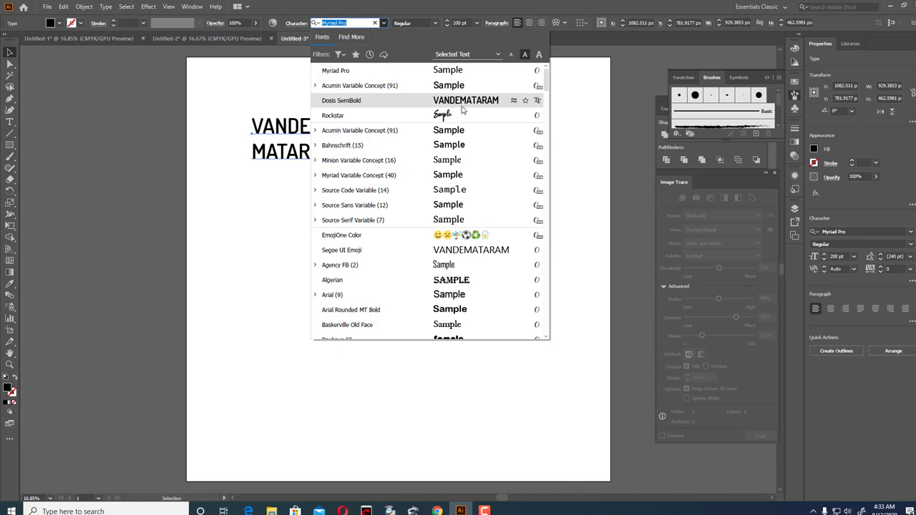
scroll(456, 109, "down", 2)
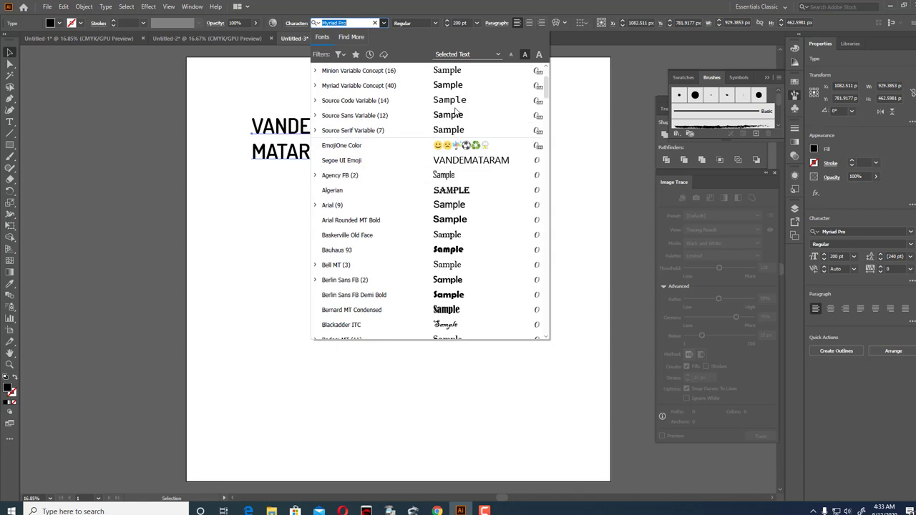
scroll(456, 111, "up", 2)
scroll(457, 111, "down", 3)
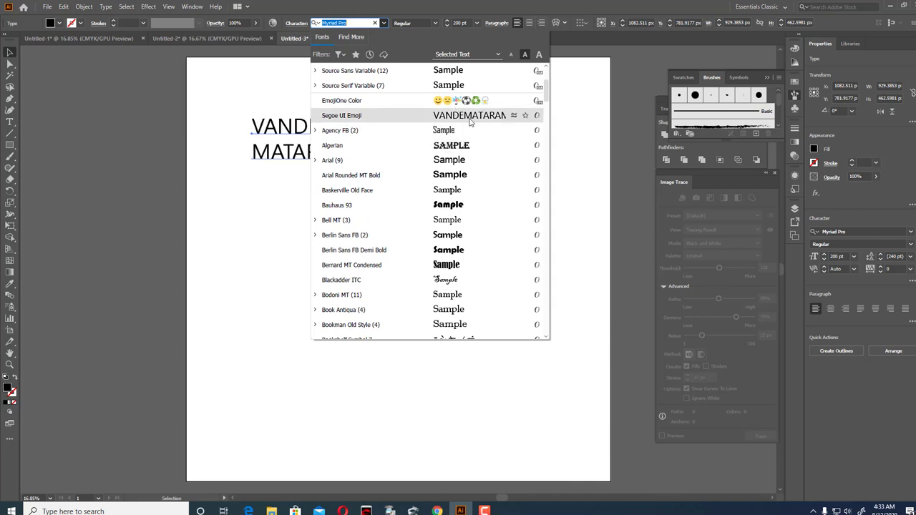
scroll(458, 165, "down", 3)
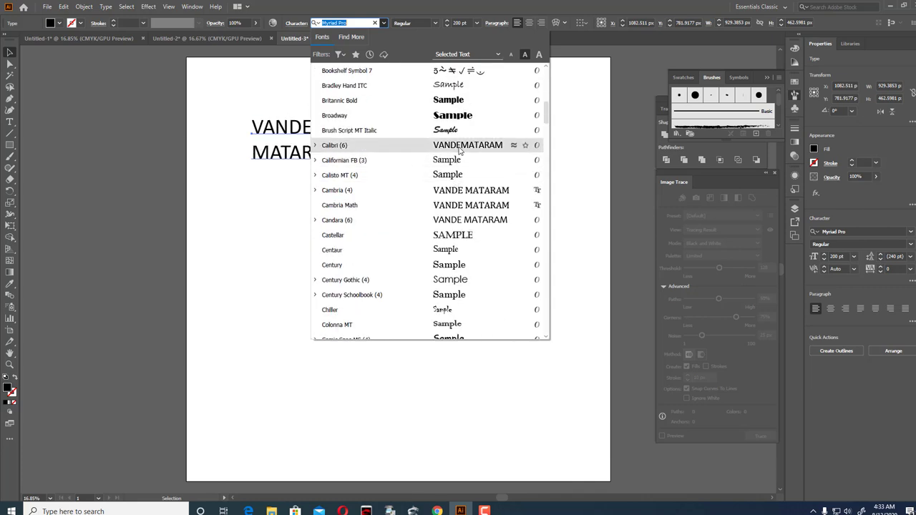
scroll(453, 164, "down", 1)
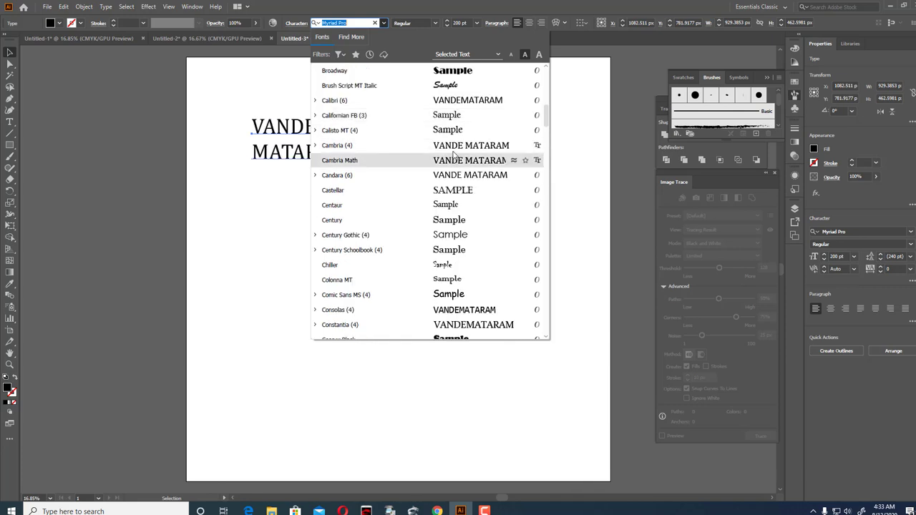
scroll(453, 166, "down", 1)
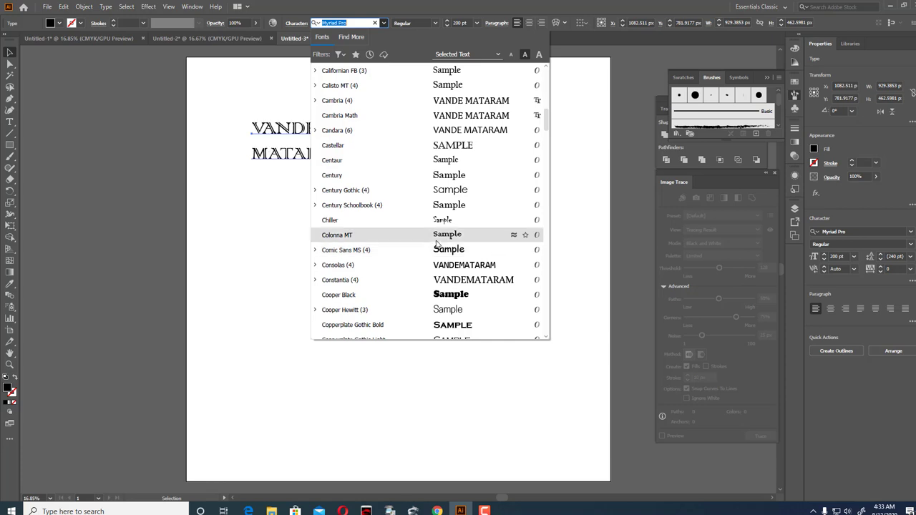
scroll(437, 244, "down", 1)
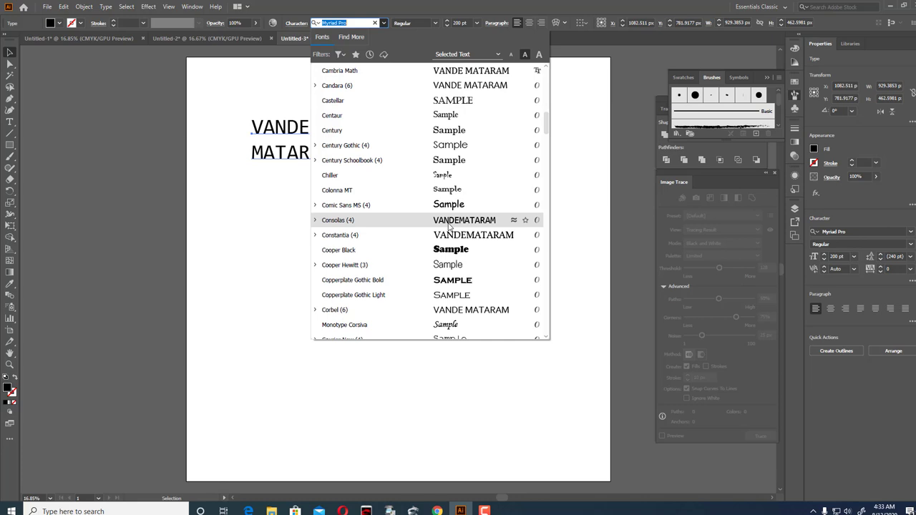
left_click(444, 267)
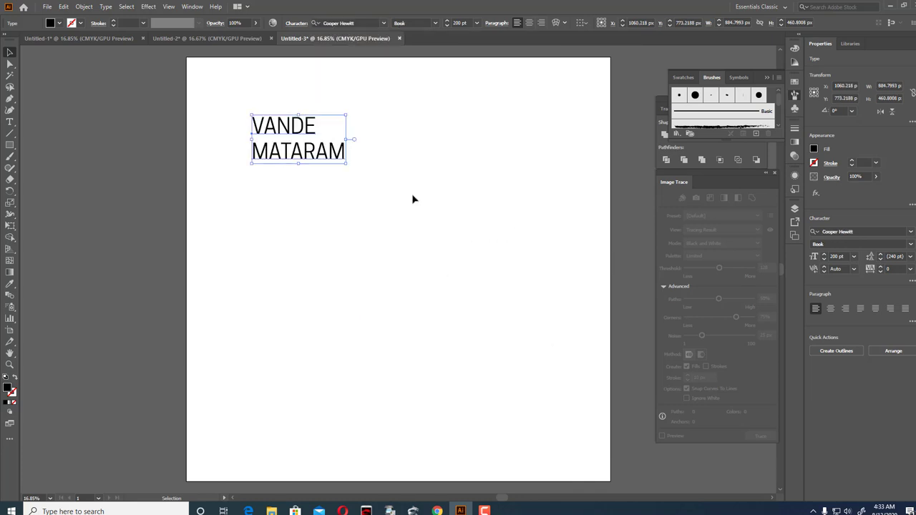
left_click(436, 24)
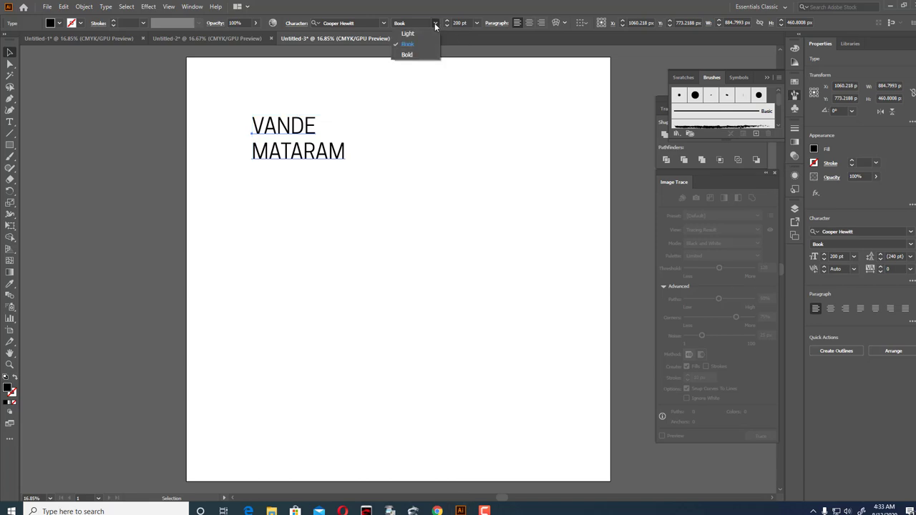
left_click(407, 56)
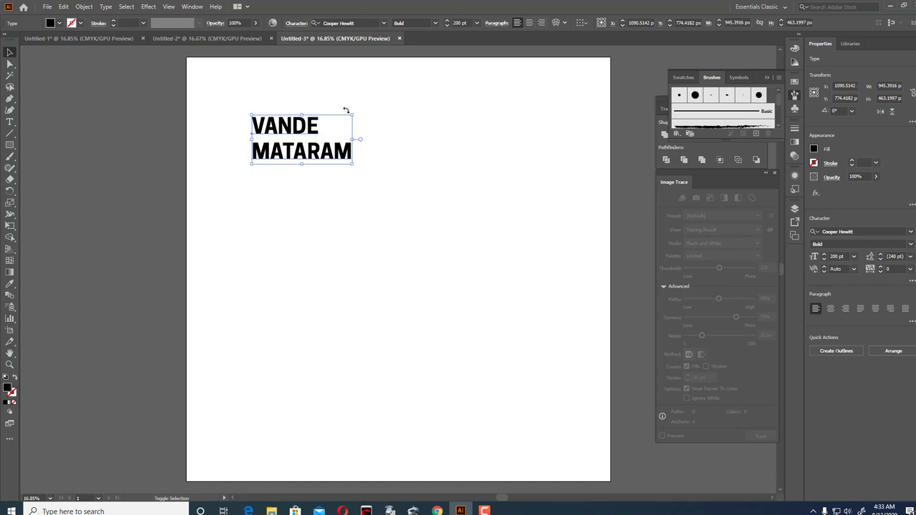
- Scale the VANDE MATARAM text proportionally to about 346 pt, shift it right toward the artboard's middle, and deselect it
left_click_drag(350, 113, 389, 97)
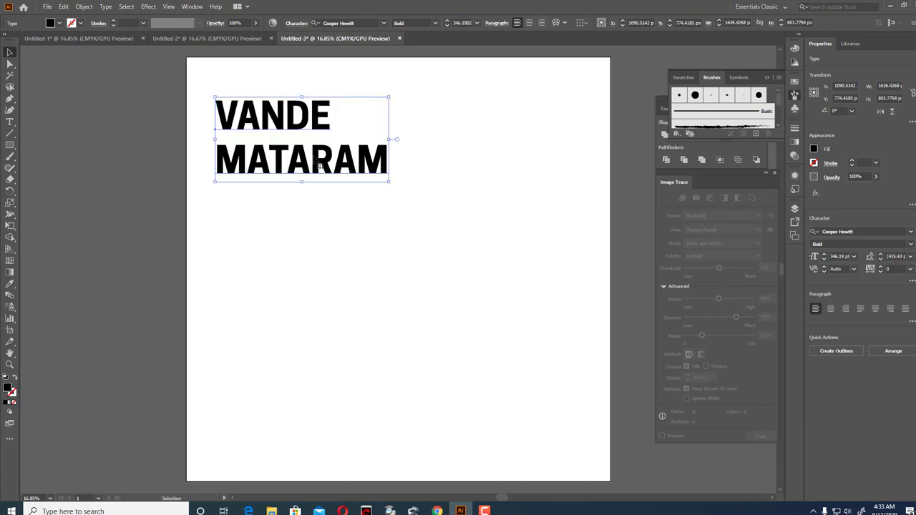
left_click_drag(322, 159, 374, 156)
left_click(459, 241)
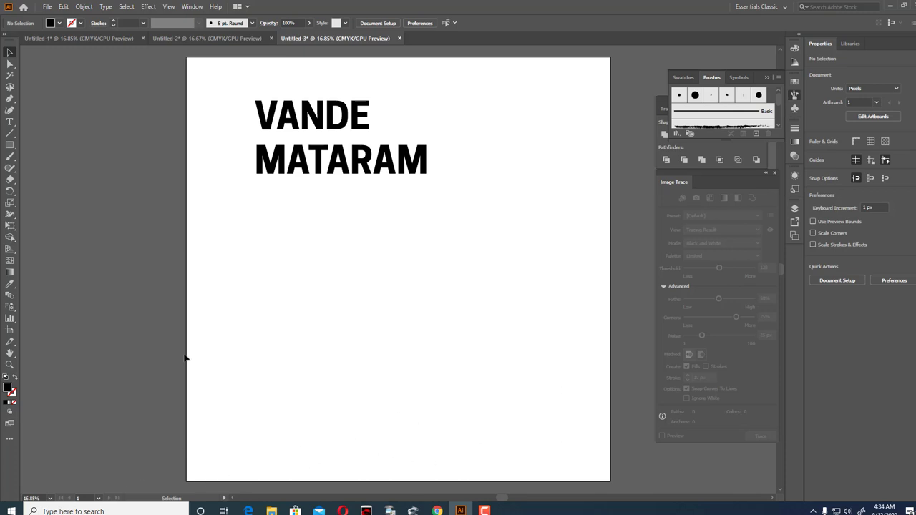
- Add a text line reading "HAPPY INDEPENDENCE DAY" in the artboard's lower half, beneath the VANDE MATARAM title
left_click(10, 122)
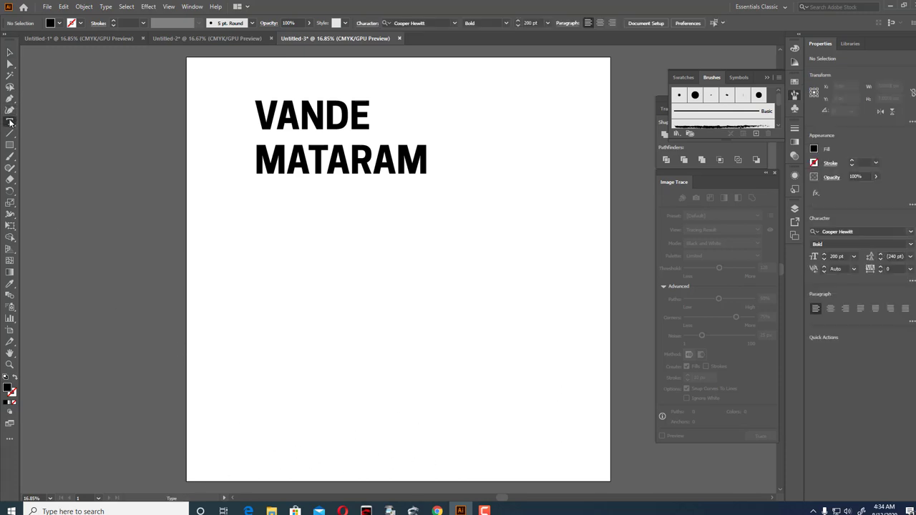
left_click(263, 338)
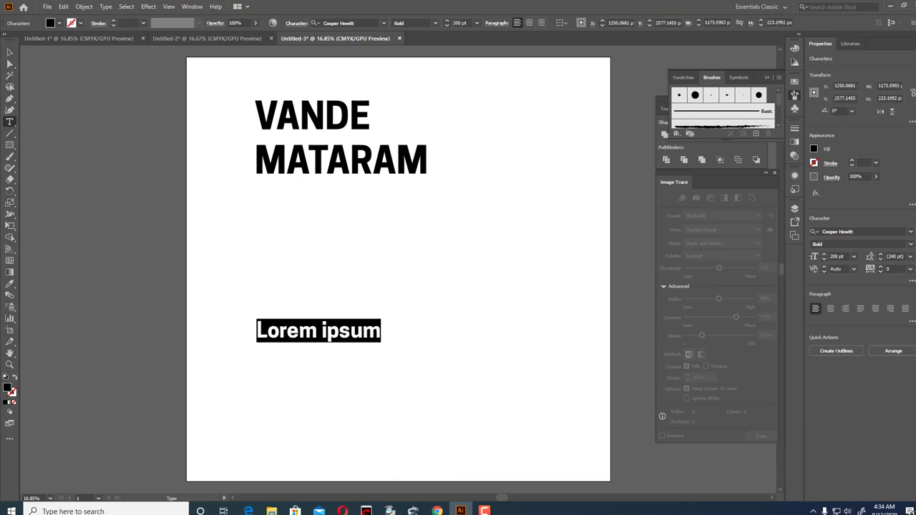
key("BackSpace")
type("h")
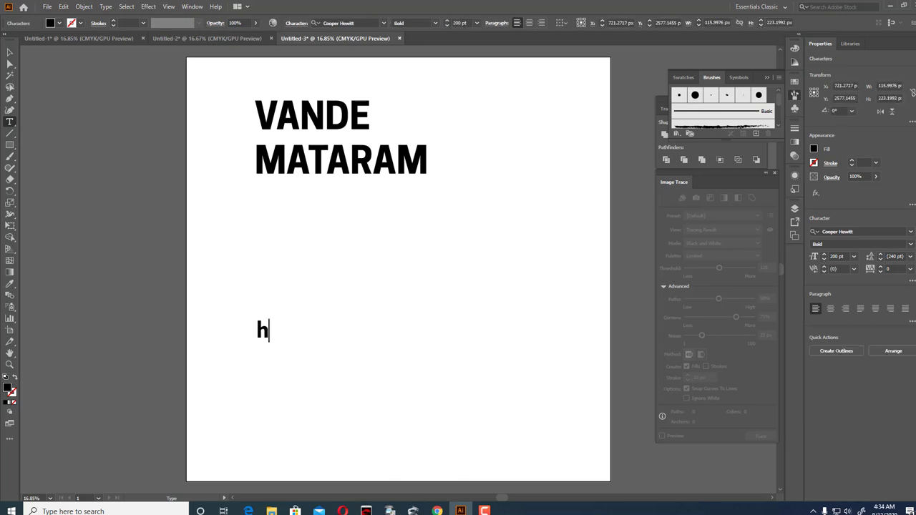
key("BackSpace")
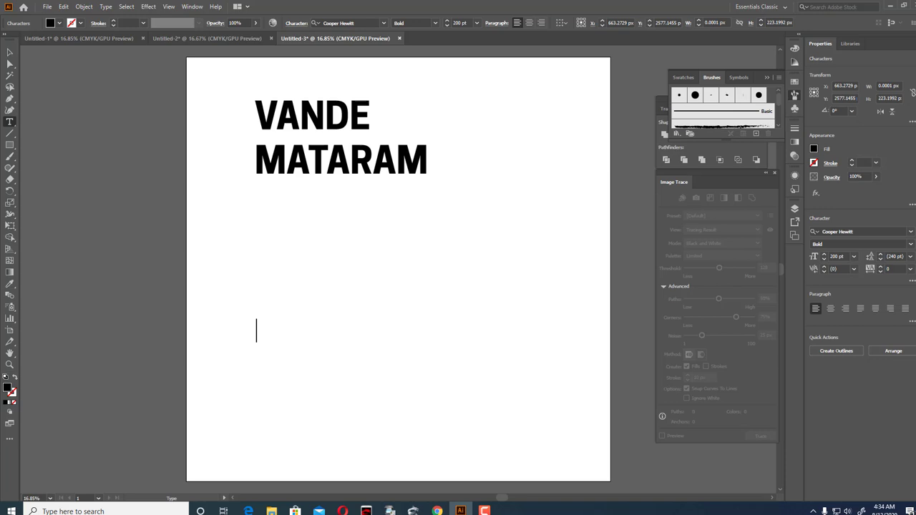
type("ha")
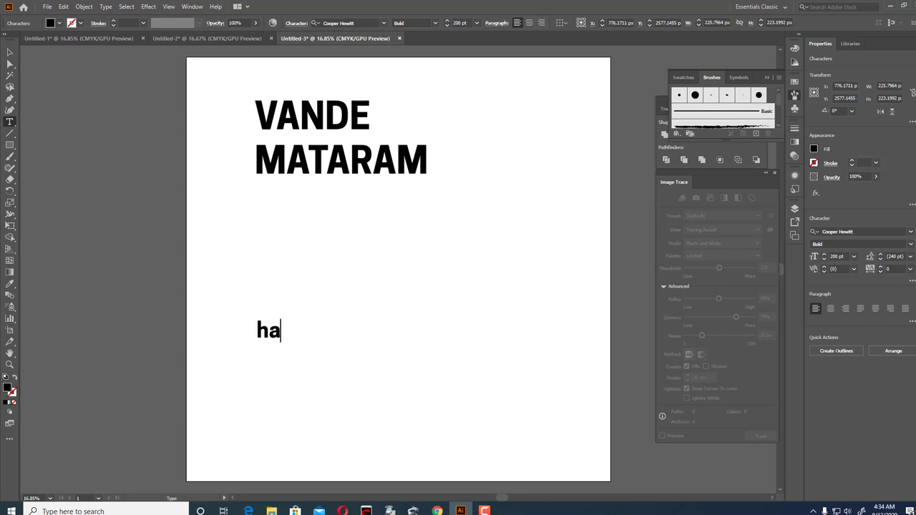
key("BackSpace")
key("BackSpace")
type("H")
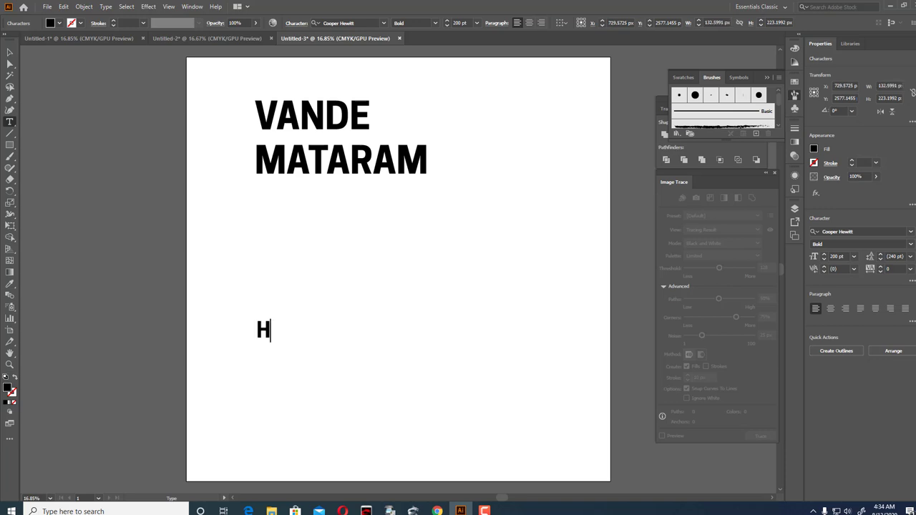
type("APPY")
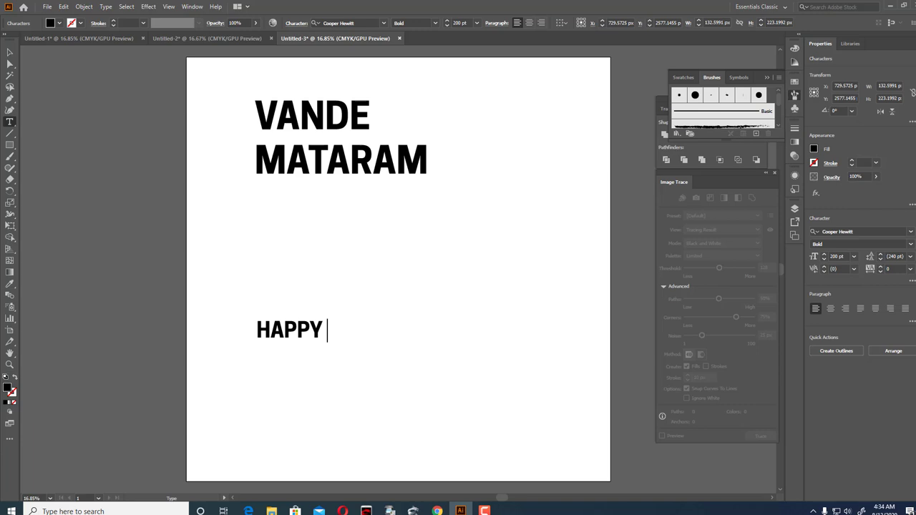
type("IND")
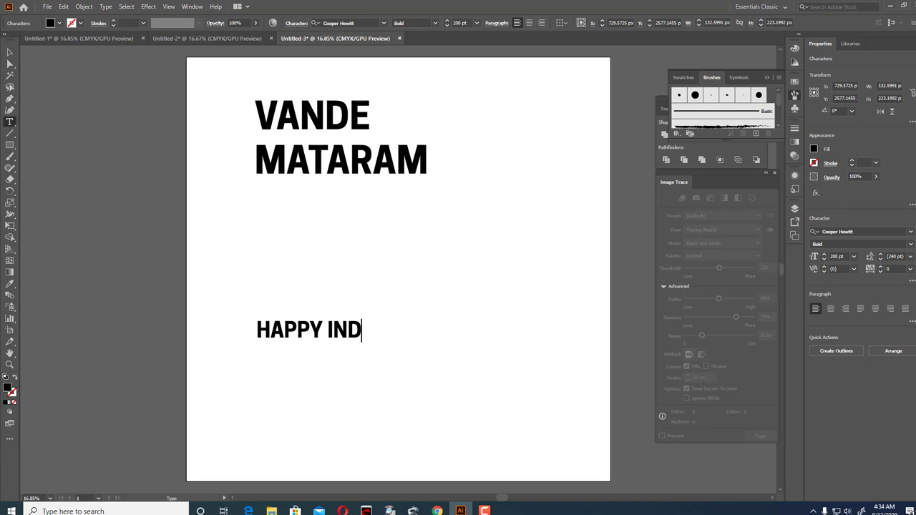
type("EPEN")
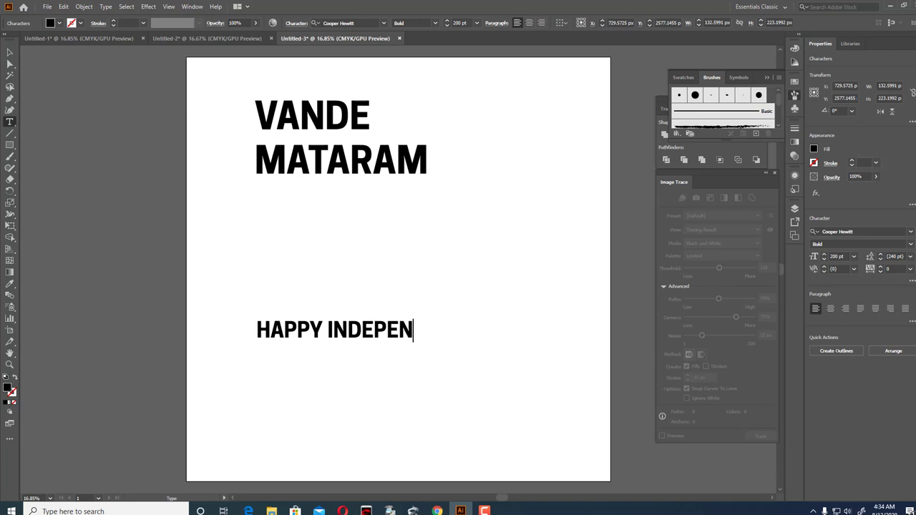
type("DENCE")
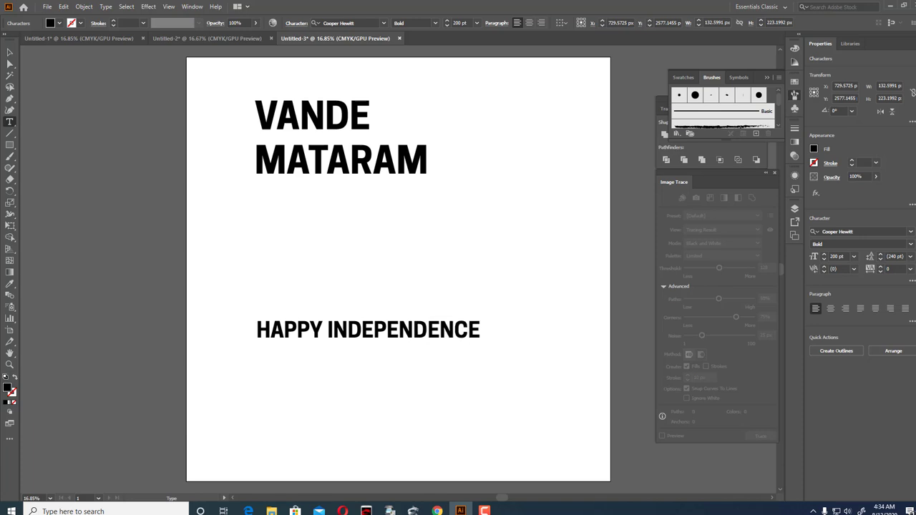
type(" DAY")
key("Escape")
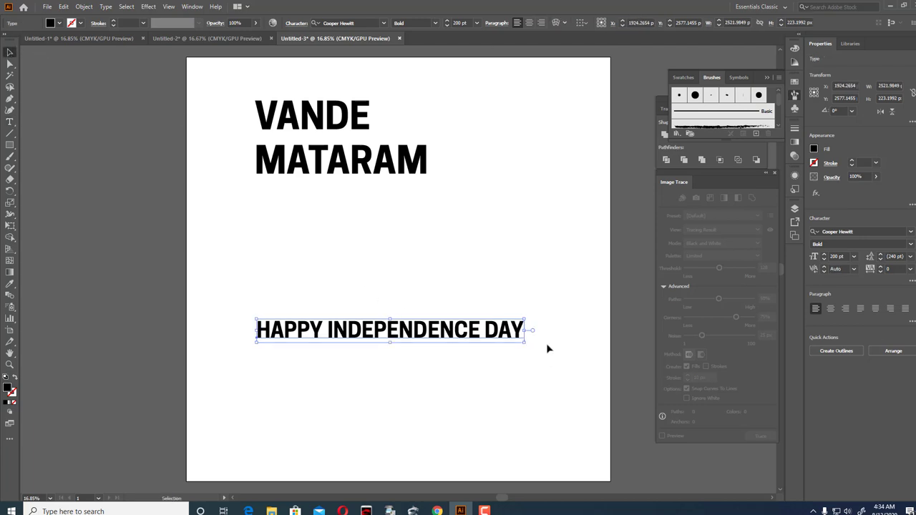
- Rotate the HAPPY INDEPENDENCE DAY text counterclockwise by about 8.6° and move it off the artboard's left side
left_click_drag(530, 322, 528, 300)
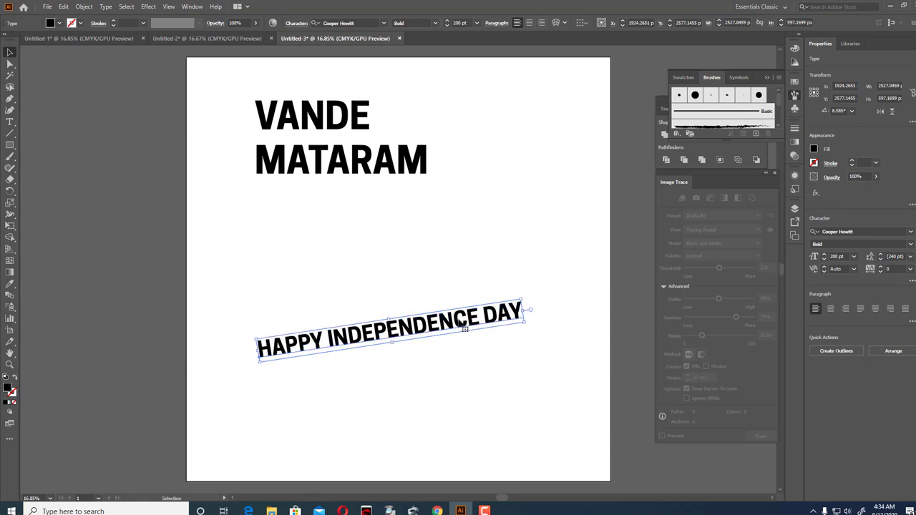
left_click_drag(460, 323, 95, 351)
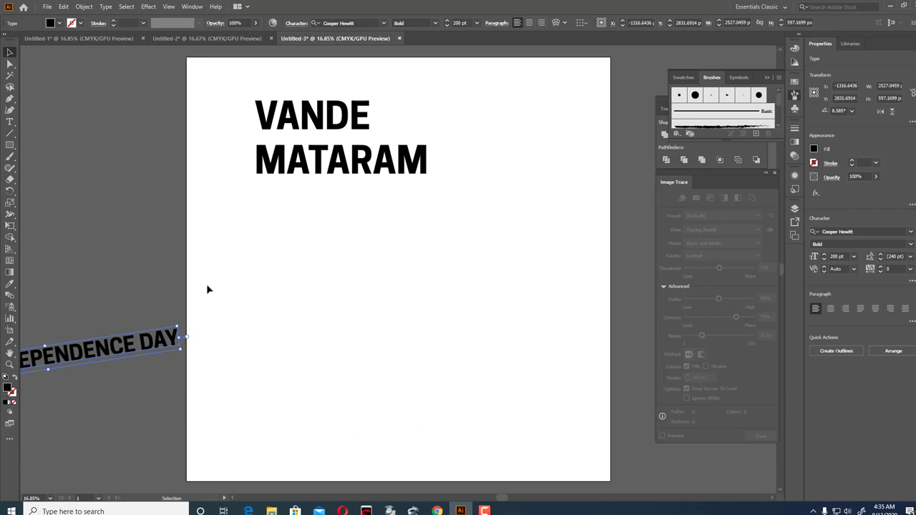
- Paint a rounded freehand outline about 2158 by 2151 px below the title with the Paintbrush and join its ends
left_click(10, 156)
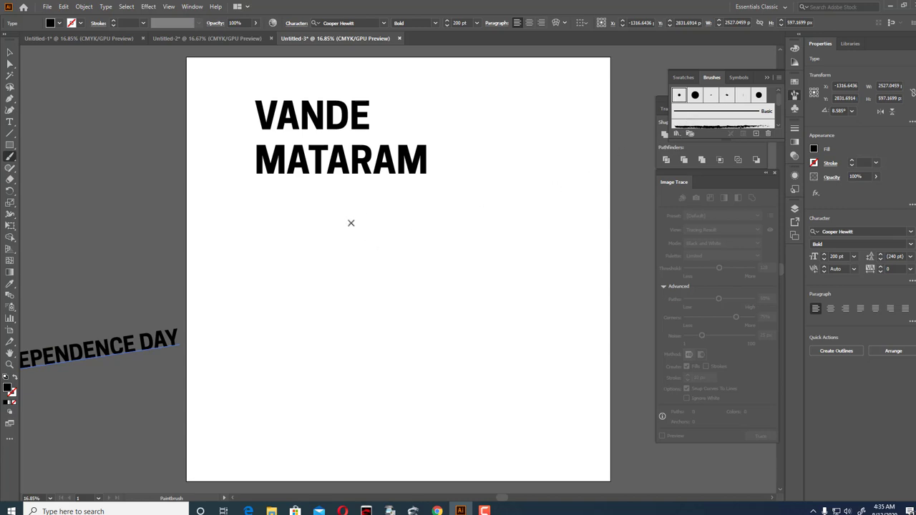
mouse_move(320, 195)
left_mouse_down()
mouse_move(447, 184)
mouse_move(503, 203)
mouse_move(527, 253)
mouse_move(519, 377)
mouse_move(481, 399)
mouse_move(422, 411)
mouse_move(378, 411)
mouse_move(313, 389)
mouse_move(302, 316)
mouse_move(320, 195)
left_mouse_up()
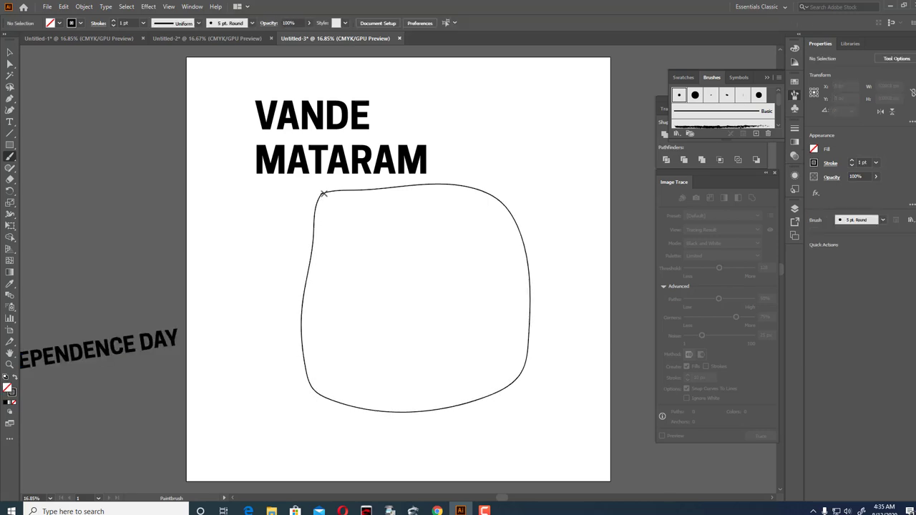
key("v")
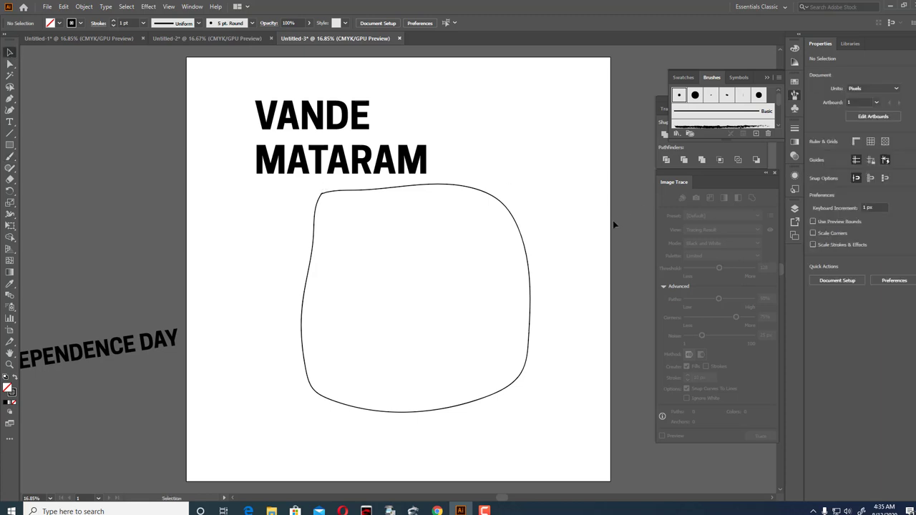
left_click(526, 248)
right_click(526, 247)
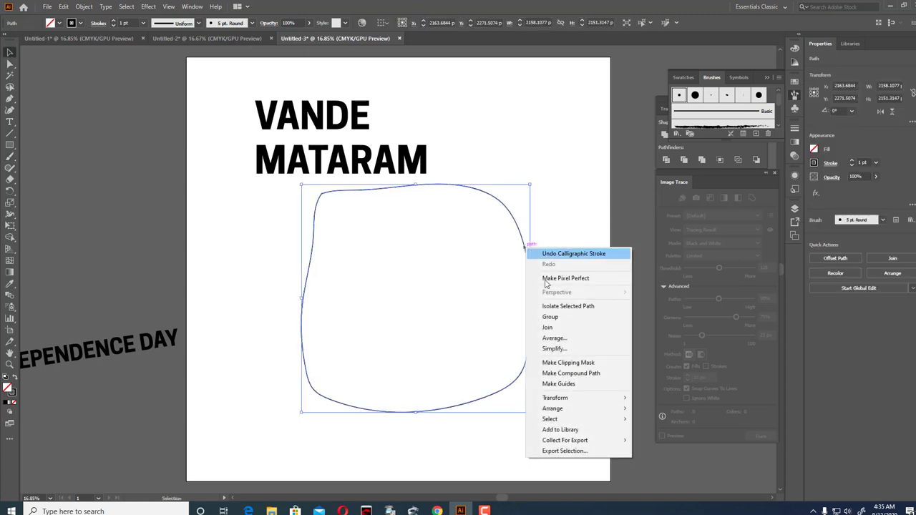
left_click(549, 329)
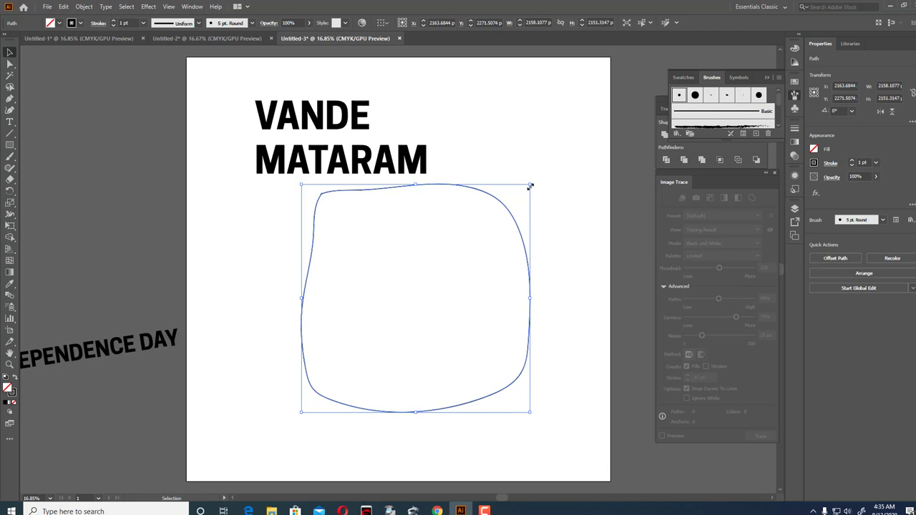
- Scale the freehand outline to about 2079 by 2113 px, shift it slightly up and left, and deselect it
mouse_move(531, 186)
left_mouse_down()
mouse_move(501, 186)
mouse_move(522, 189)
left_mouse_up()
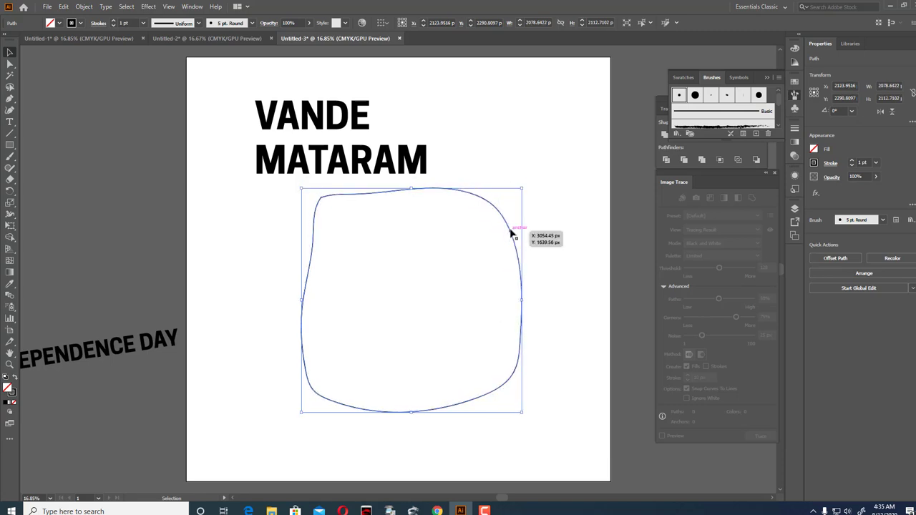
left_click_drag(511, 234, 507, 227)
left_click(551, 217)
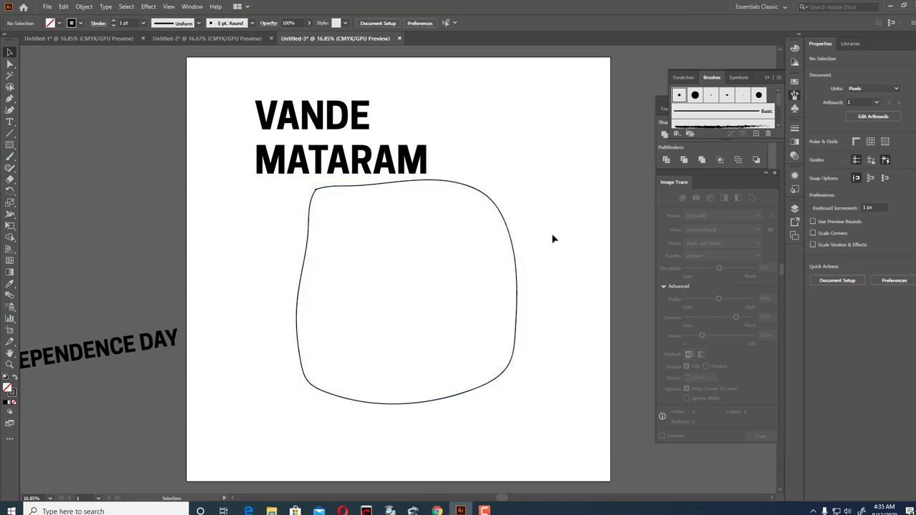
- Uncover the desktop's picture folder by clearing away the browser, Compressed folder and MSI Companion windows and moving the Illustrator window aside
left_click(904, 6)
left_click(868, 6)
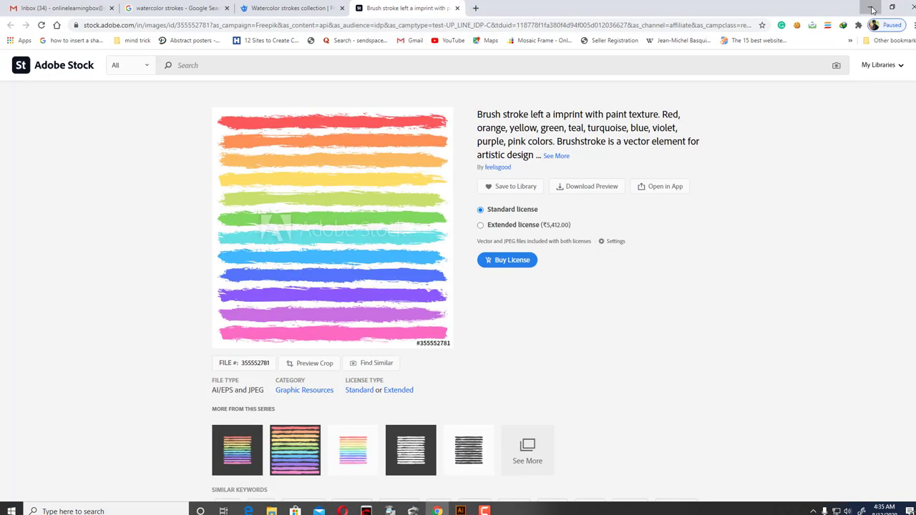
left_click_drag(557, 67, 764, 127)
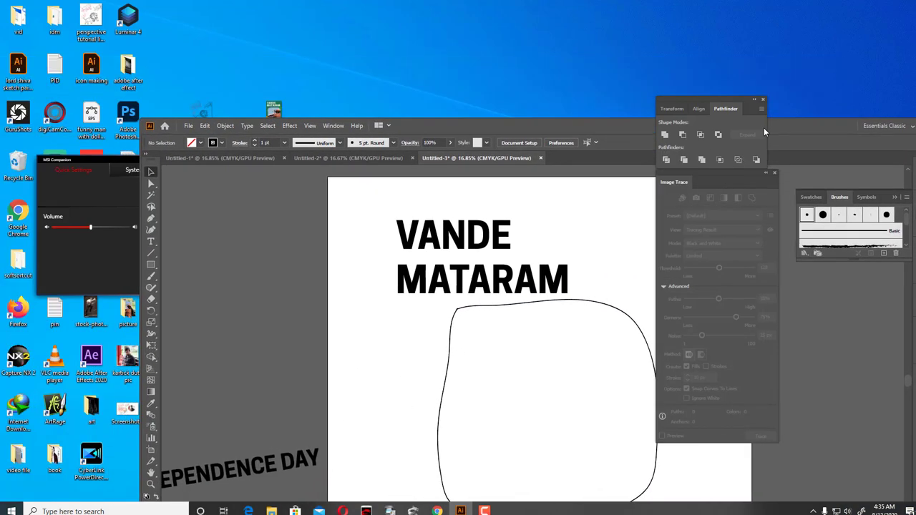
left_click_drag(472, 124, 540, 42)
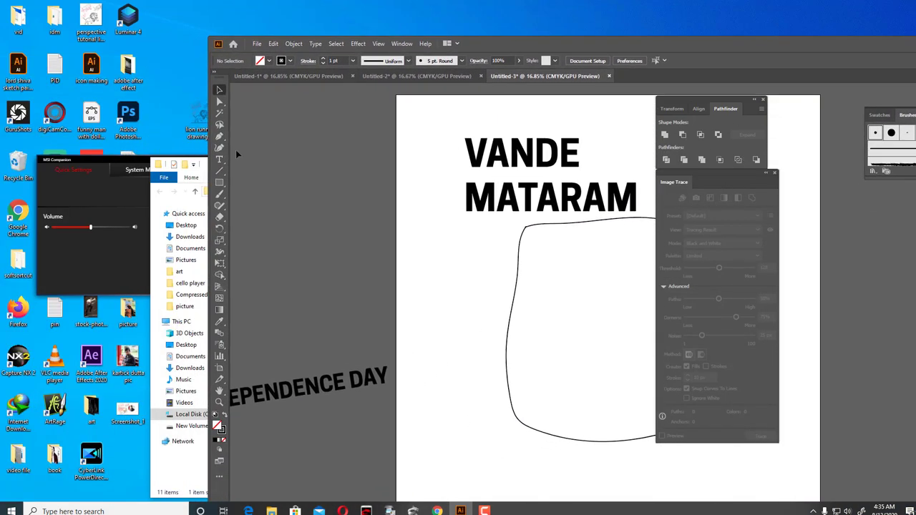
left_click(206, 161)
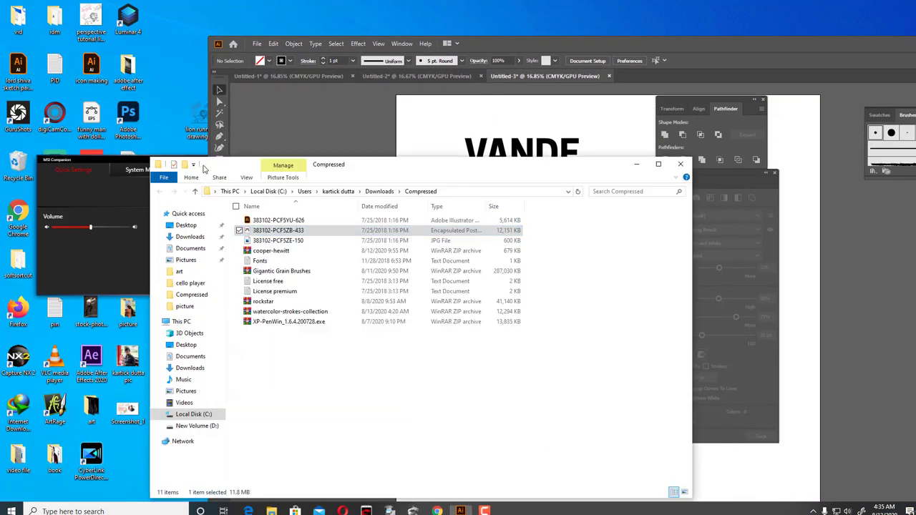
left_click(681, 166)
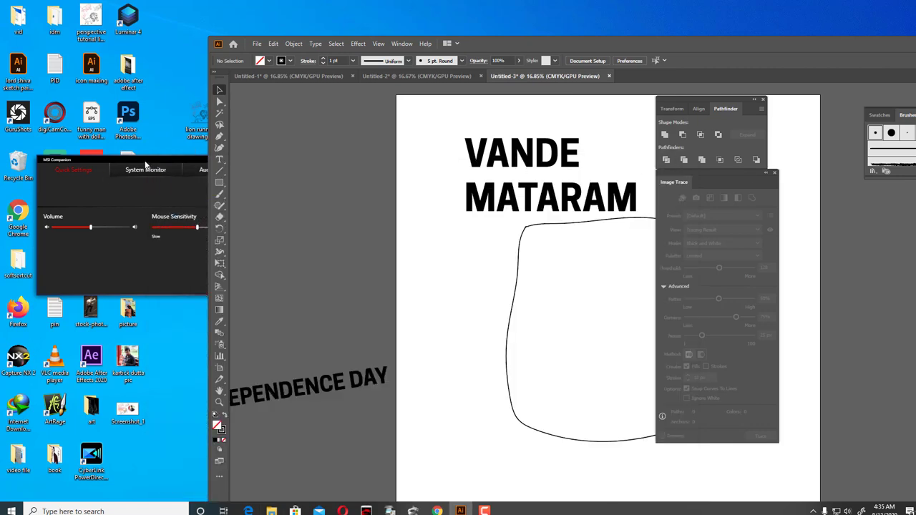
left_click_drag(147, 164, 100, 216)
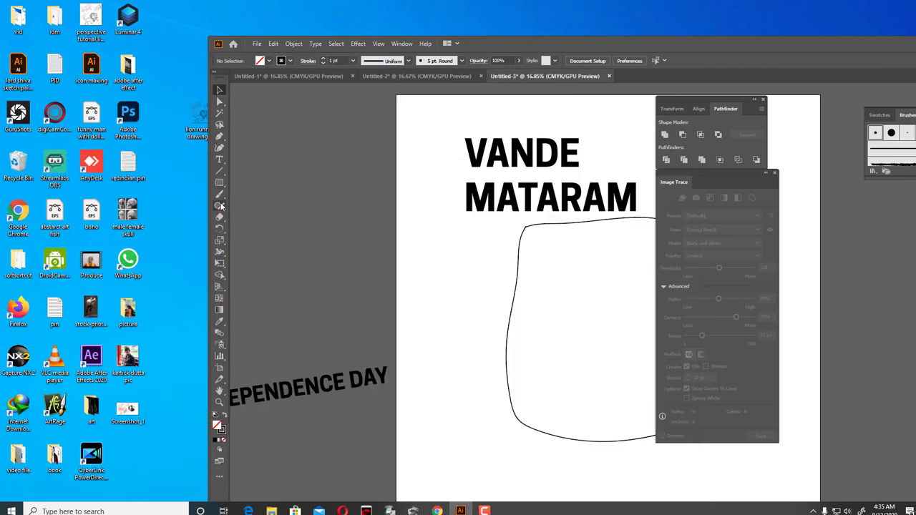
left_click_drag(510, 47, 542, 44)
- Open the desktop's picture folder and place the "red fort india" image on the artboard
double_click(126, 309)
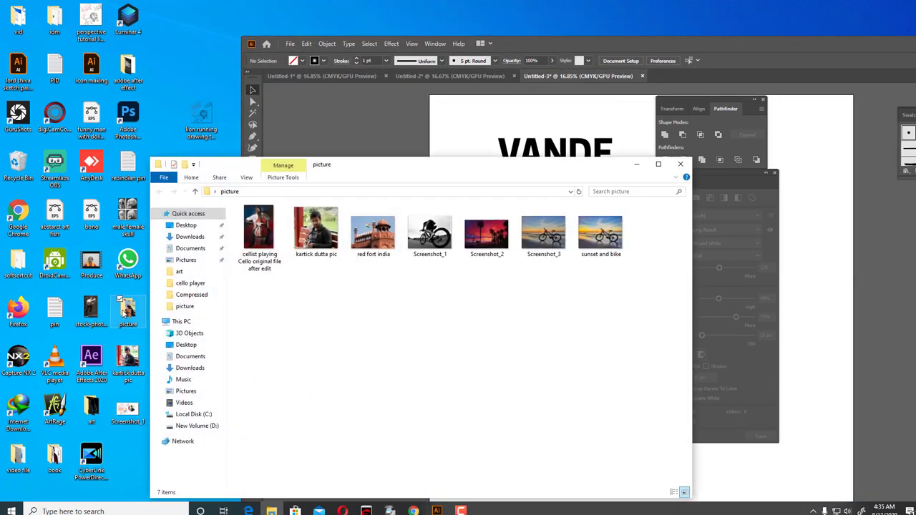
left_click_drag(379, 236, 831, 330)
left_click(693, 146)
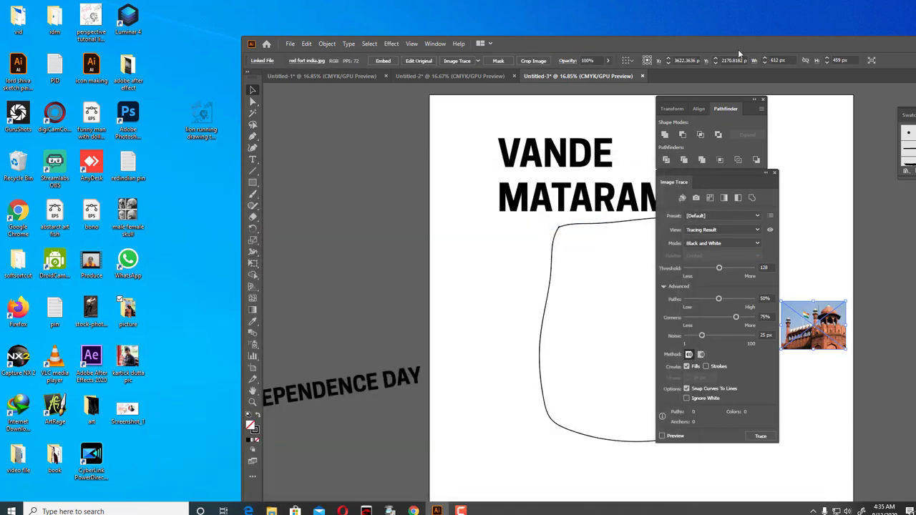
- Enlarge the red fort picture proportionally to about four-fifths of the artboard's width, center it in the lower half, and deselect it
double_click(658, 42)
mouse_move(594, 301)
left_mouse_down()
mouse_move(351, 301)
mouse_move(411, 328)
mouse_move(408, 354)
left_mouse_up()
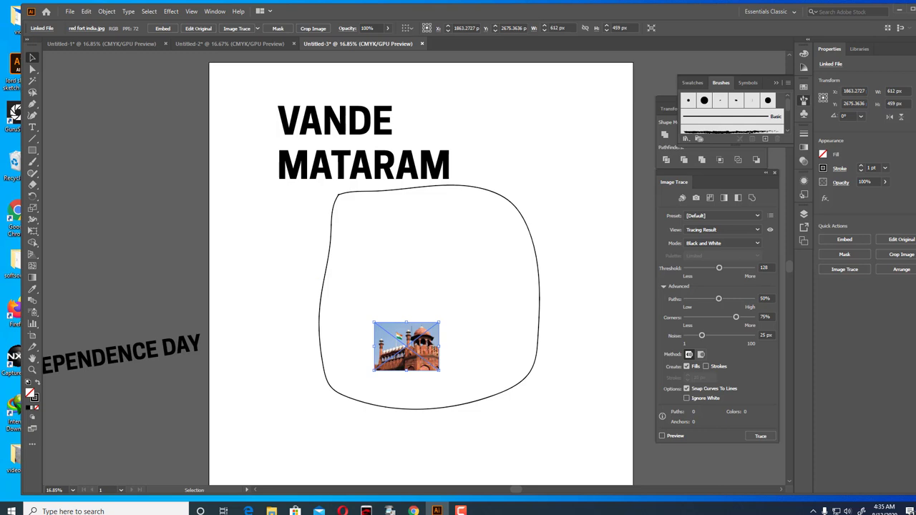
left_click_drag(439, 322, 577, 198)
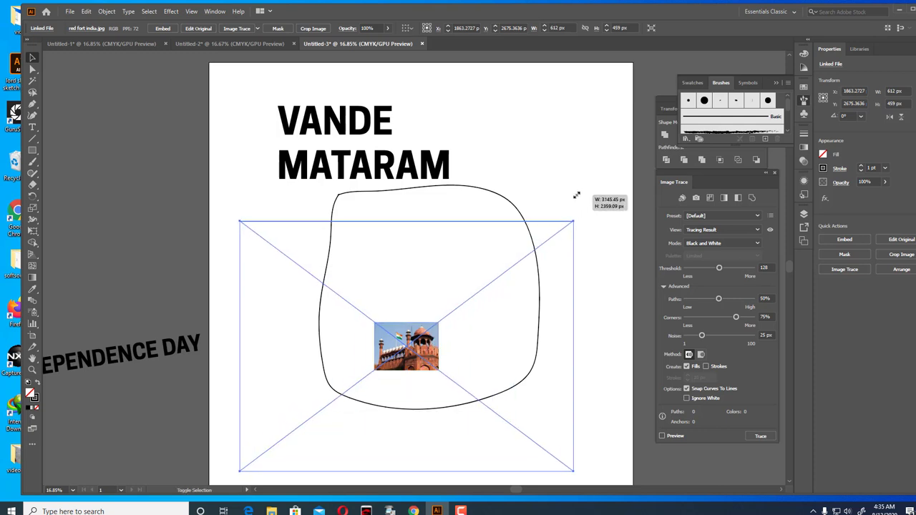
mouse_move(476, 349)
left_mouse_down()
mouse_move(497, 310)
mouse_move(499, 340)
left_mouse_up()
left_click(541, 191)
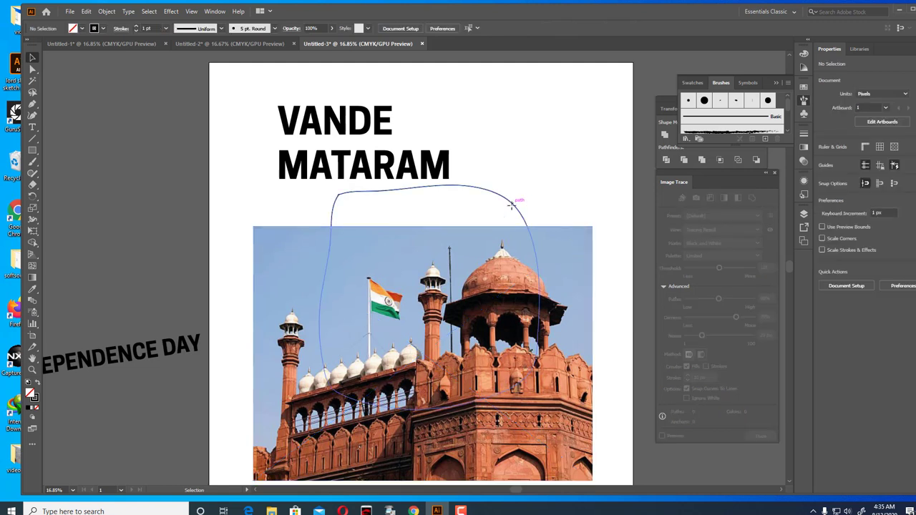
- Move the freehand outline over the red fort picture and resize it to about 2650 by 2573 px
left_click_drag(513, 203, 501, 295)
scroll(503, 292, "down", 1)
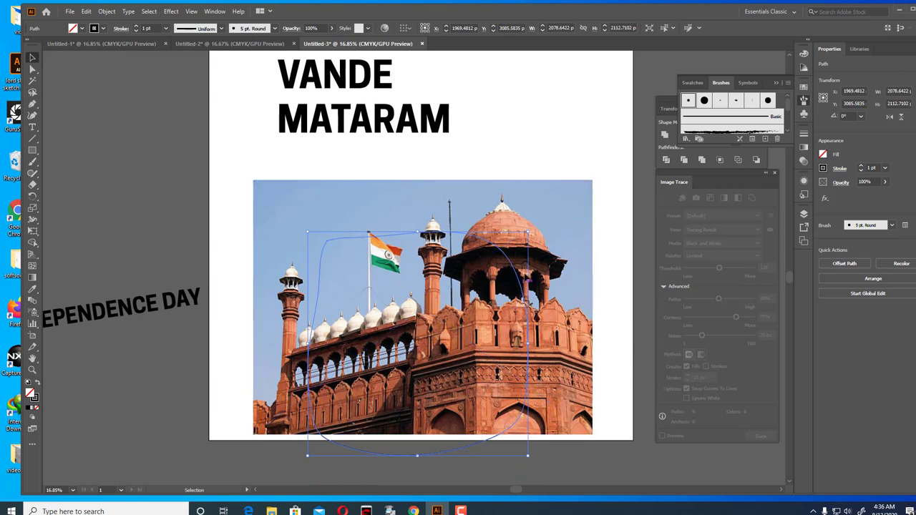
left_click_drag(528, 281, 565, 256)
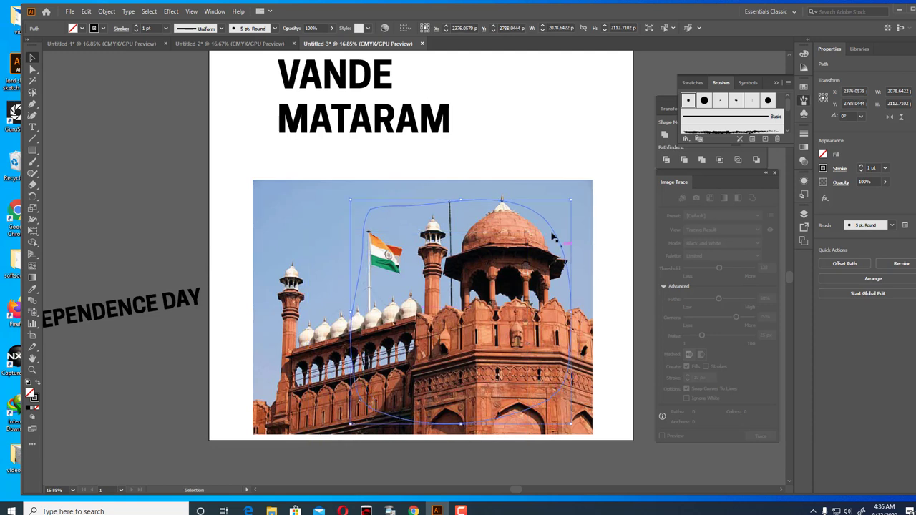
left_click_drag(350, 425, 271, 435)
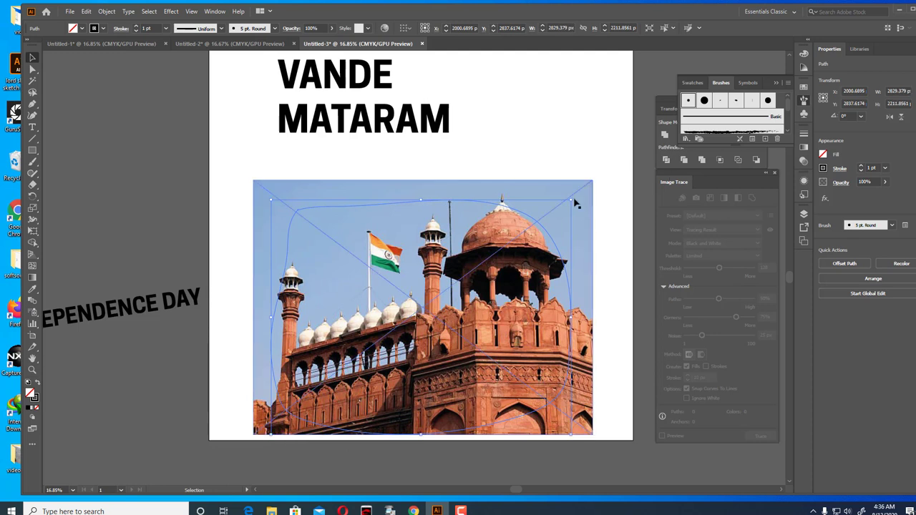
left_click_drag(571, 200, 551, 163)
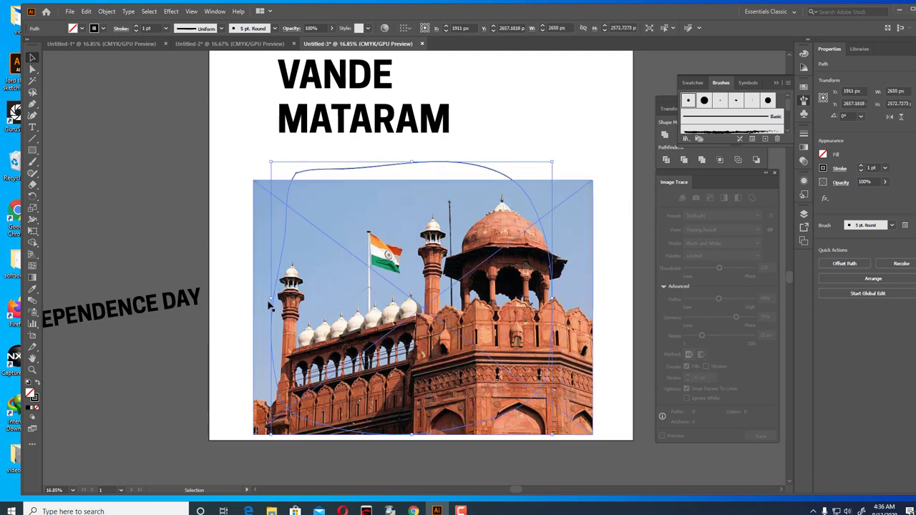
- Narrow the freehand outline over the red fort picture to about 2591 px wide and deselect it
left_click_drag(270, 298, 278, 301)
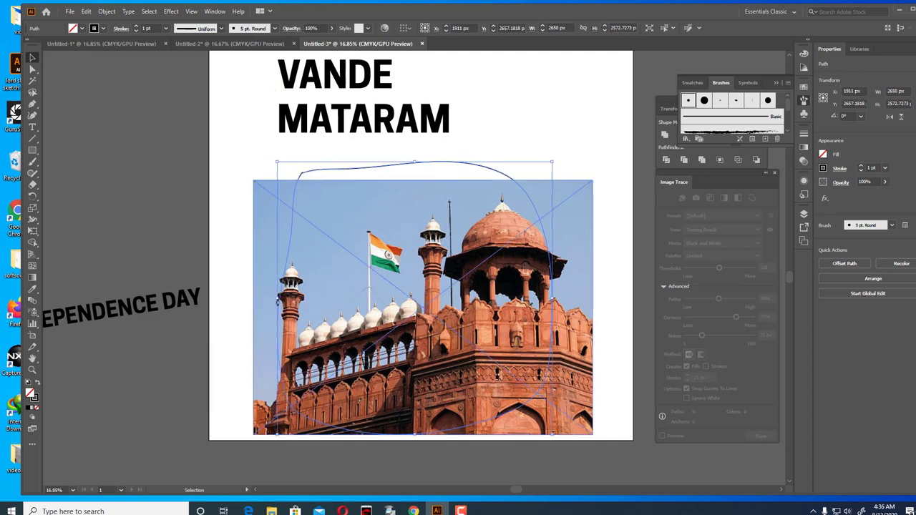
left_click(607, 258)
left_click(360, 172)
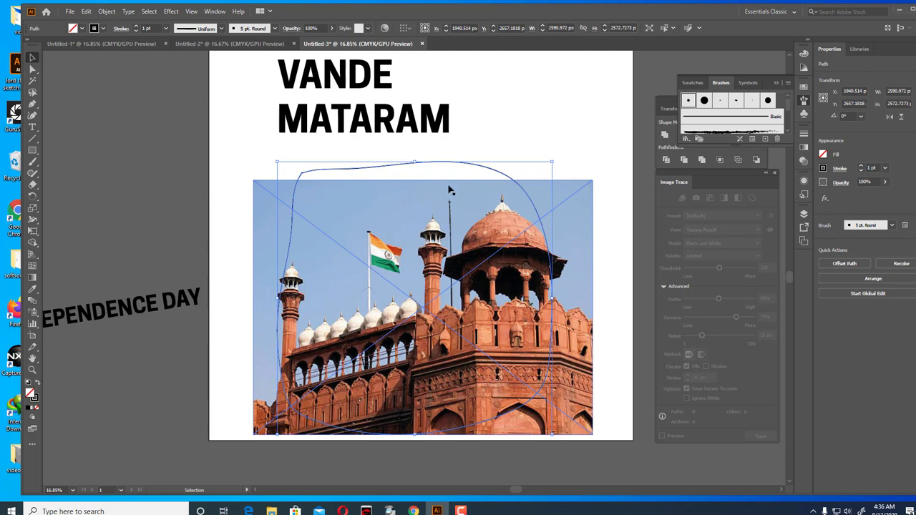
left_click(192, 206)
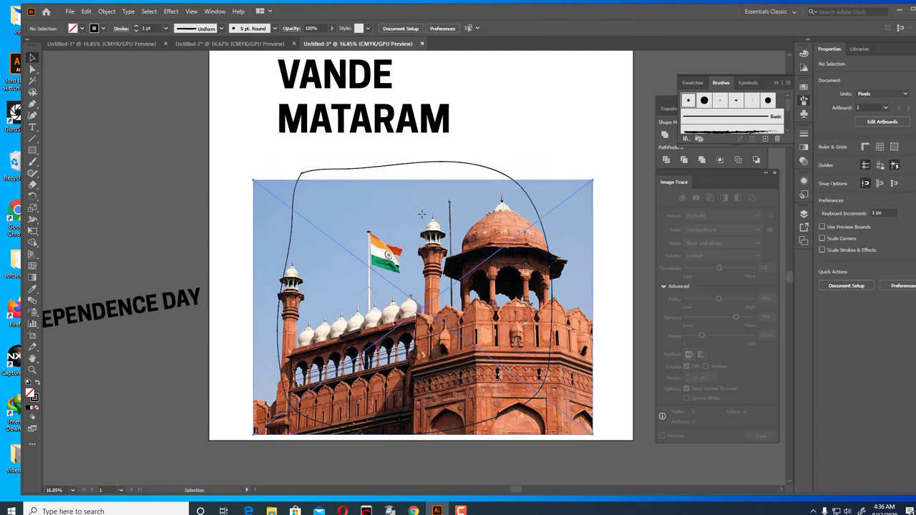
- Move the red fort picture up slightly, narrow it to about 2923 px, and stretch its upper edge above the freehand outline
left_click_drag(423, 220, 422, 209)
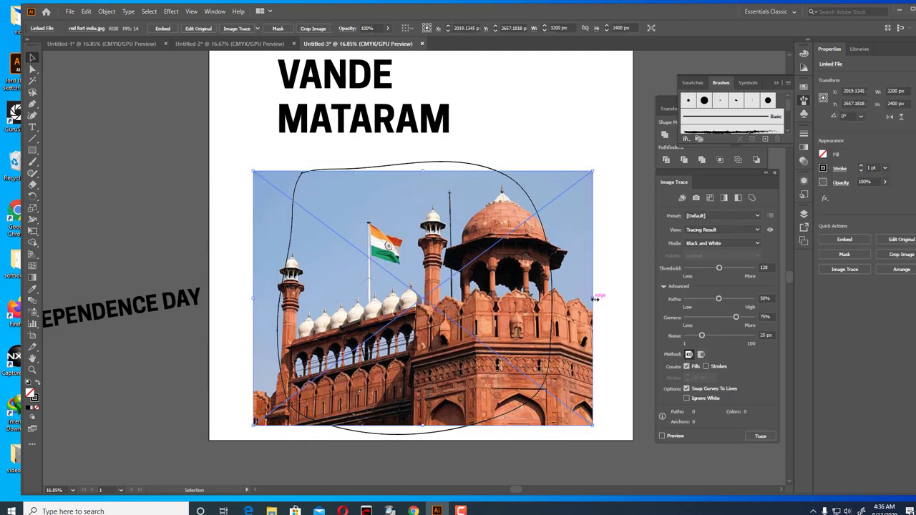
left_click_drag(592, 301, 569, 299)
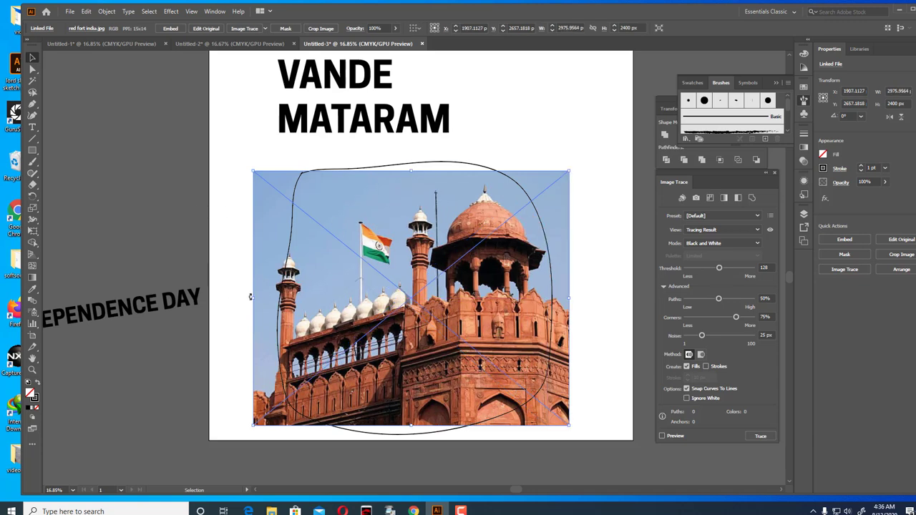
left_click_drag(254, 300, 260, 299)
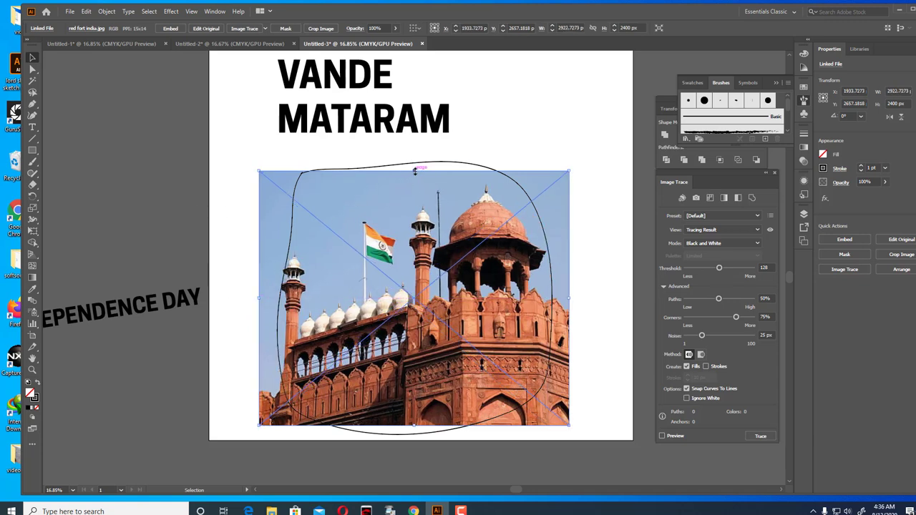
left_click_drag(414, 170, 415, 156)
left_click(582, 259)
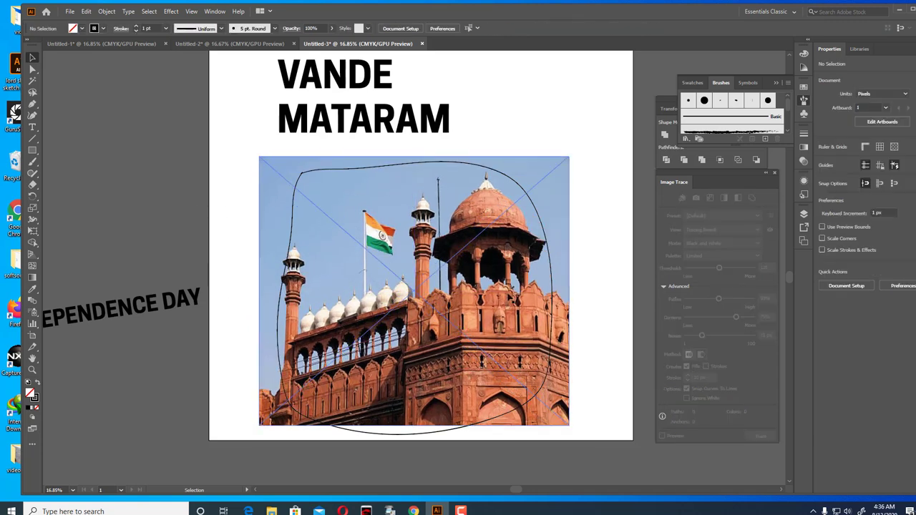
- Clip the red fort picture to the freehand outline with a clipping mask
left_click_drag(241, 170, 577, 375)
right_click(531, 327)
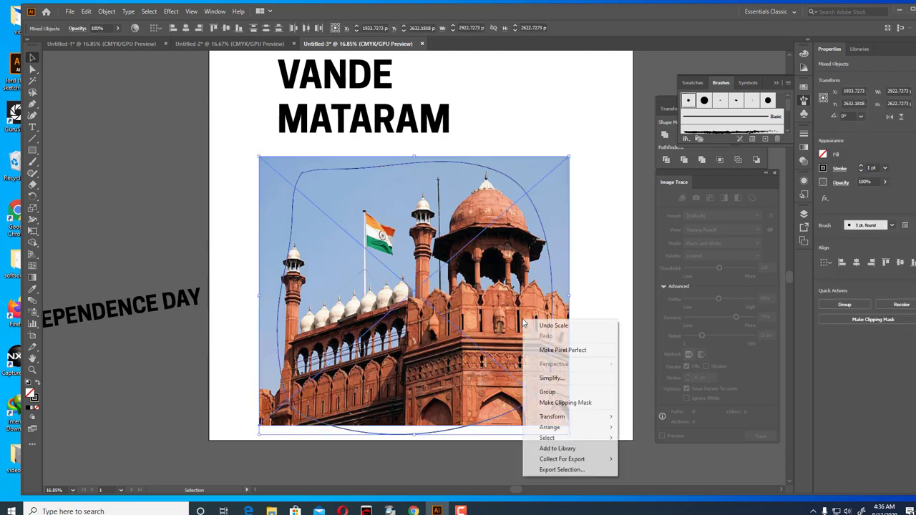
left_click(565, 403)
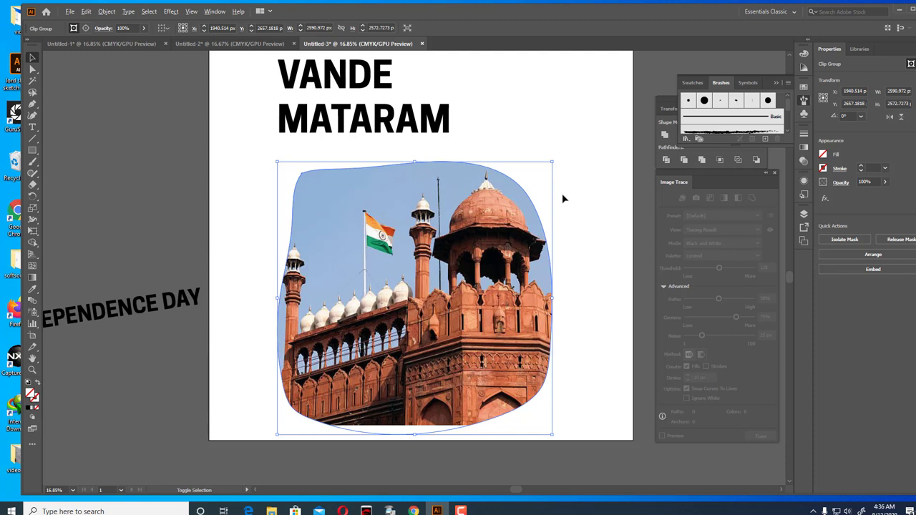
- Shrink the clipped picture proportionally to about 2191 by 2176 px, move it just beneath the VANDE MATARAM title, and deselect it
left_click_drag(552, 162, 532, 178)
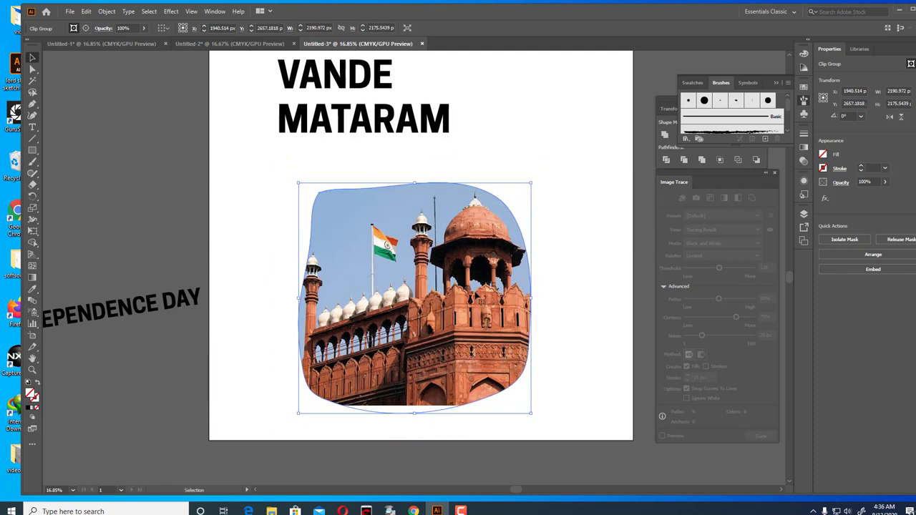
left_click_drag(476, 294, 467, 266)
left_click(523, 271)
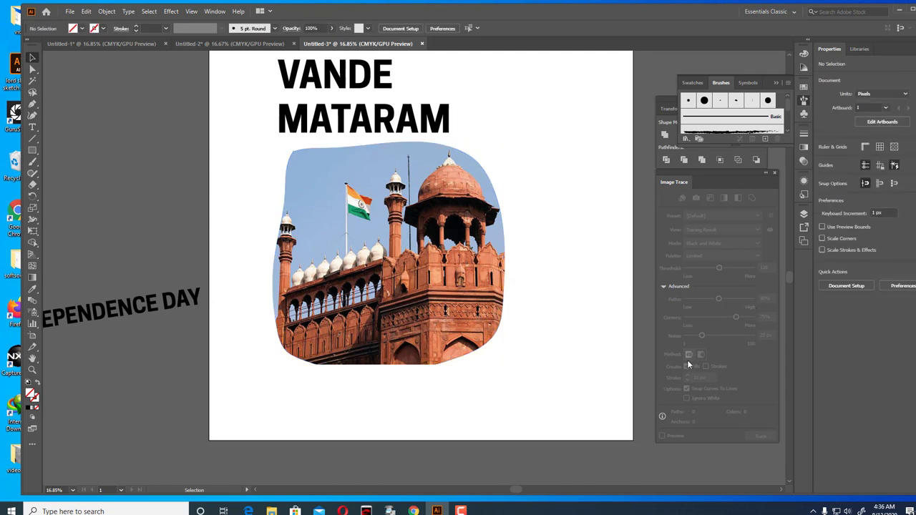
- Draw a 4000 by 4000 px rectangle covering the whole artboard
scroll(508, 422, "up", 2)
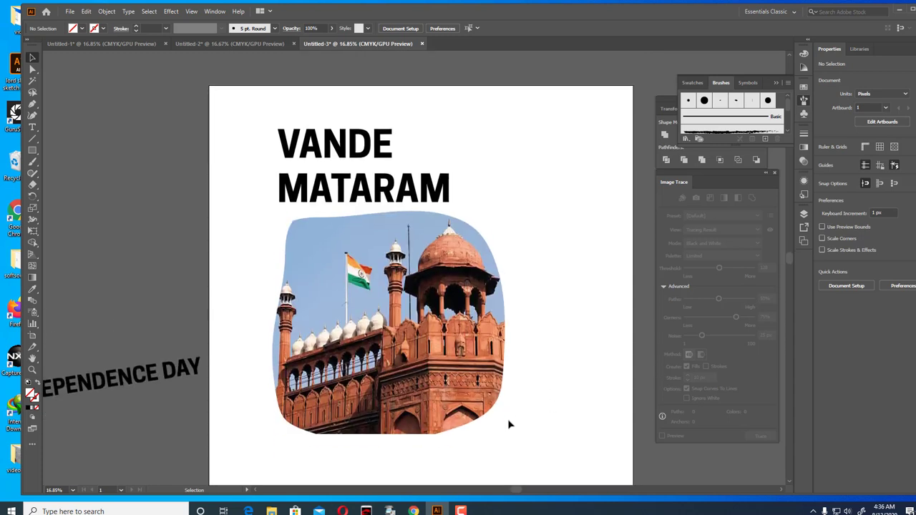
scroll(508, 425, "down", 1)
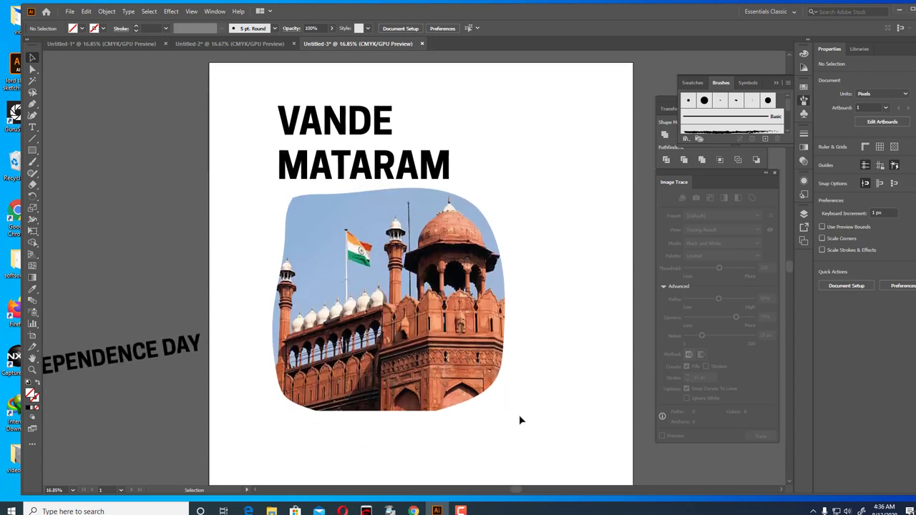
right_click(33, 152)
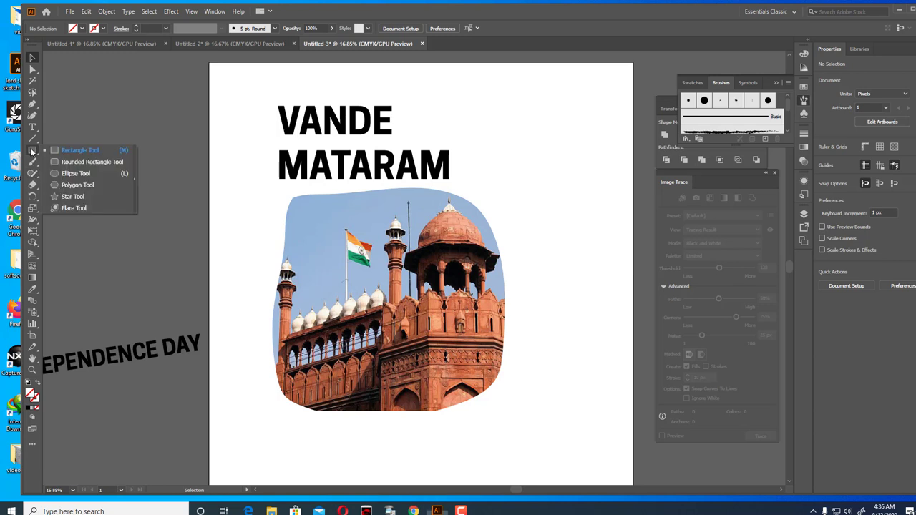
left_click(62, 154)
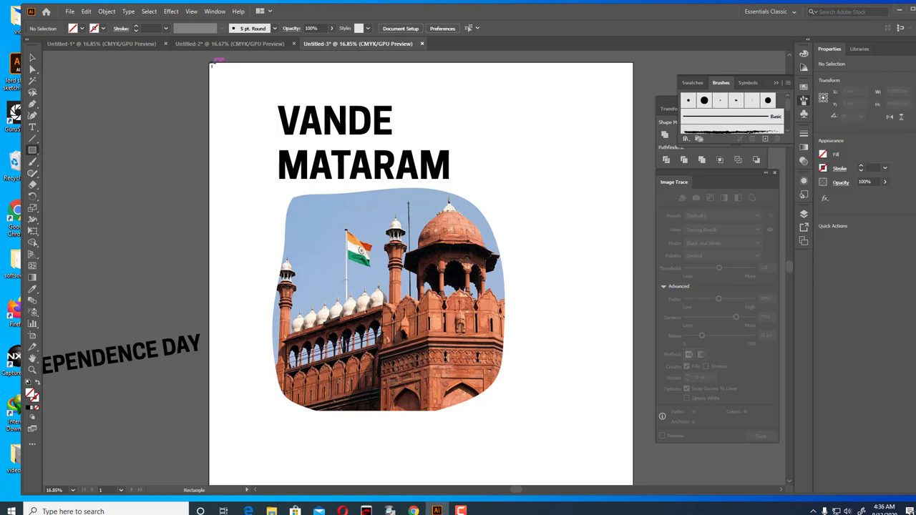
left_click_drag(209, 63, 633, 408)
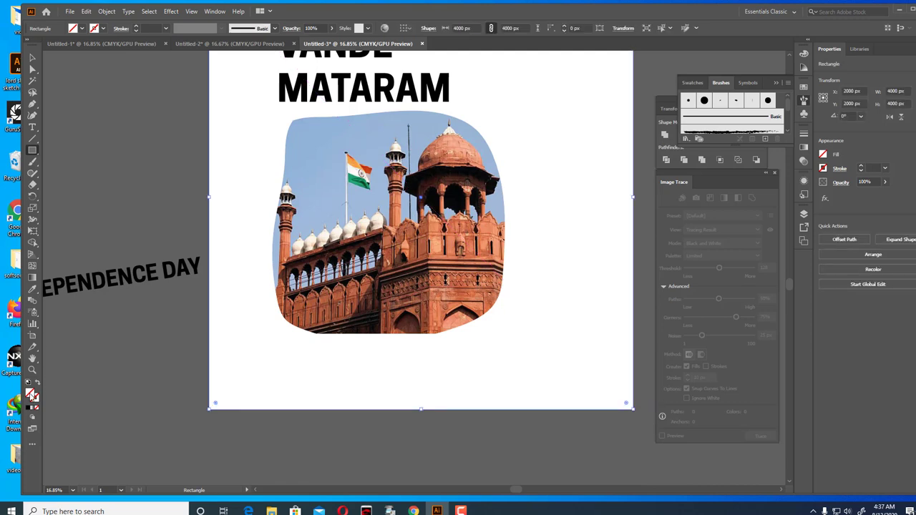
- Fill the artboard-sized rectangle with a dark green
double_click(31, 393)
left_click(474, 276)
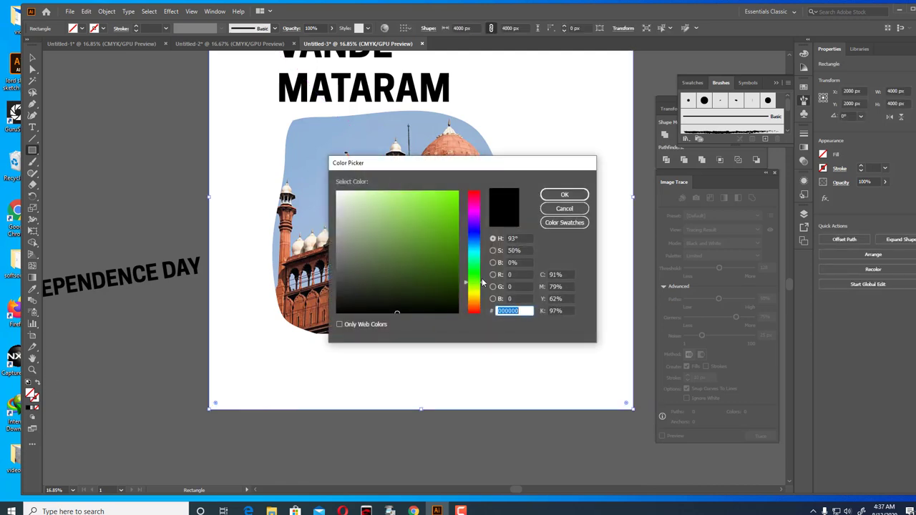
left_click(449, 199)
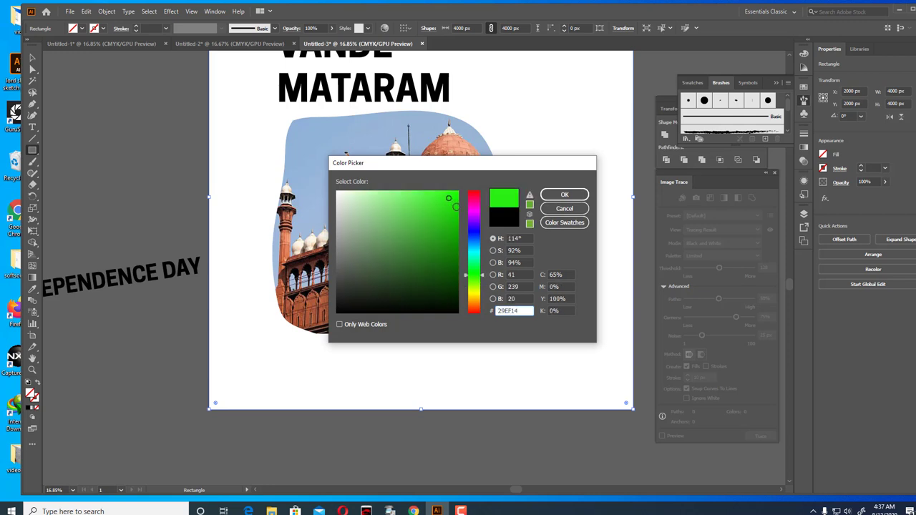
left_click_drag(453, 207, 453, 248)
left_click(564, 196)
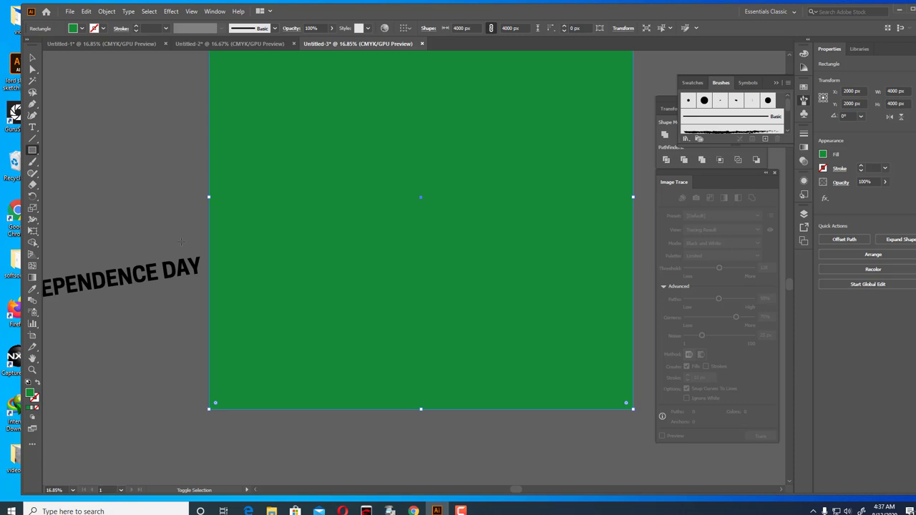
- Send the green rectangle behind all other artwork as a background and deselect it
key("ctrl+shift+bracketleft")
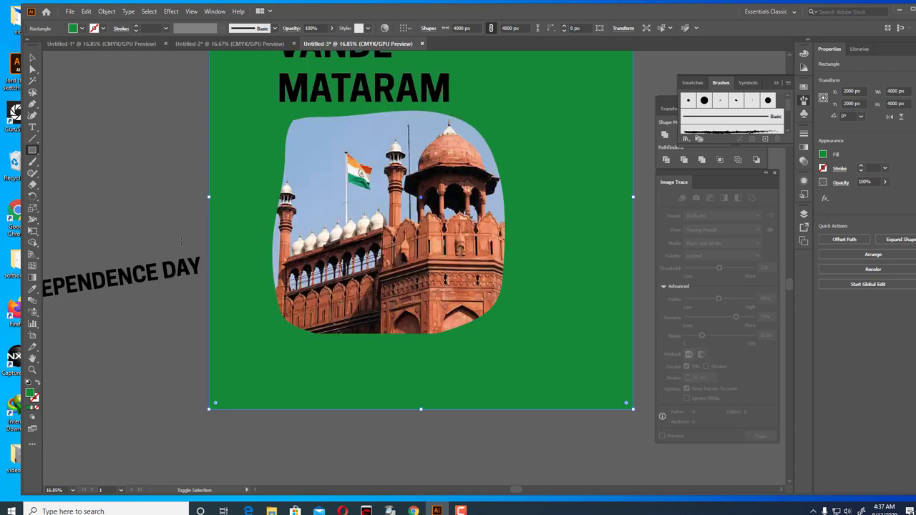
scroll(193, 148, "up", 2)
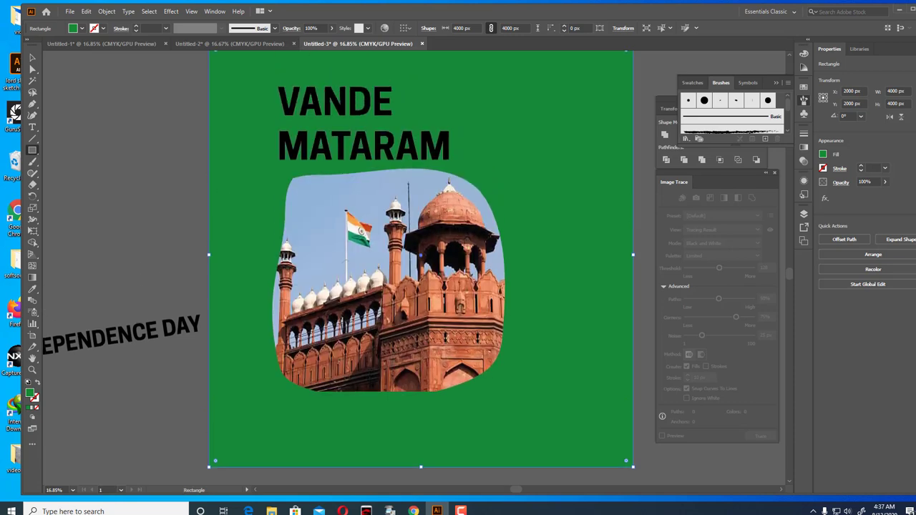
scroll(214, 143, "up", 1)
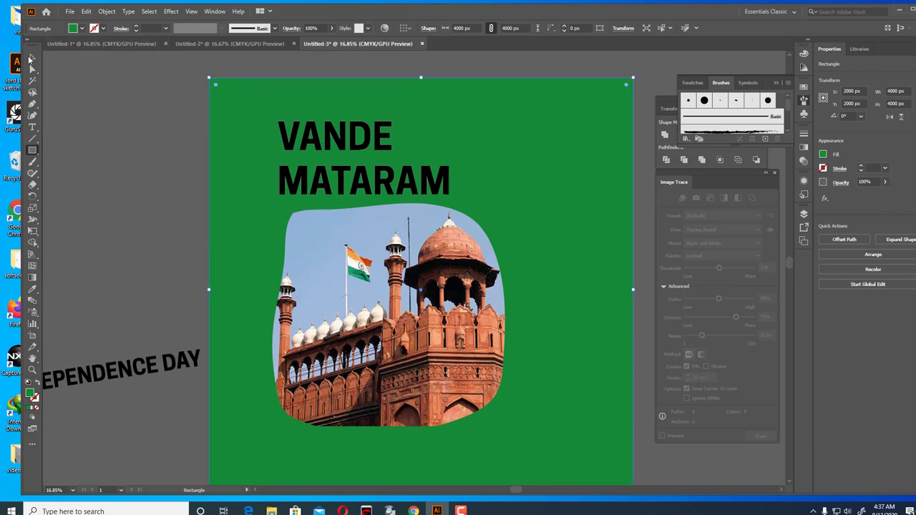
left_click(32, 57)
left_click(113, 78)
- Shift the clipped red fort picture slightly right and down beneath the title and deselect it
scroll(466, 287, "down", 2)
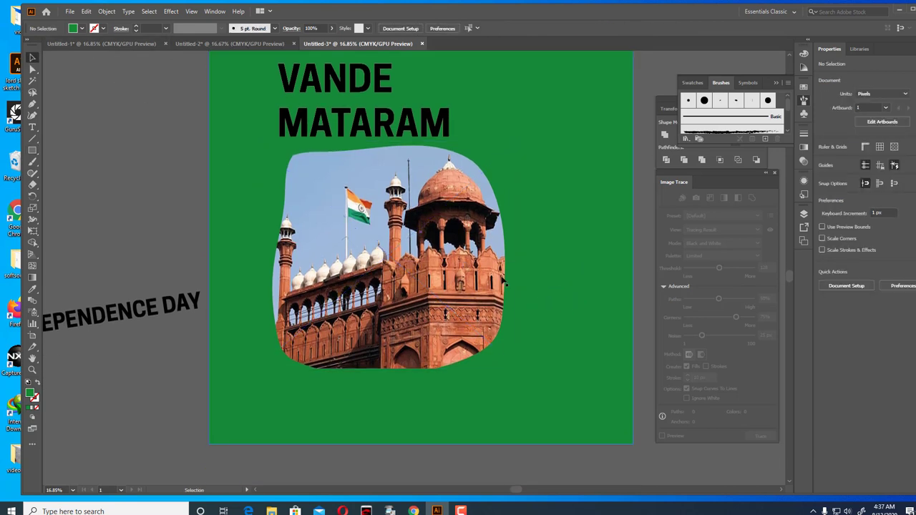
left_click_drag(484, 285, 483, 288)
left_click(652, 65)
scroll(652, 65, "down", 1)
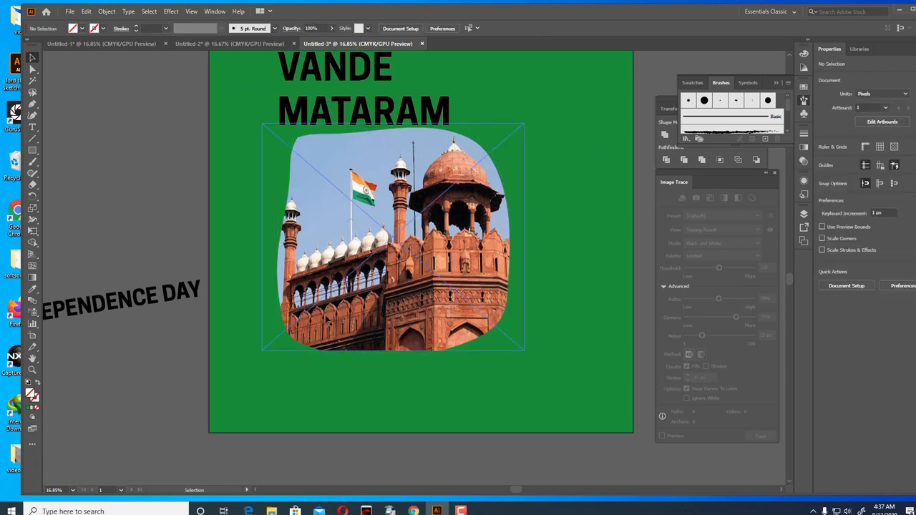
- Move the slanted HAPPY INDEPENDENCE DAY line onto the artboard just below the red fort picture and deselect it
left_click_drag(140, 304, 526, 361)
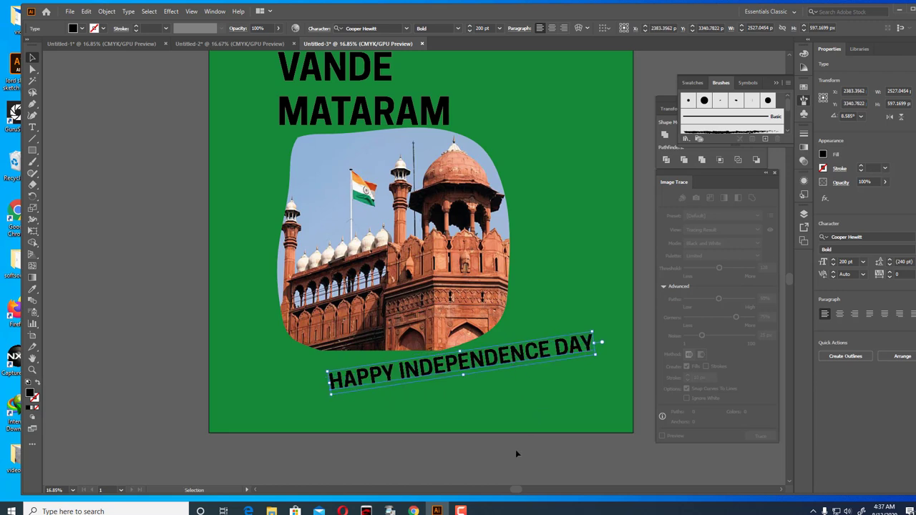
left_click(504, 456)
scroll(504, 456, "up", 3)
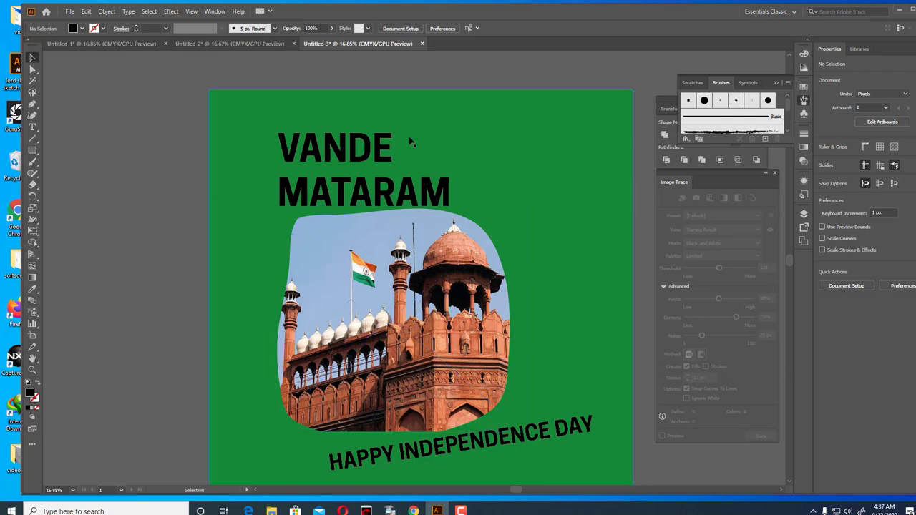
- Copy the red watercolor stroke from Untitled-1 into Untitled-3, place it beside the artboard, and rotate it about 25° to slant upward
left_click(100, 43)
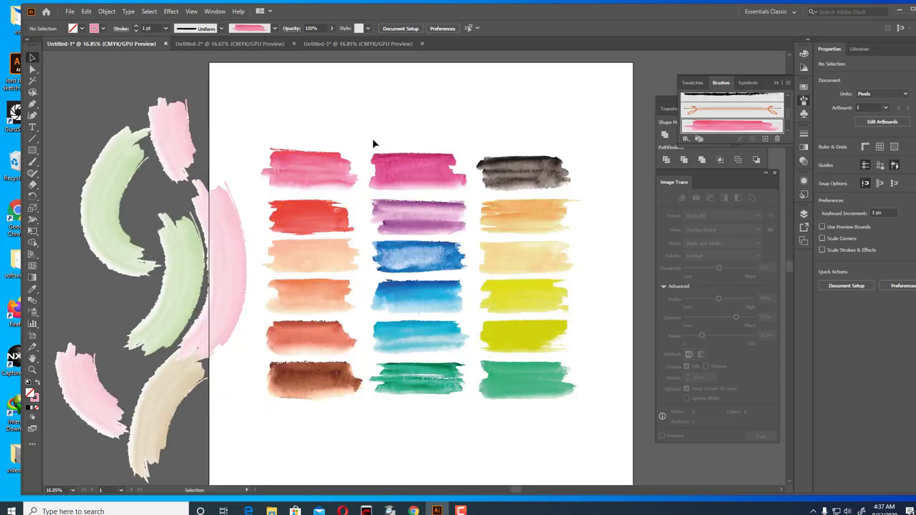
left_click(319, 226)
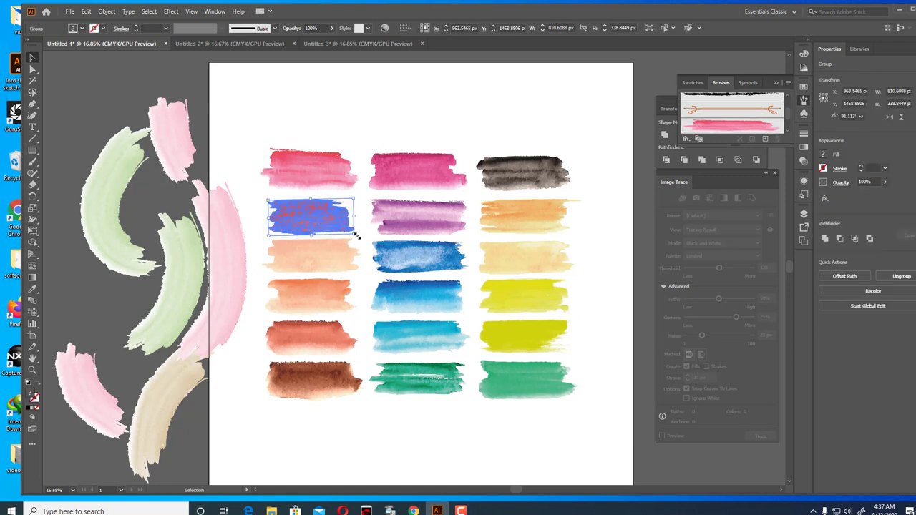
left_click(358, 44)
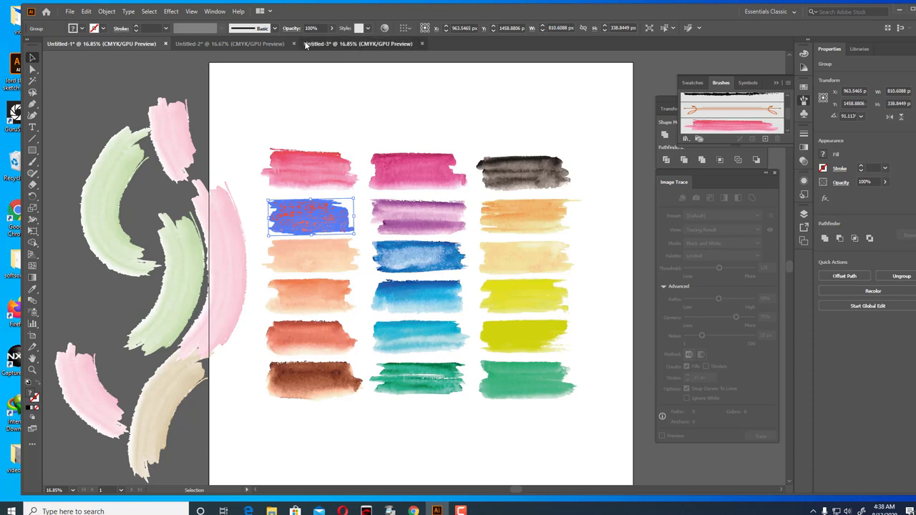
scroll(426, 220, "down", 2)
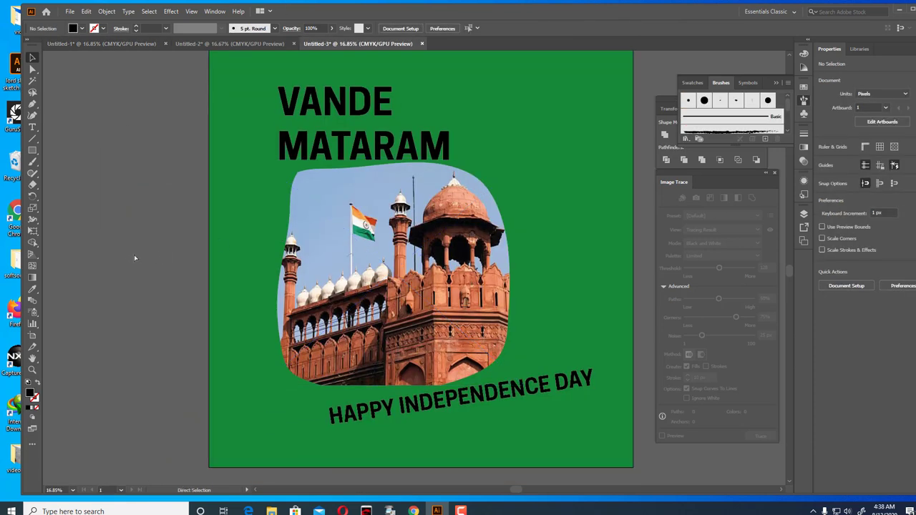
key("ctrl+v")
left_click_drag(420, 261, 127, 293)
left_click_drag(172, 262, 155, 247)
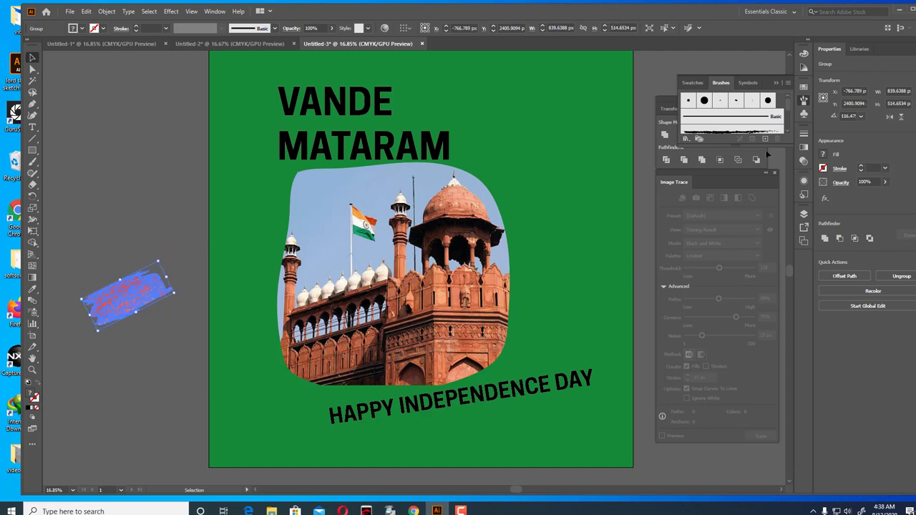
- Create an art brush from the red watercolor stroke with Tints colorization and Pressure width, and deselect the stroke
left_click(766, 138)
left_click(426, 279)
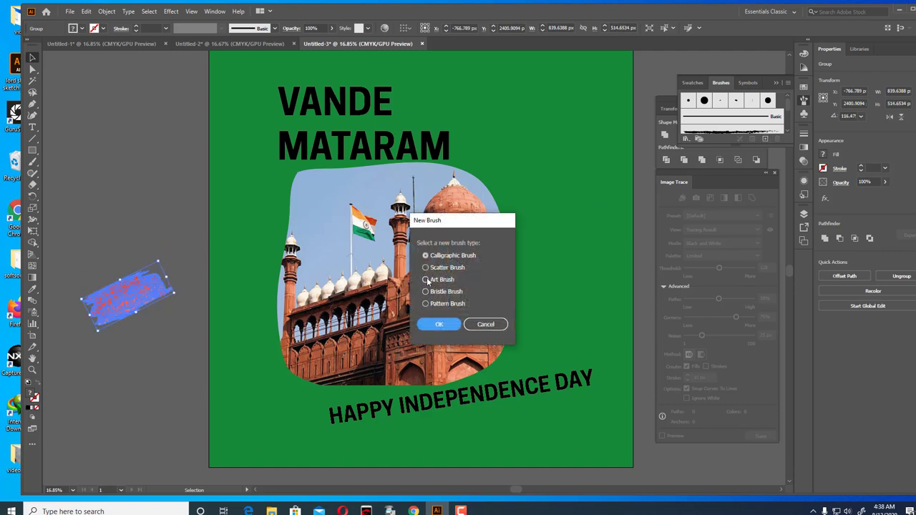
left_click(441, 323)
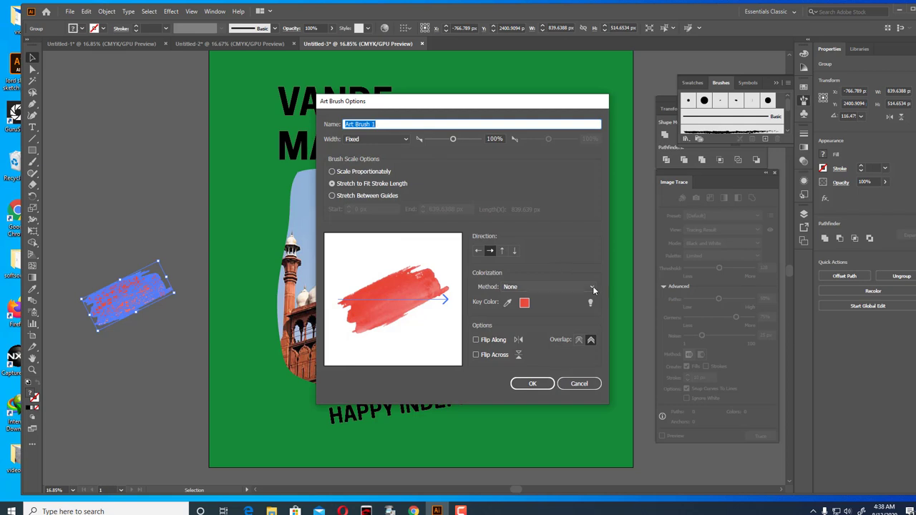
left_click(552, 287)
left_click(517, 309)
left_click(401, 140)
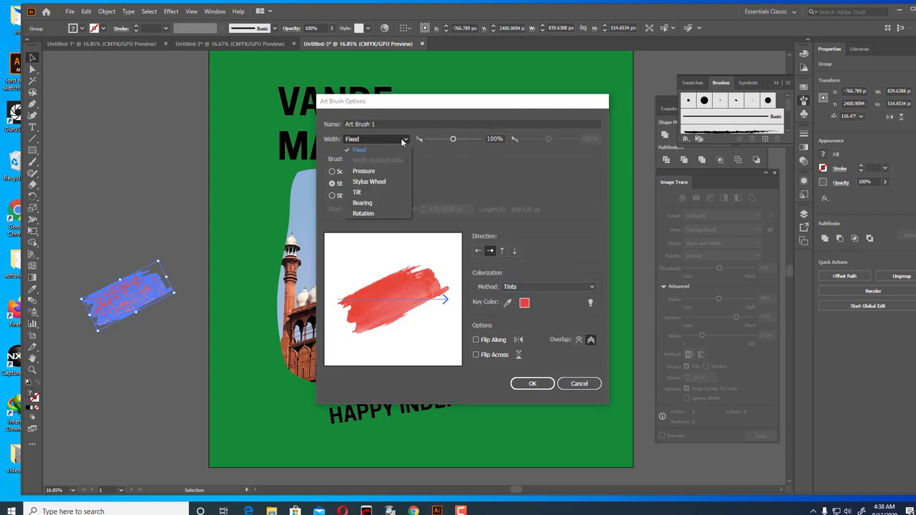
left_click(364, 172)
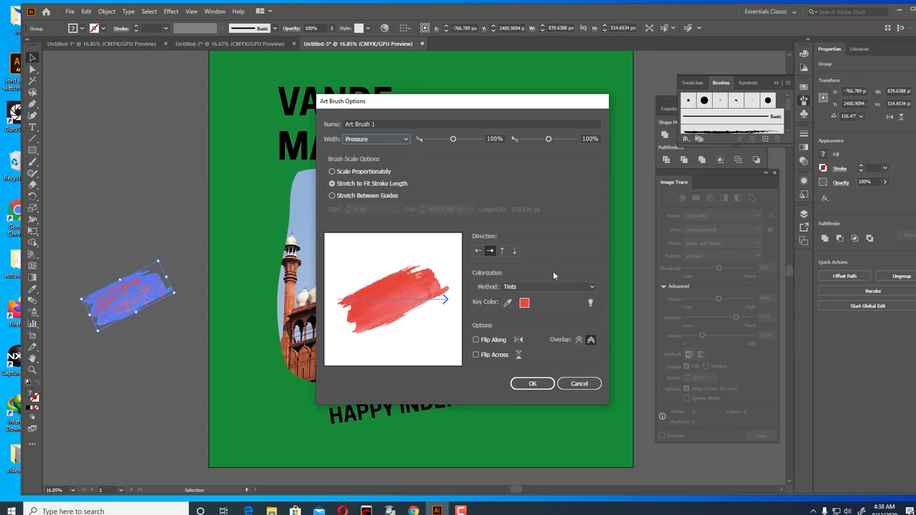
left_click(538, 385)
left_click(182, 199)
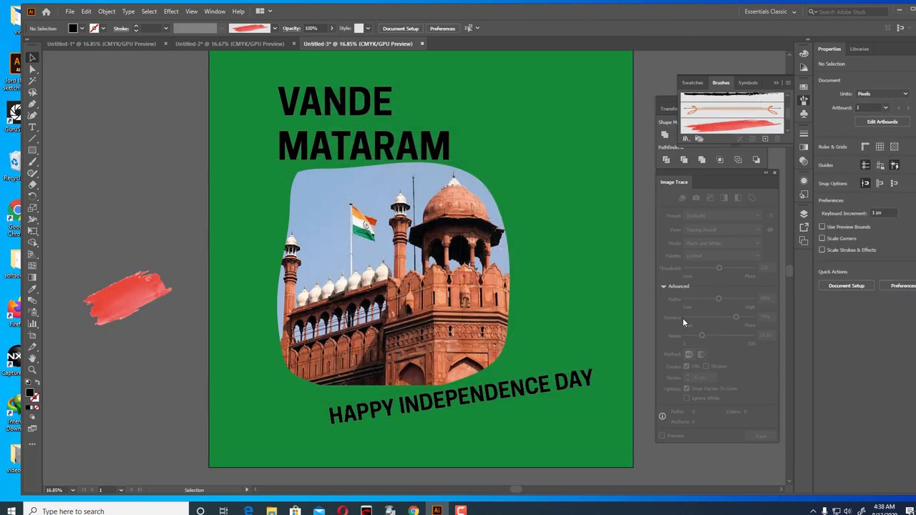
- Paint a test stroke with the new art brush across the HAPPY INDEPENDENCE DAY line and delete it
left_click(32, 161)
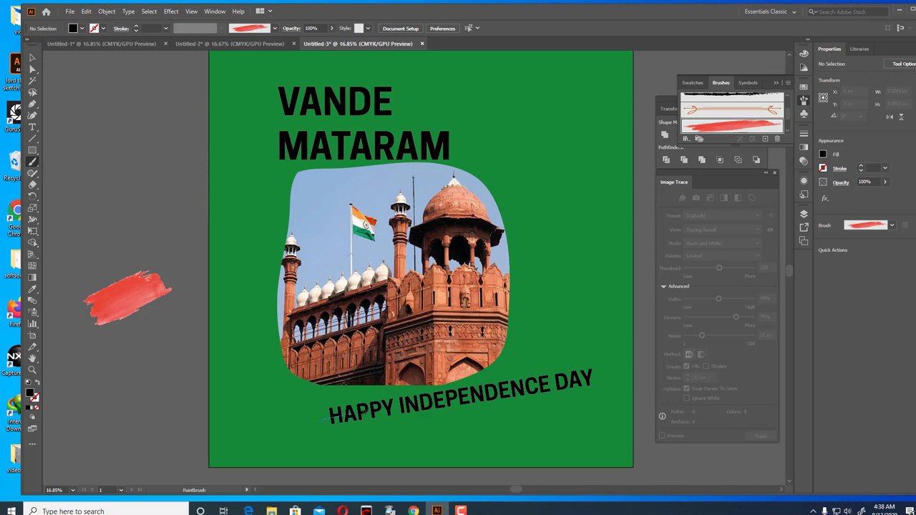
left_click_drag(633, 354, 634, 353)
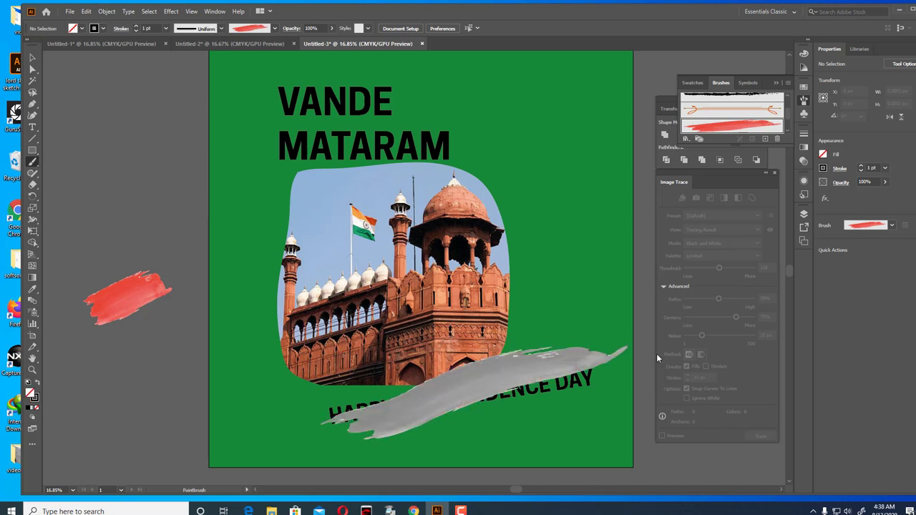
left_click(32, 57)
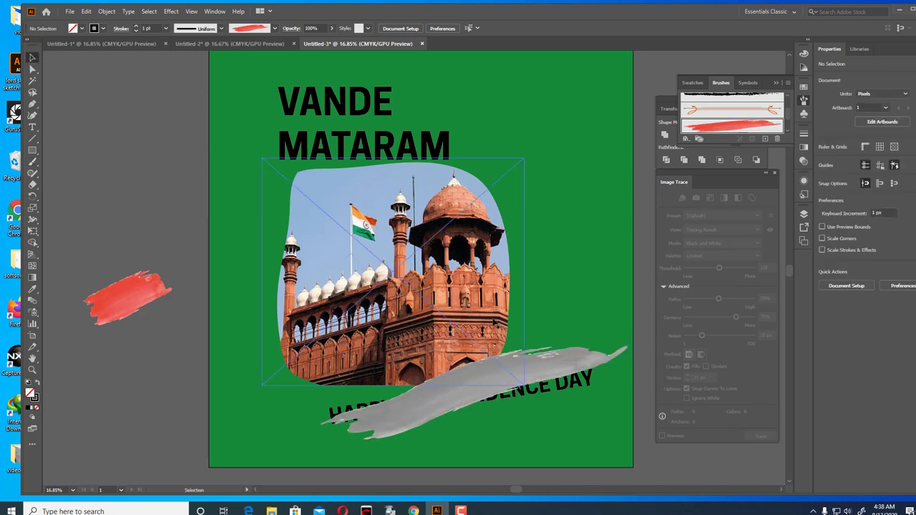
left_click(520, 378)
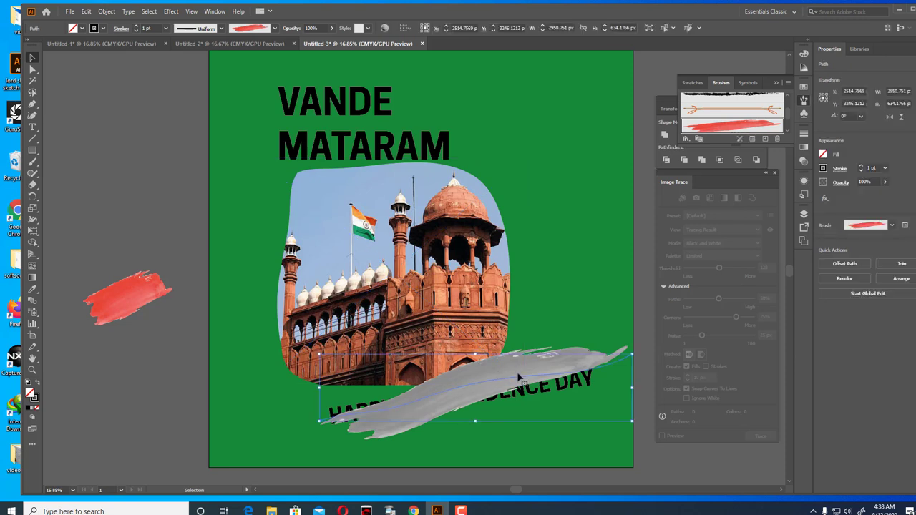
key("Delete")
- Set the red watercolor art brush to scale proportionately
scroll(520, 381, "down", 1)
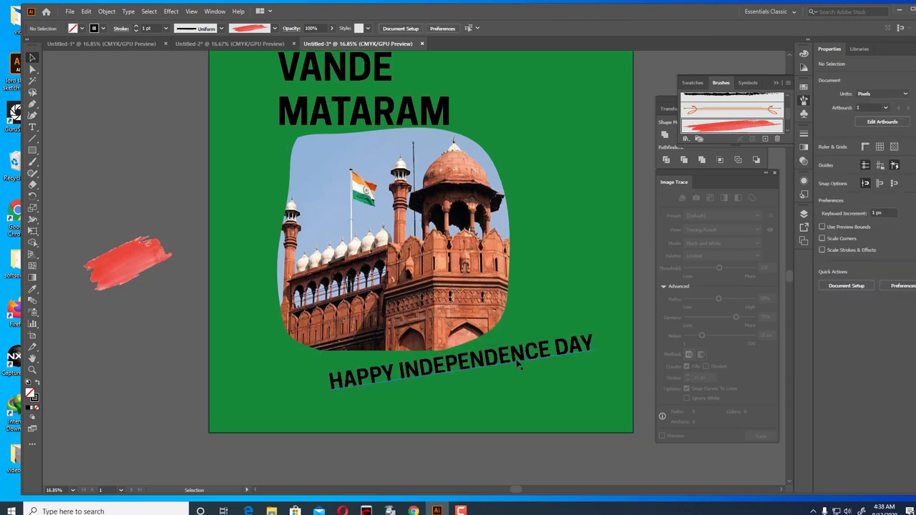
double_click(738, 129)
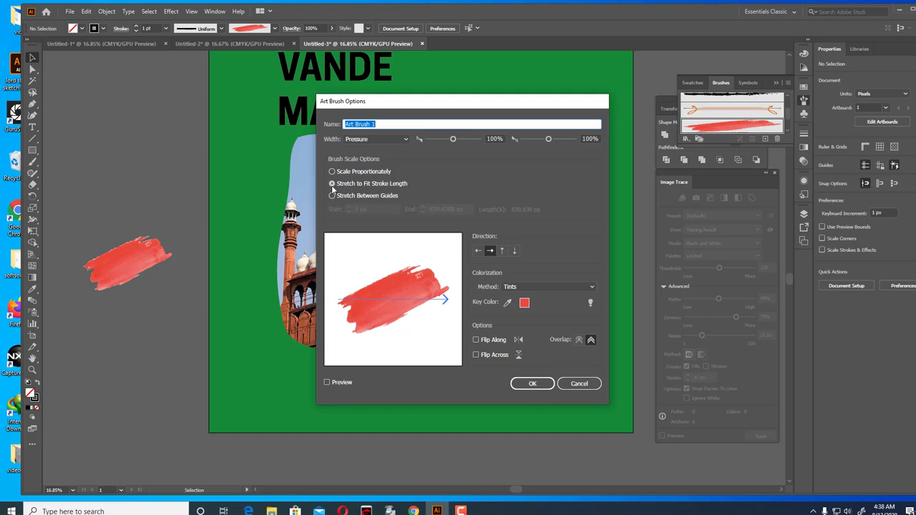
left_click(332, 172)
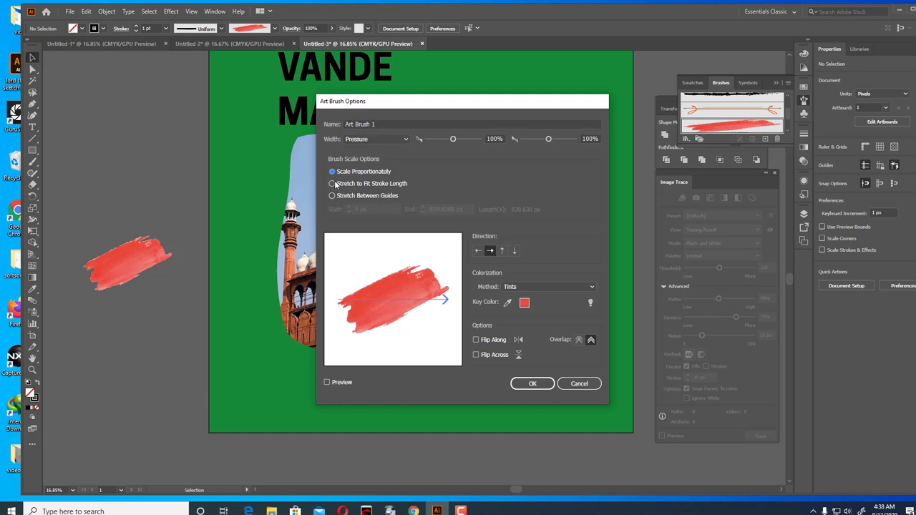
left_click(533, 384)
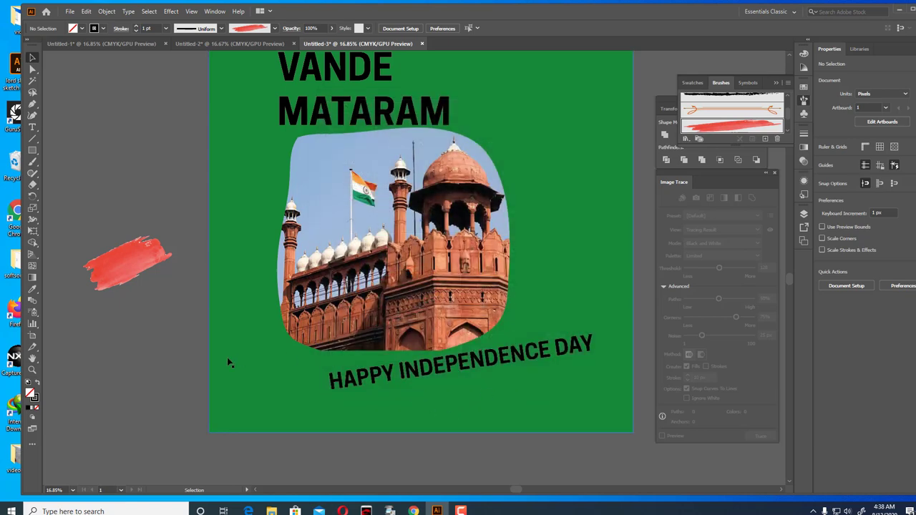
- Sample the red watercolor stroke's color and paint a slanted stroke with the art brush across the HAPPY INDEPENDENCE DAY line
scroll(227, 358, "down", 2)
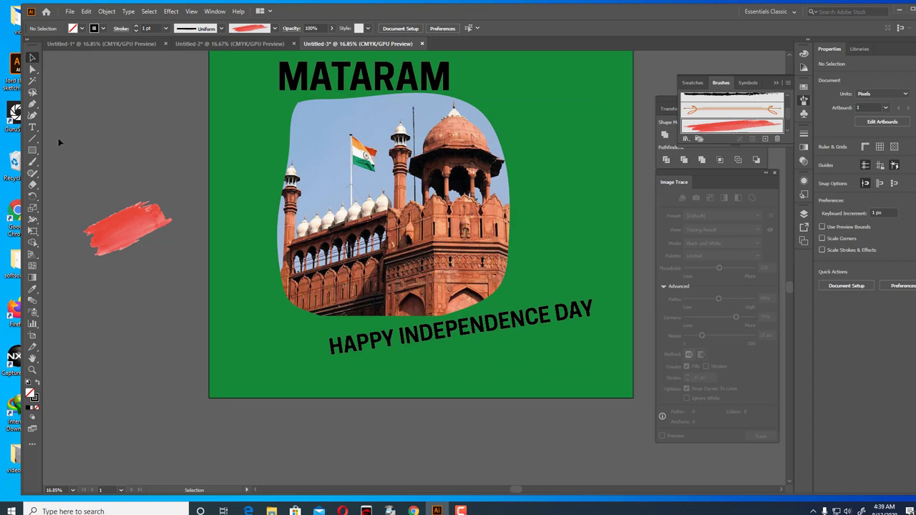
left_click(32, 162)
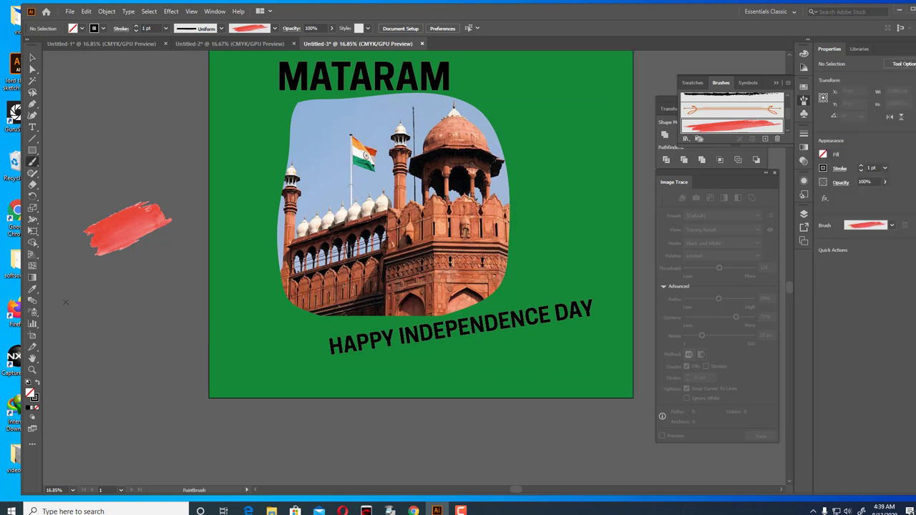
left_click(32, 289)
left_click(143, 223)
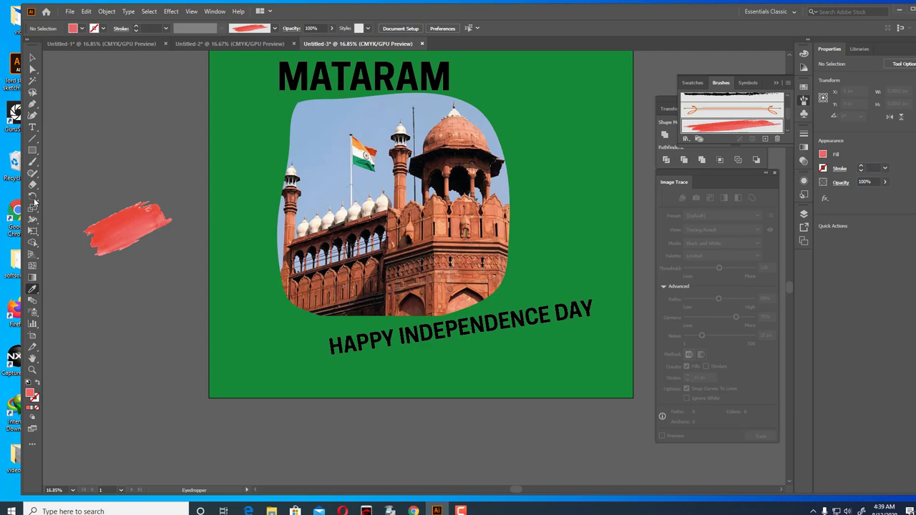
left_click(32, 162)
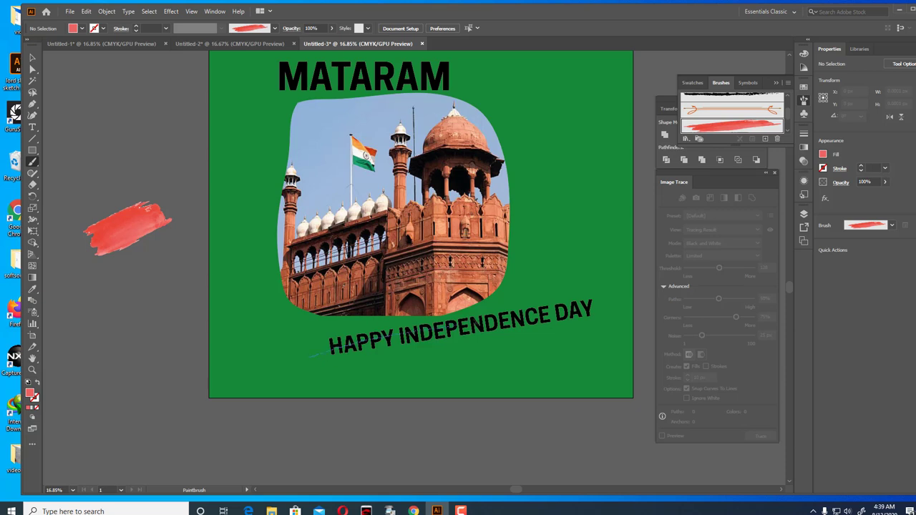
left_click_drag(328, 350, 585, 273)
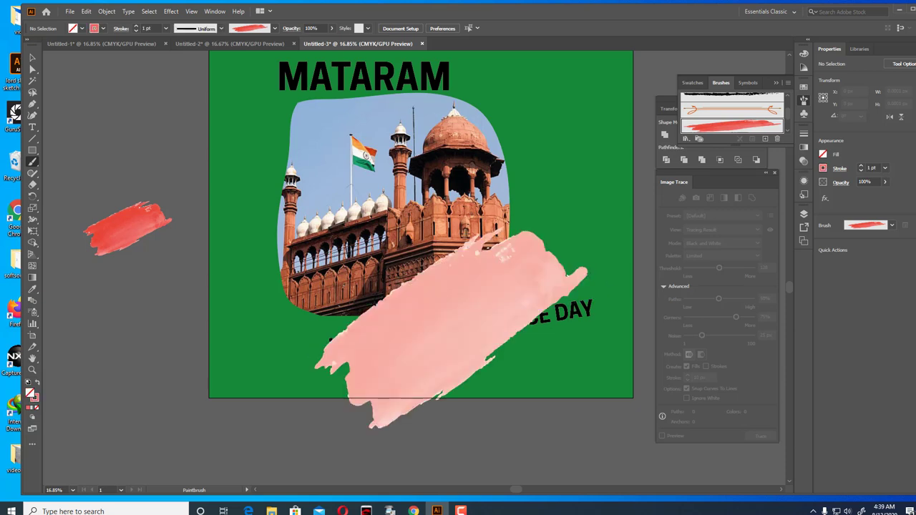
- Expand the appearance of the pink brush stroke covering the HAPPY INDEPENDENCE DAY line
left_click(32, 58)
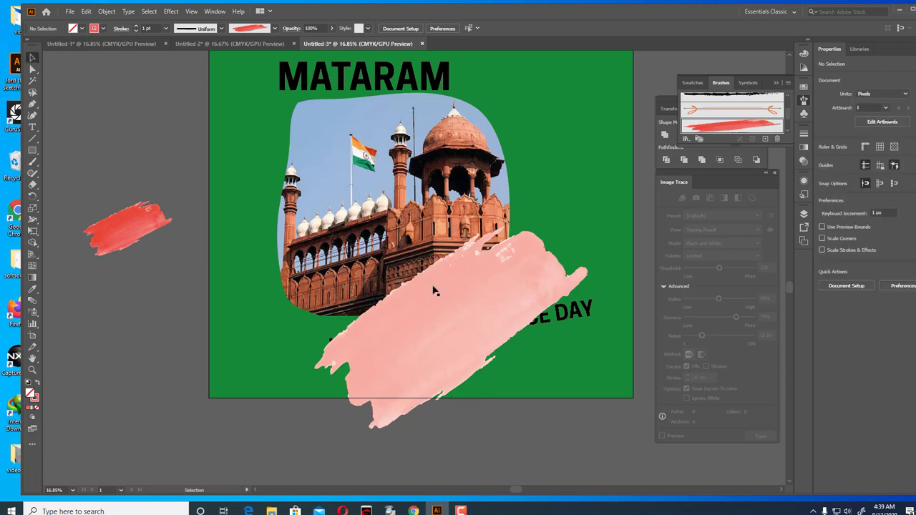
left_click(472, 321)
left_click(106, 11)
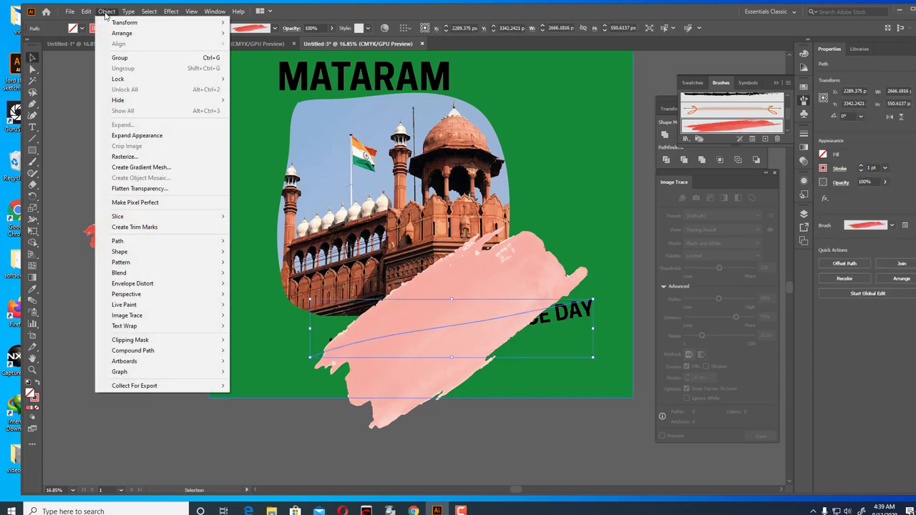
left_click(159, 136)
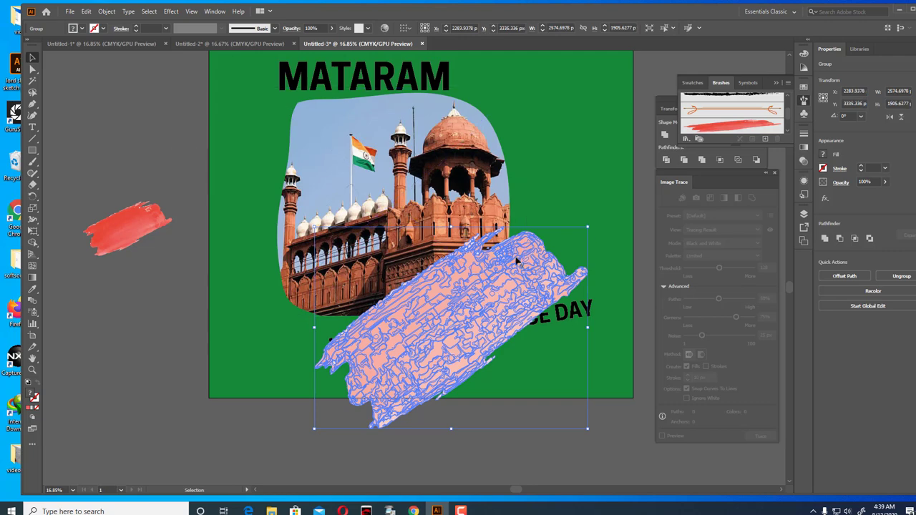
- Shrink the expanded pink stroke, rotate it about 15° clockwise and move it over the start of the HAPPY INDEPENDENCE DAY line
left_click_drag(315, 228, 385, 305)
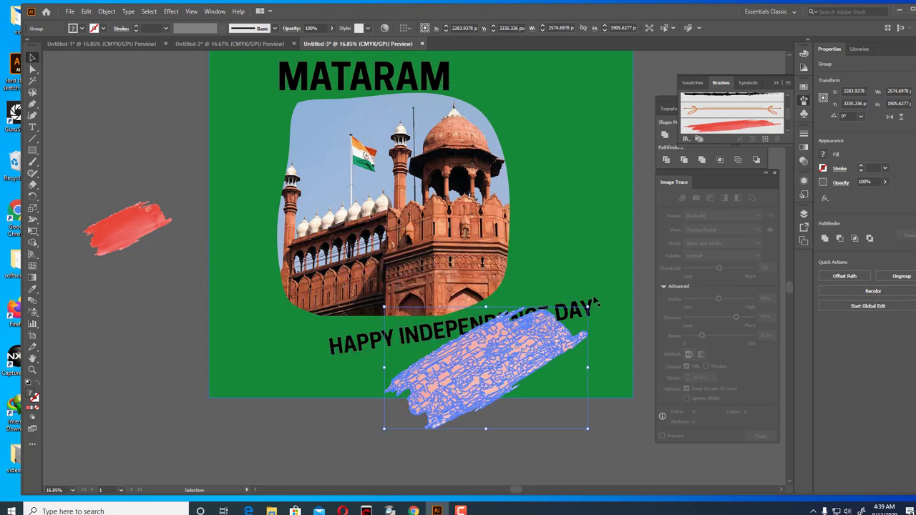
mouse_move(592, 305)
left_mouse_down()
mouse_move(608, 334)
mouse_move(602, 345)
left_mouse_up()
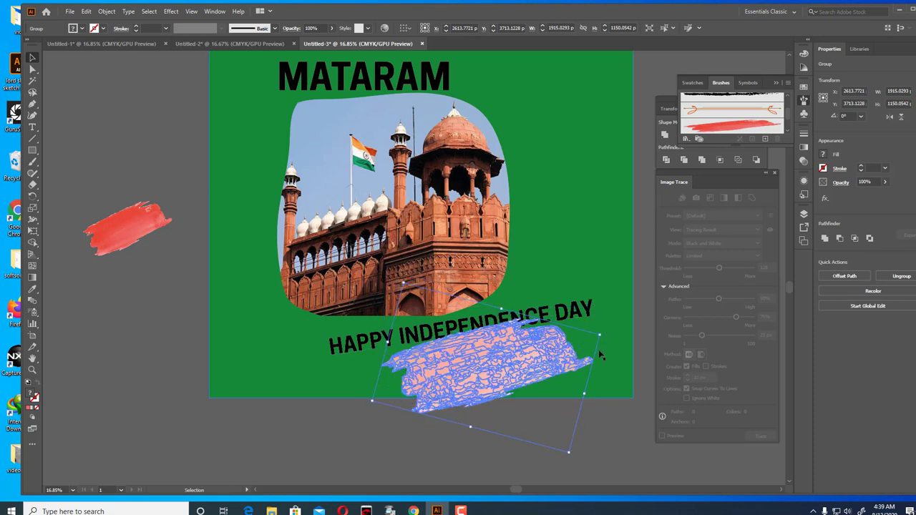
left_click_drag(570, 453, 550, 410)
left_click_drag(523, 346, 420, 345)
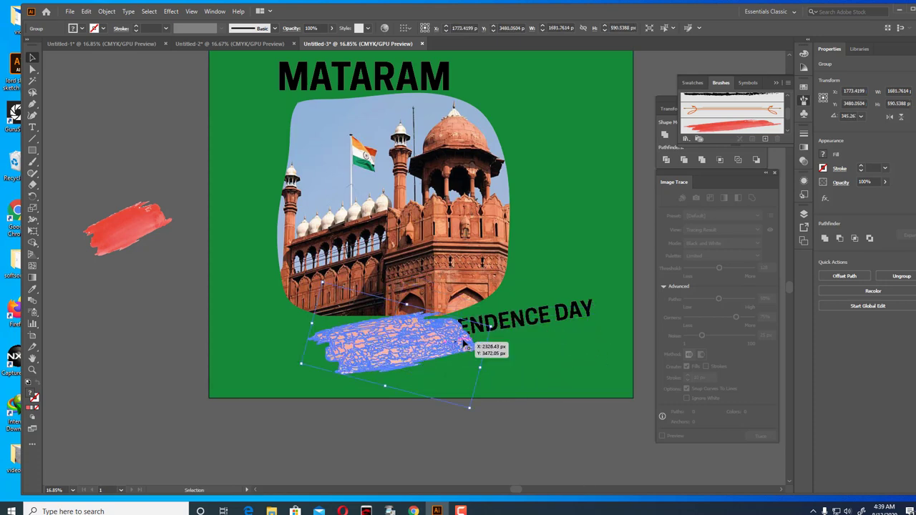
- Enlarge the pink stroke to span the artboard below the picture, flatten it and scale it down slightly
mouse_move(491, 325)
left_mouse_down()
mouse_move(580, 302)
mouse_move(646, 321)
mouse_move(662, 304)
left_mouse_up()
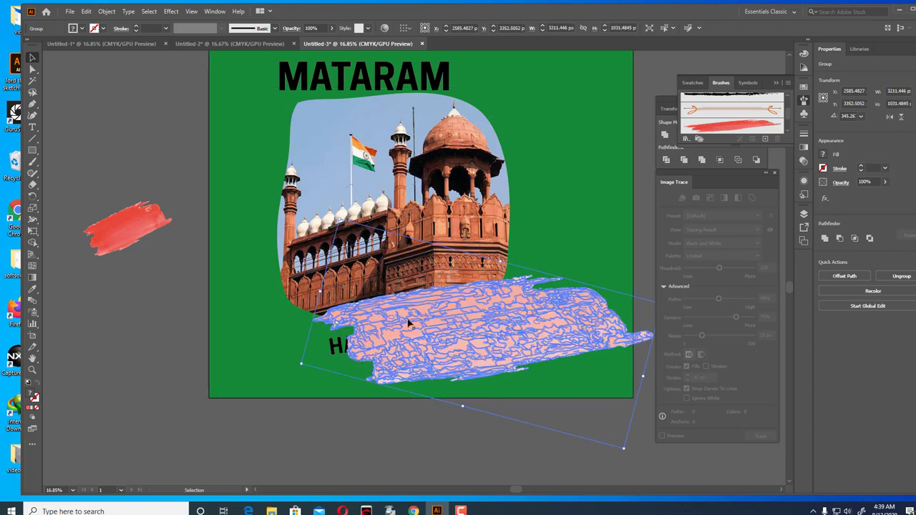
mouse_move(301, 365)
left_mouse_down()
mouse_move(315, 364)
mouse_move(248, 379)
left_mouse_up()
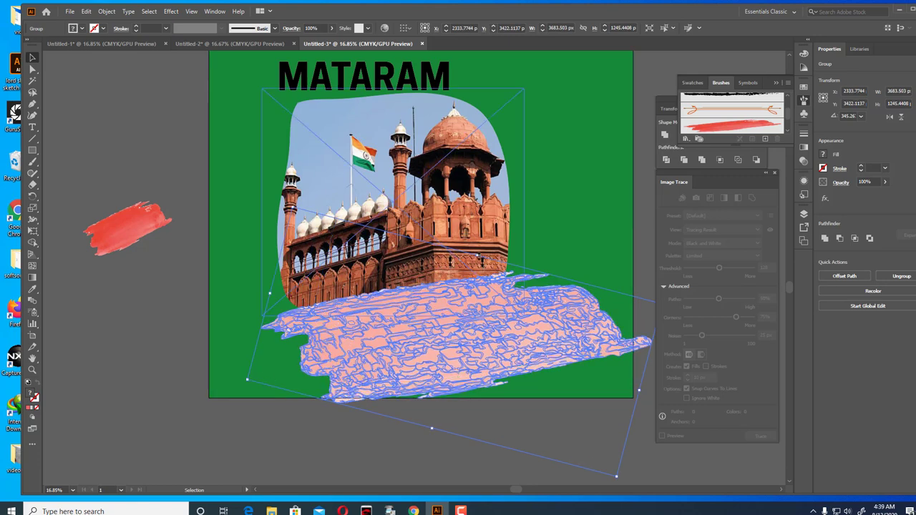
left_click_drag(479, 256, 467, 298)
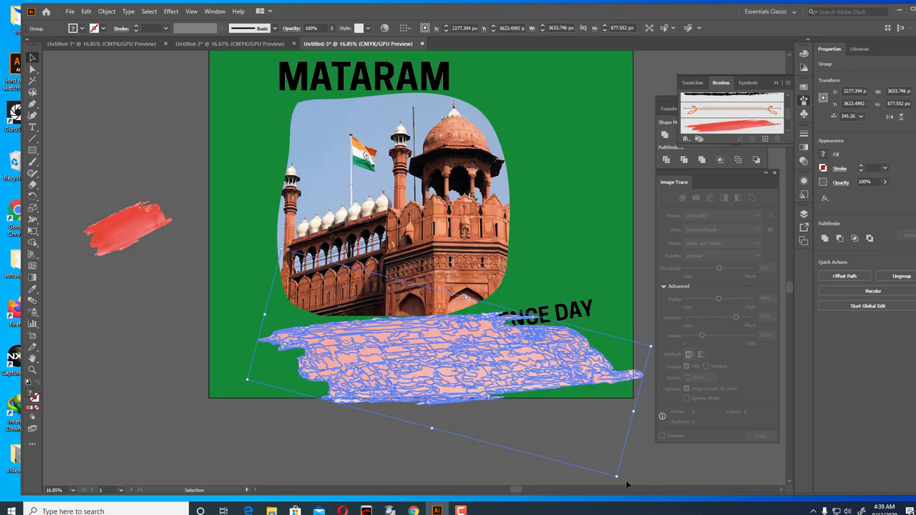
mouse_move(618, 475)
left_mouse_down()
mouse_move(615, 418)
mouse_move(590, 455)
left_mouse_up()
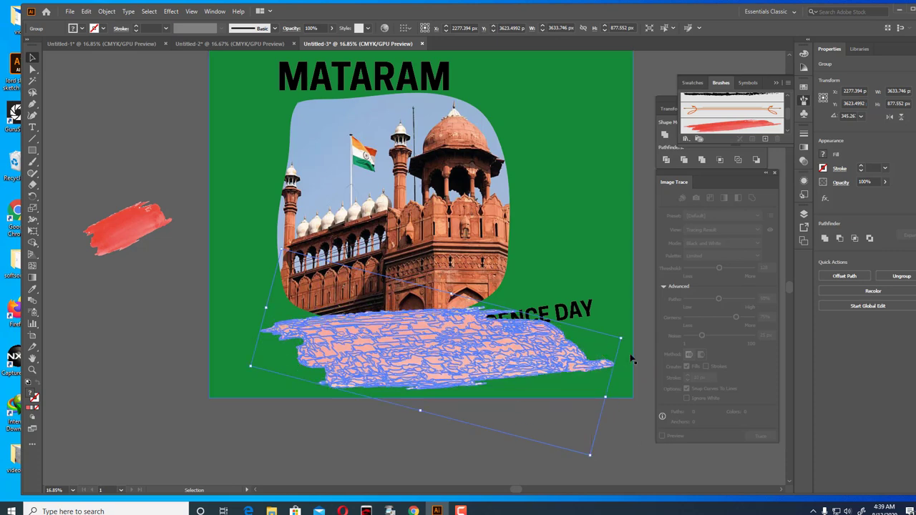
- Rotate the pink stroke about 16° counterclockwise, try resizing it, and delete it
mouse_move(623, 333)
left_mouse_down()
mouse_move(647, 319)
mouse_move(638, 283)
left_mouse_up()
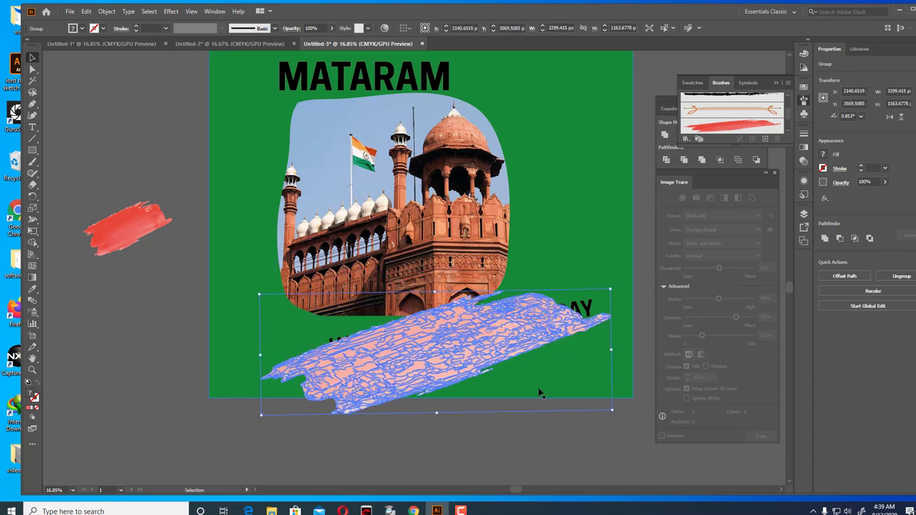
left_click_drag(612, 410, 542, 402)
key("Delete")
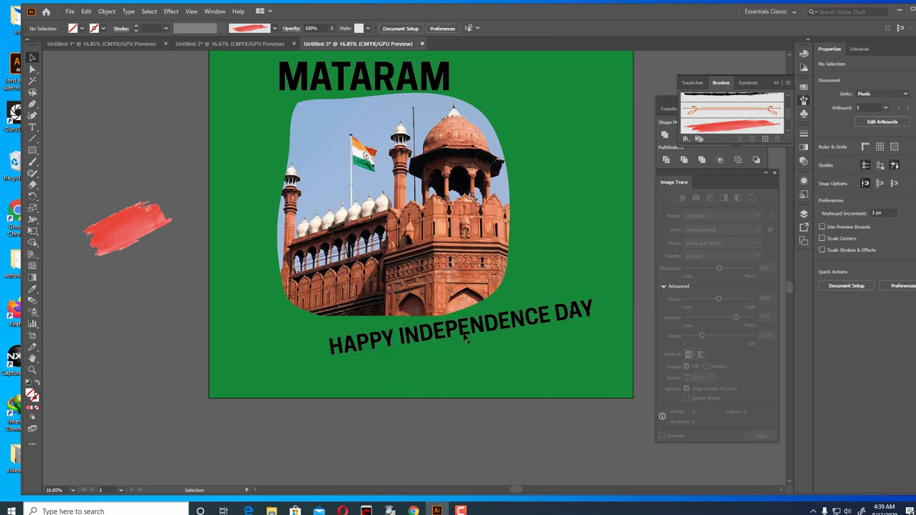
double_click(710, 129)
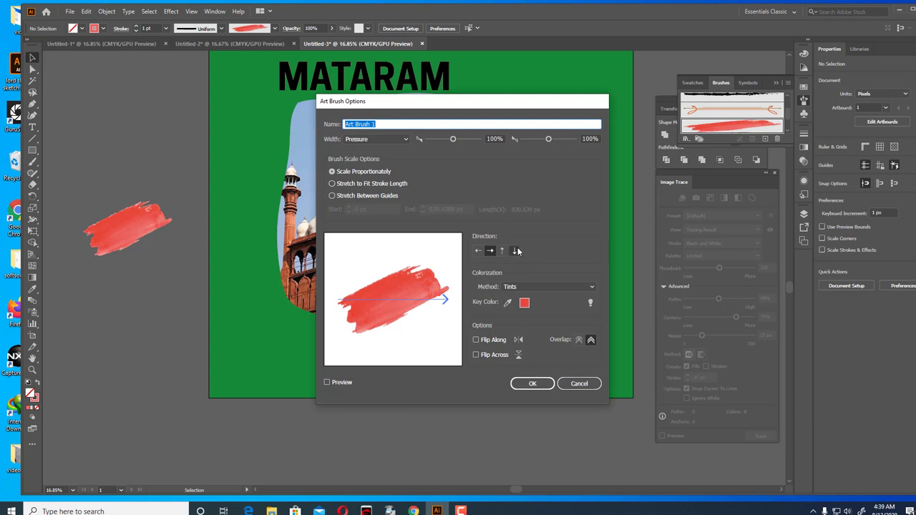
left_click(478, 252)
left_click(586, 386)
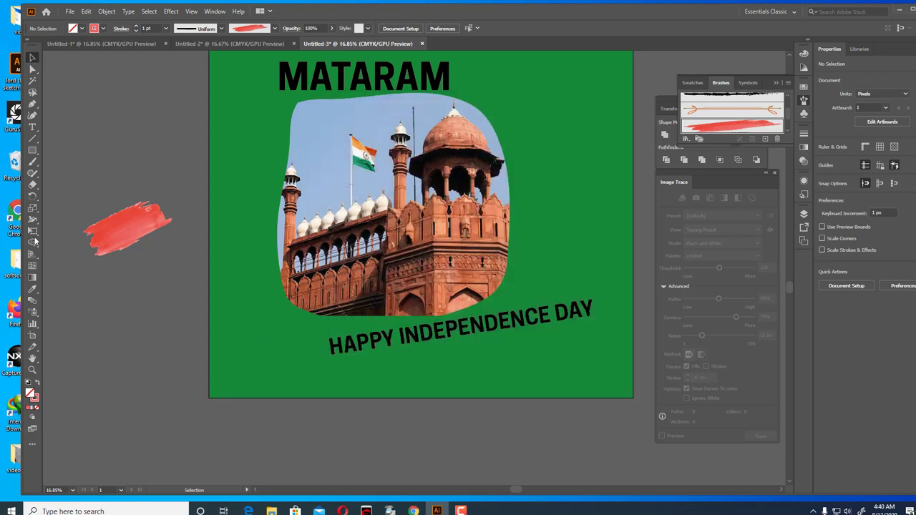
- Rotate the red watercolor stroke beside the artboard about 23° clockwise and start a new Art Brush from it
left_click(112, 231)
left_click_drag(164, 197, 172, 205)
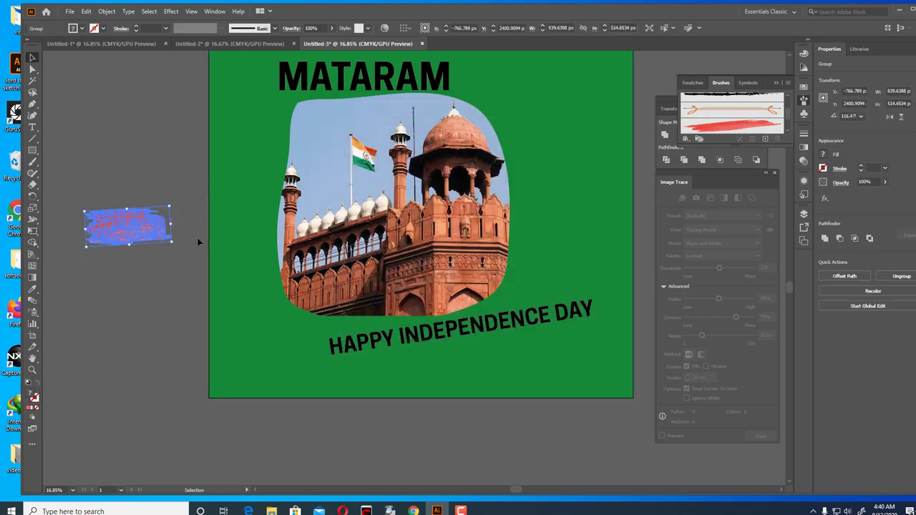
left_click(766, 139)
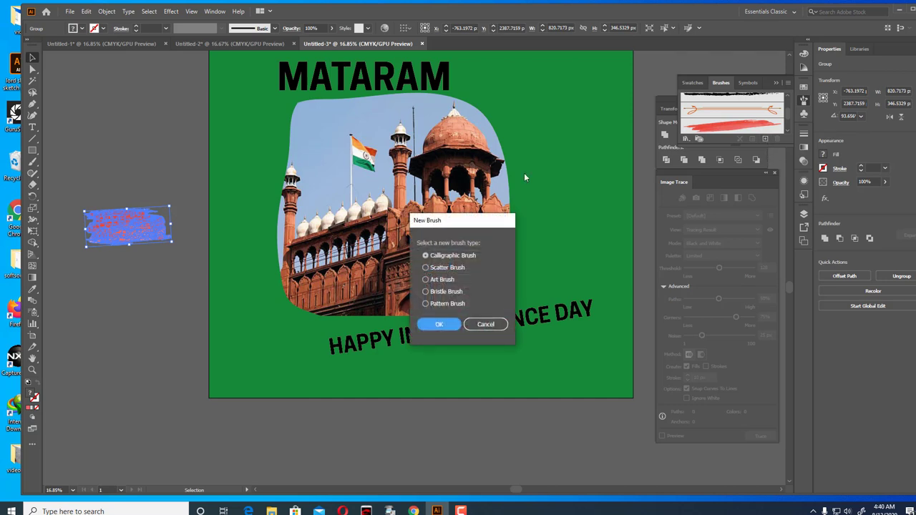
left_click(426, 279)
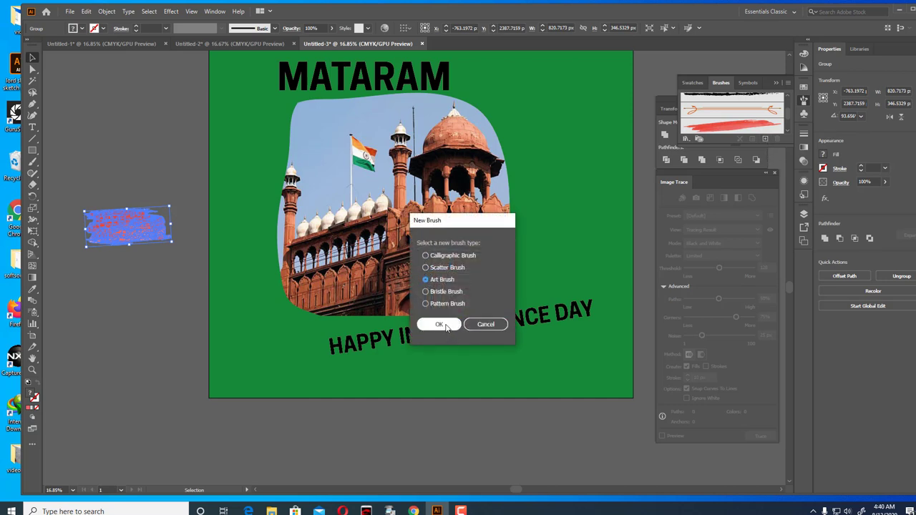
left_click(441, 325)
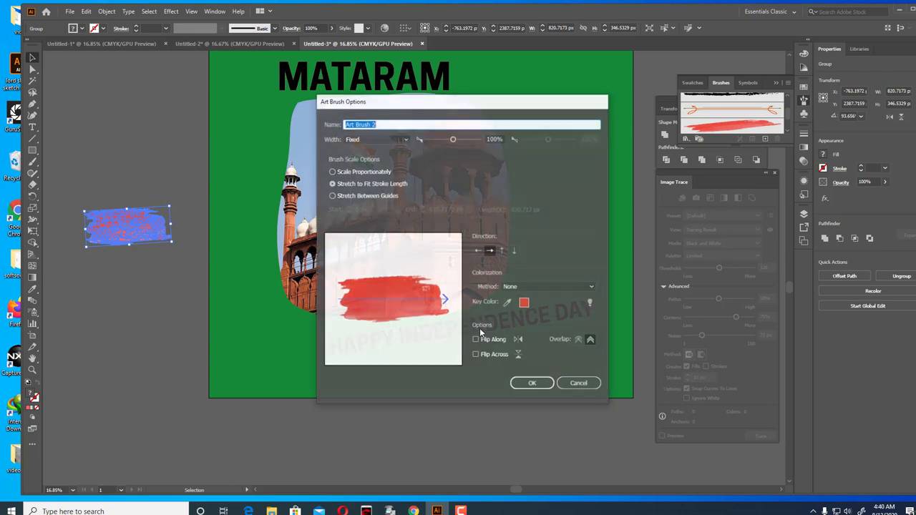
- Create the art brush with Tints colorization and its width controlled by Bearing
left_click(591, 287)
left_click(519, 302)
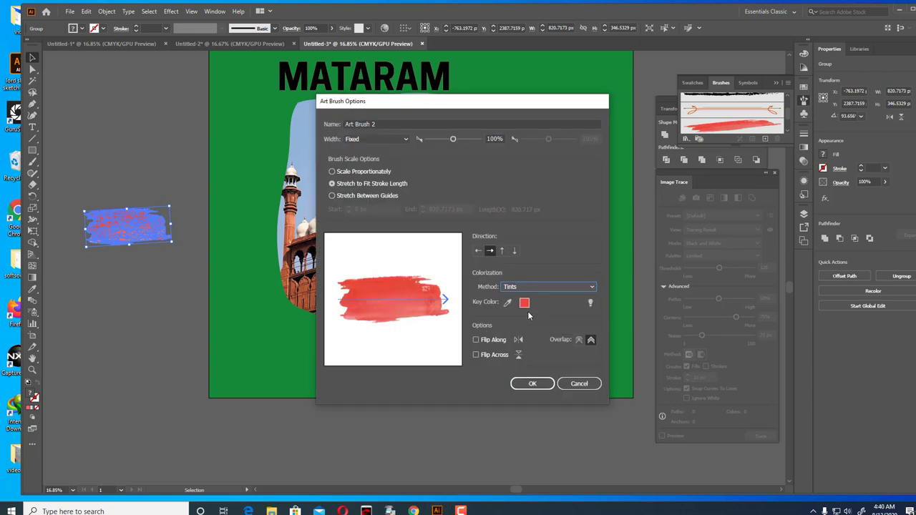
left_click(406, 139)
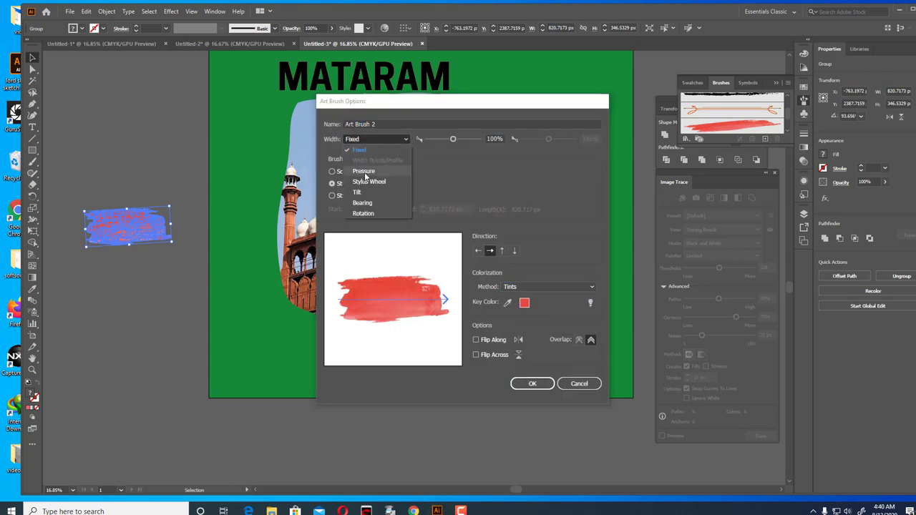
left_click(362, 203)
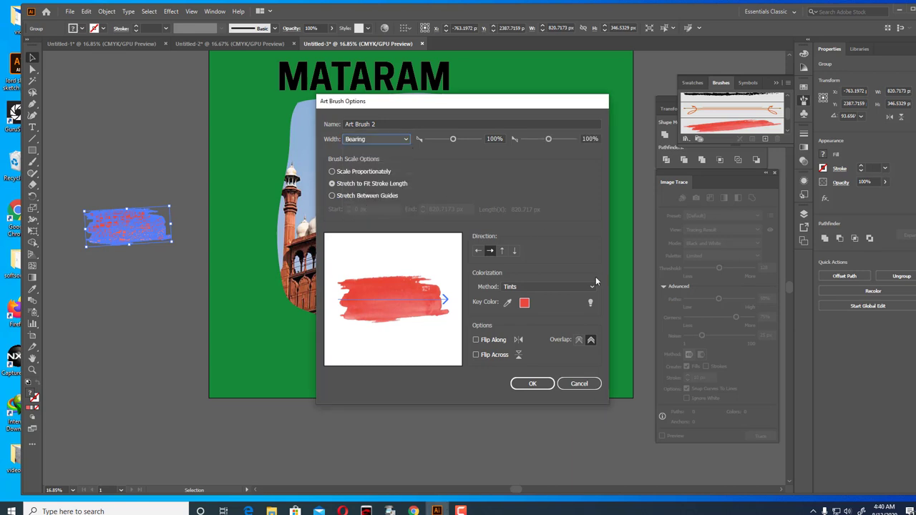
left_click(533, 384)
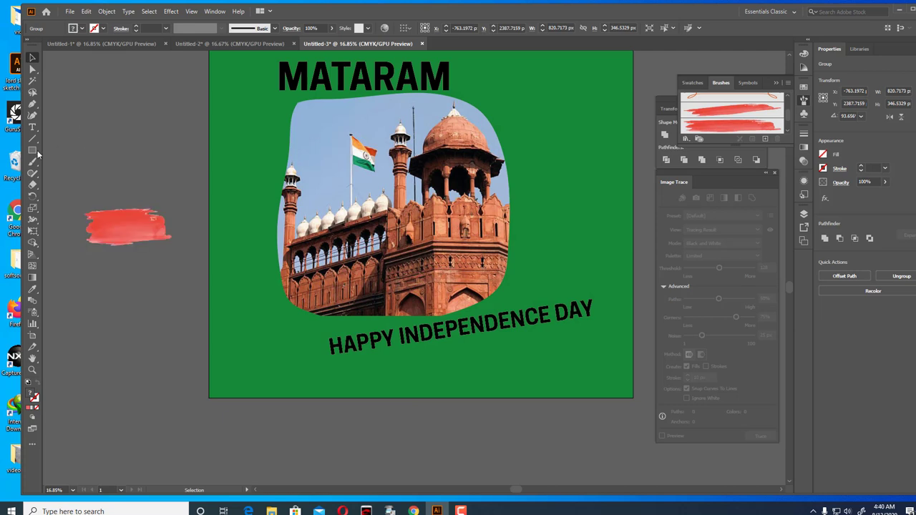
- Paint a pink stroke with the new art brush along the slanted HAPPY INDEPENDENCE DAY line
left_click(33, 162)
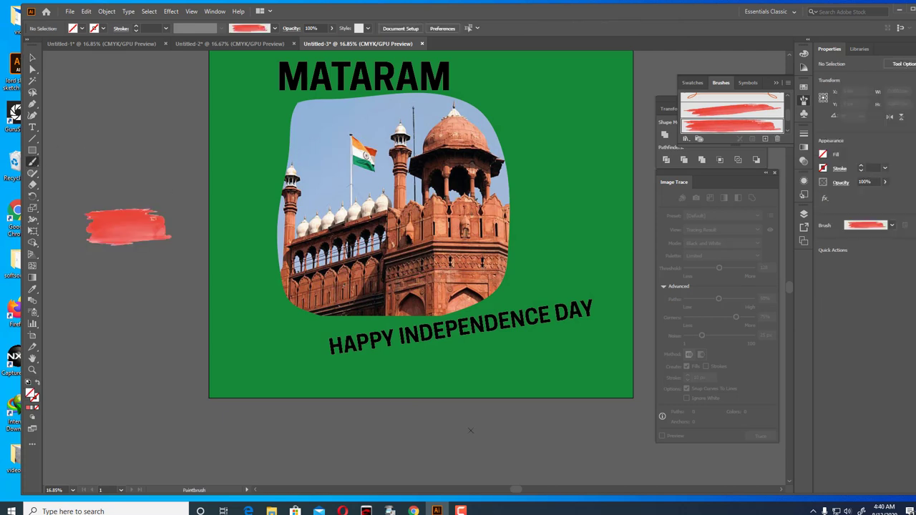
left_click_drag(335, 350, 418, 332)
left_click_drag(594, 303, 600, 302)
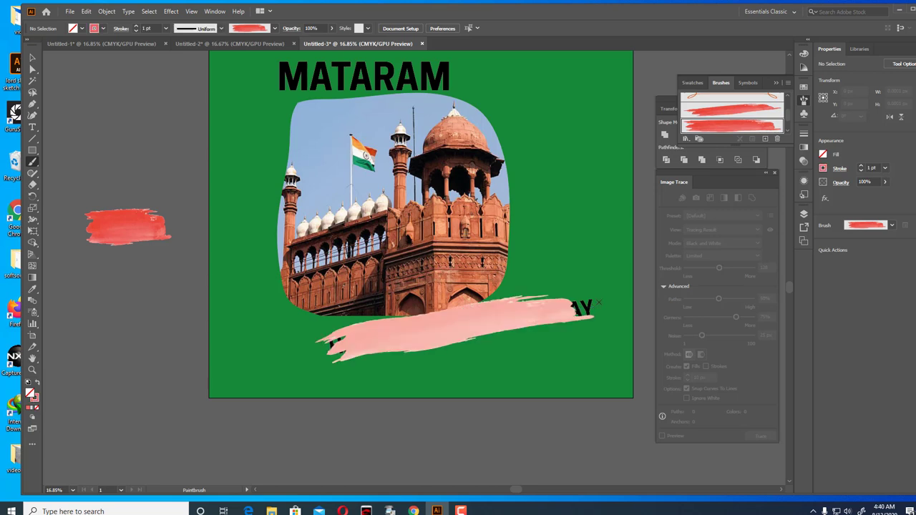
- Enlarge the pink stroke to about 2888 × 551 px and reposition it over the end of the HAPPY INDEPENDENCE DAY line
left_click(32, 57)
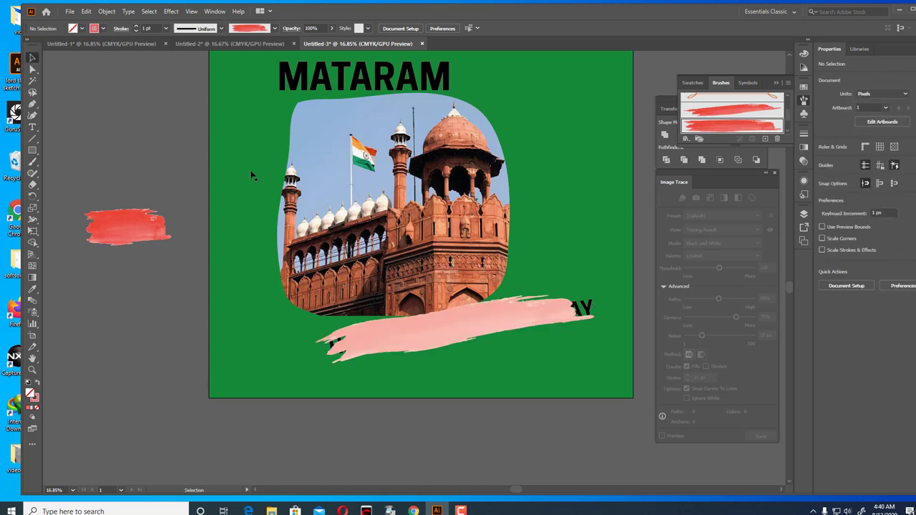
left_click(456, 324)
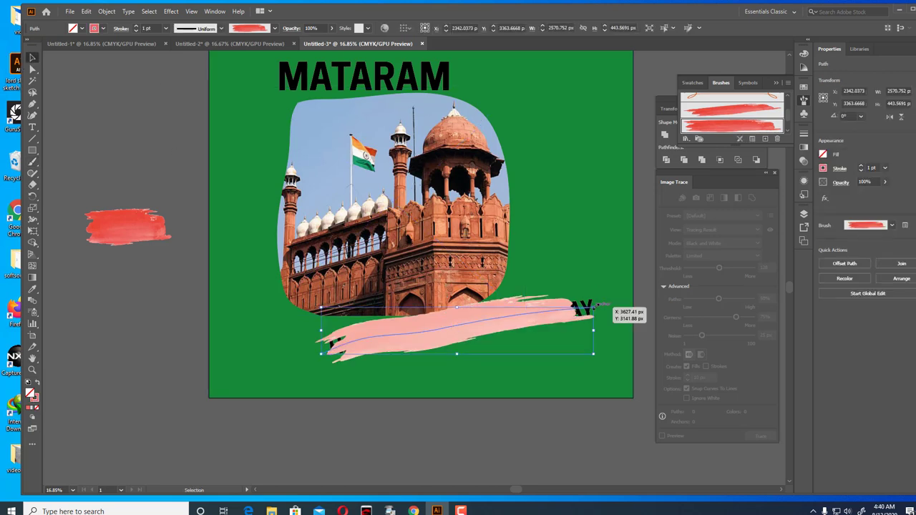
left_click_drag(593, 308, 627, 296)
left_click_drag(531, 315, 533, 322)
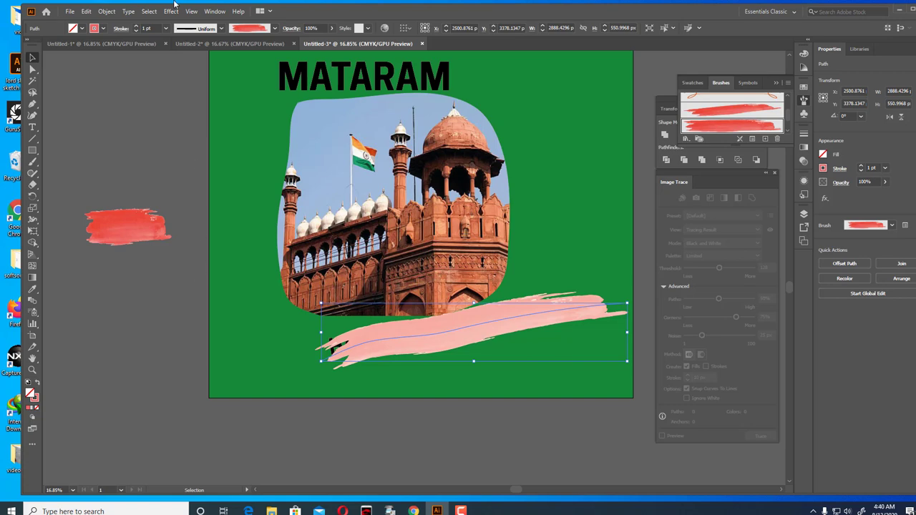
- Expand the appearance of the pink stroke and extend it past the start of the text to about 3125 × 756 px
left_click(106, 11)
left_click(148, 136)
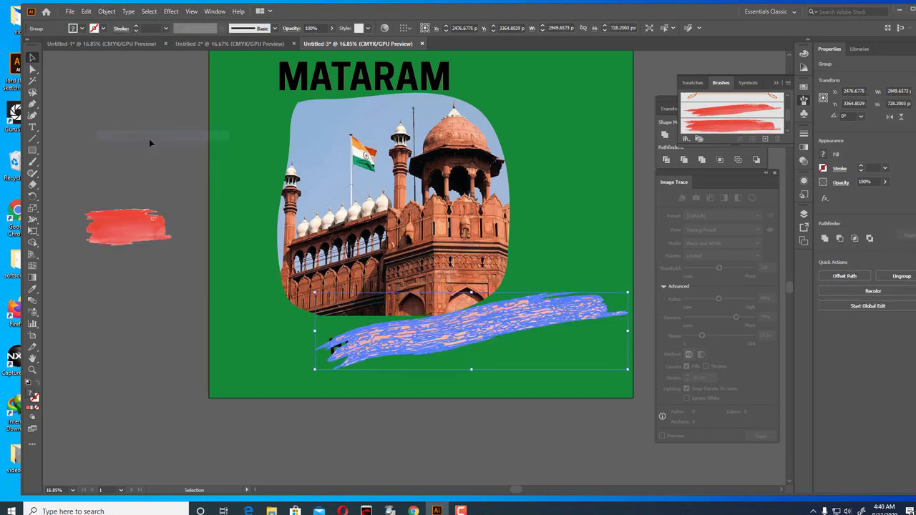
left_click_drag(313, 371, 297, 373)
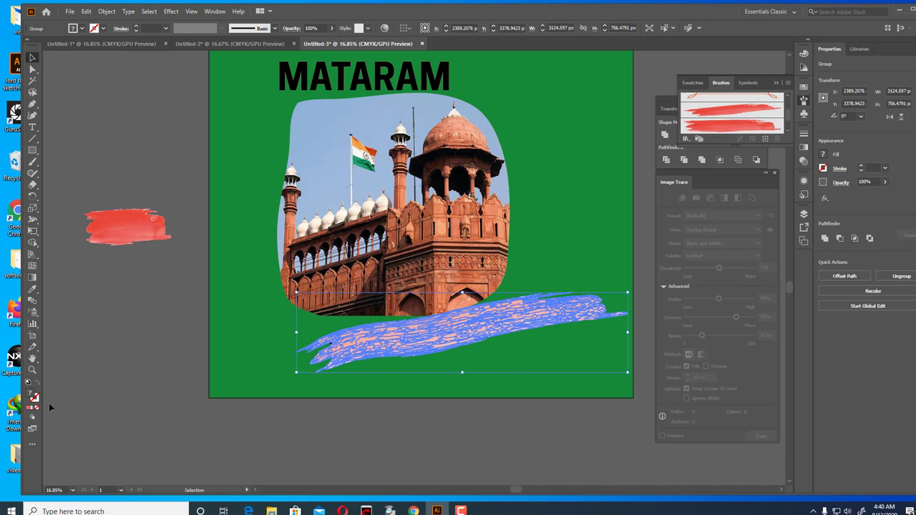
- Fill the expanded stroke with pale pink F4DFDF and undo the accidental grey recoloring
left_click(32, 289)
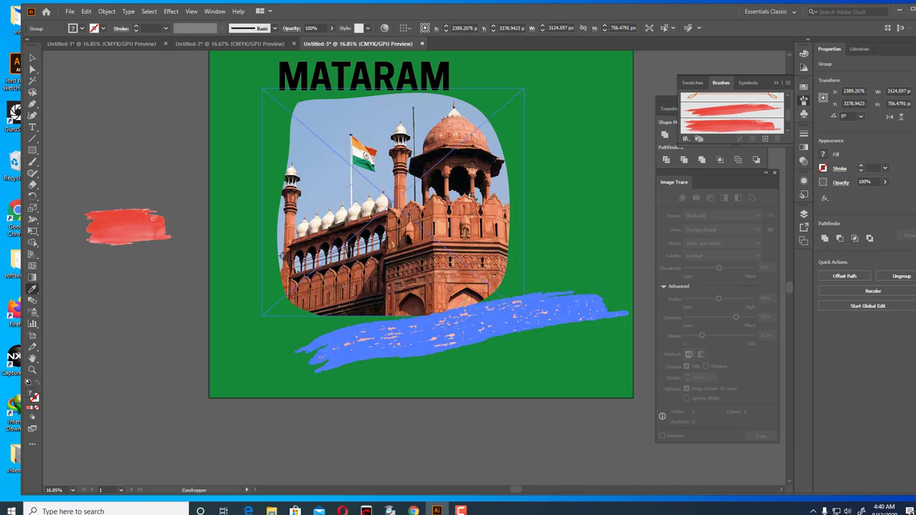
left_click(32, 395)
double_click(32, 395)
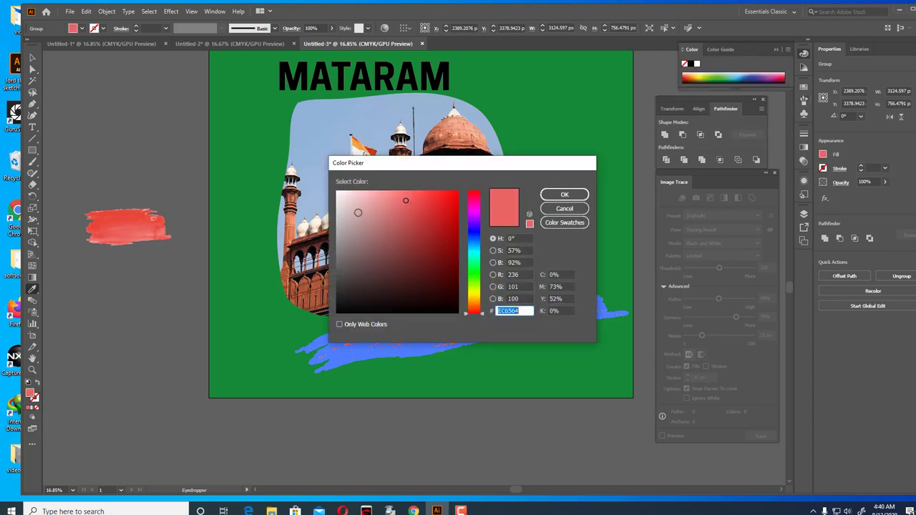
left_click(347, 196)
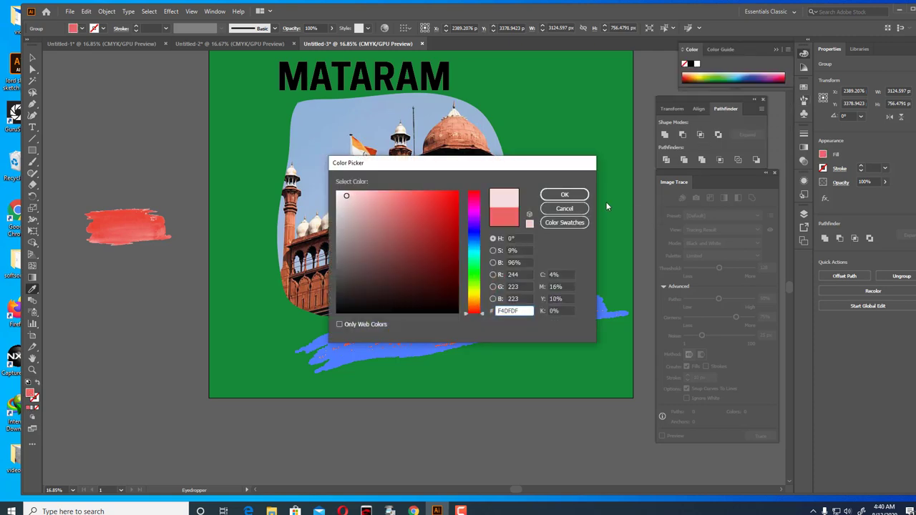
left_click(564, 195)
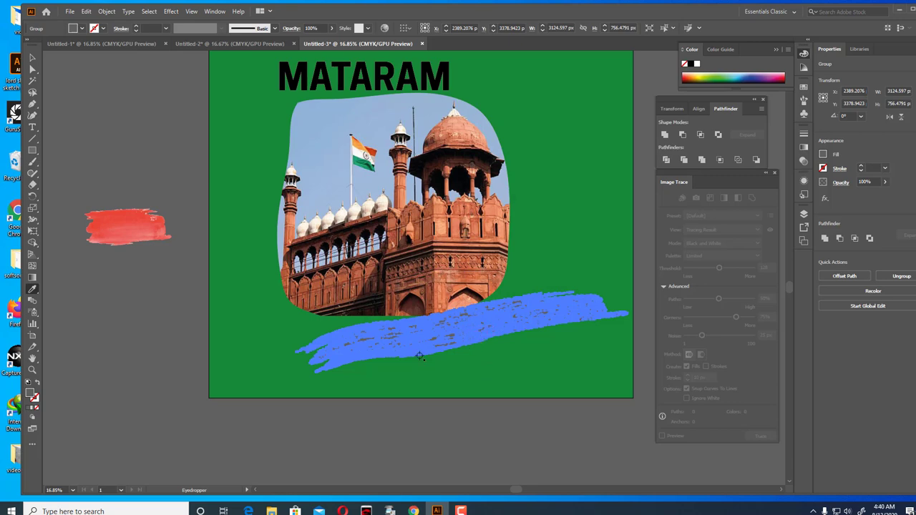
key("ctrl+z")
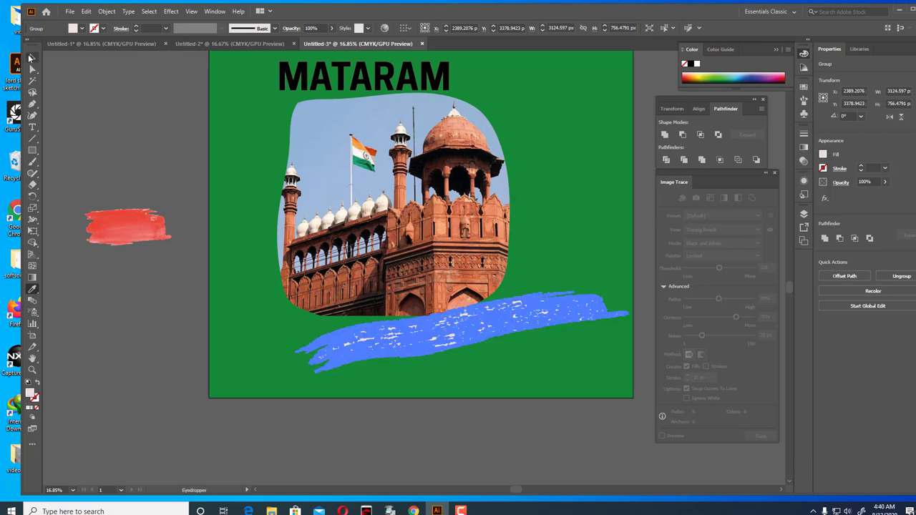
- Send the pale pink stroke to the back, followed by the green background, placing the stroke between the background and the text
left_click(32, 57)
left_click(89, 87)
left_click(487, 334)
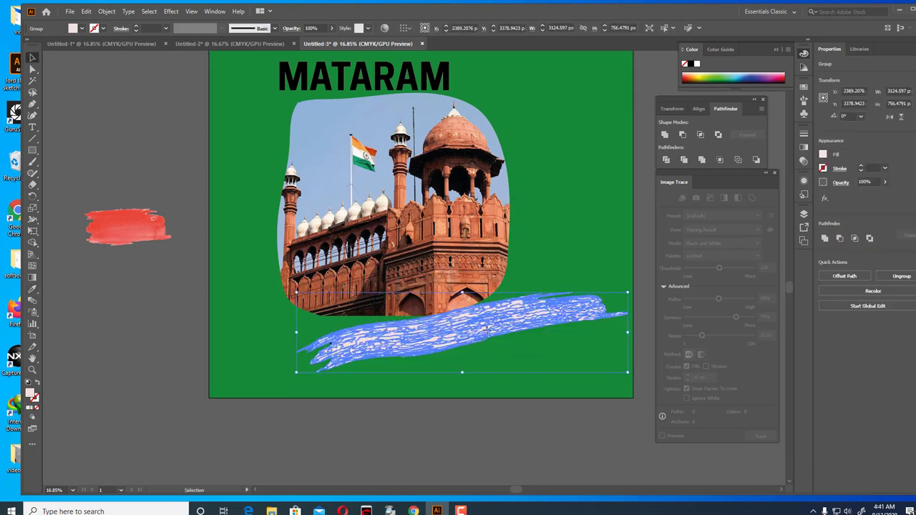
key("ctrl+shift+[")
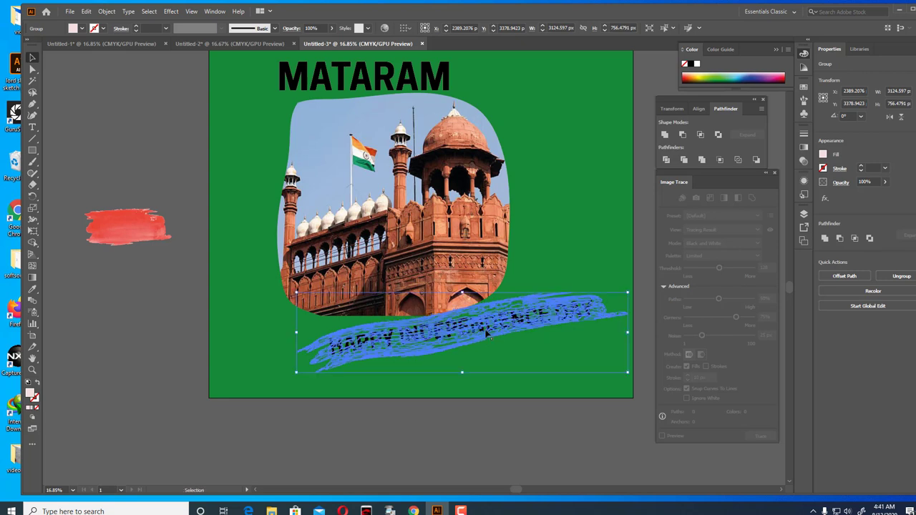
left_click(580, 226)
left_click(580, 226)
key("ctrl+shift+[")
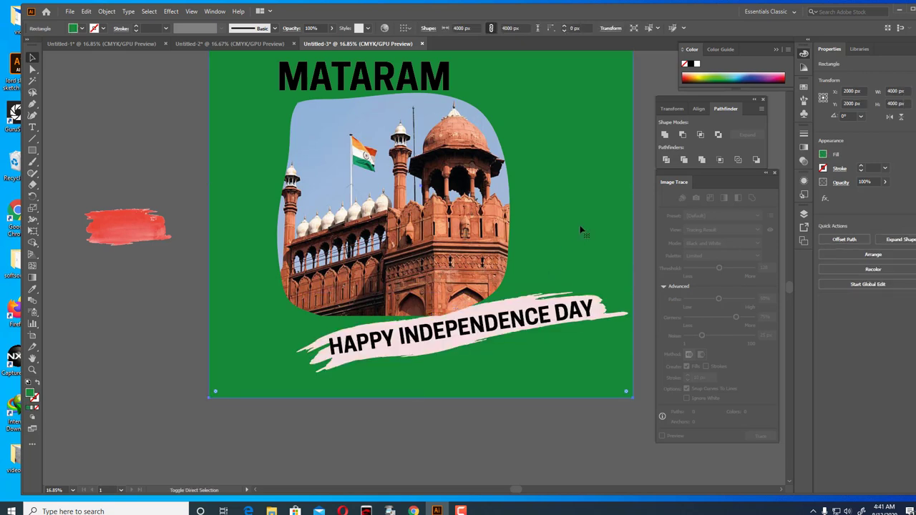
left_click(542, 429)
scroll(541, 422, "up", 3)
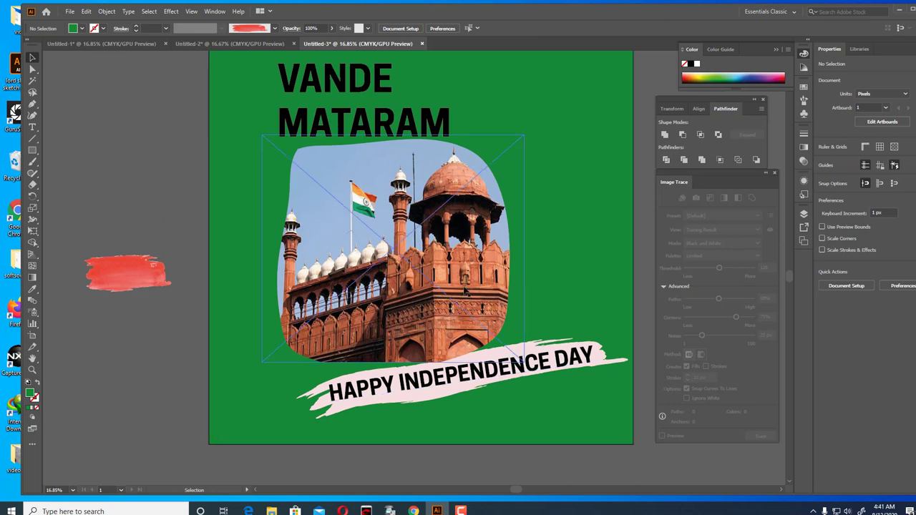
left_click(469, 309)
left_click(95, 345)
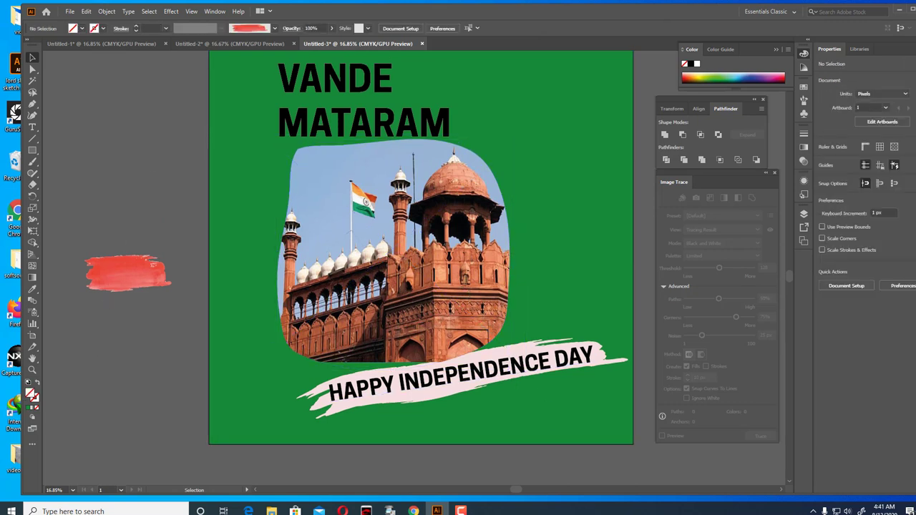
left_click_drag(130, 293, 141, 286)
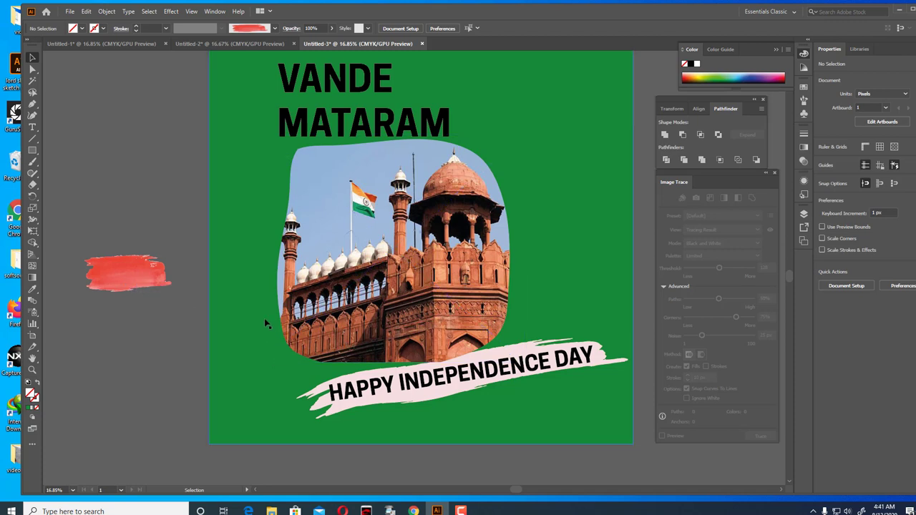
- Set the default fill color to orange DD6F14 with nothing selected
double_click(31, 394)
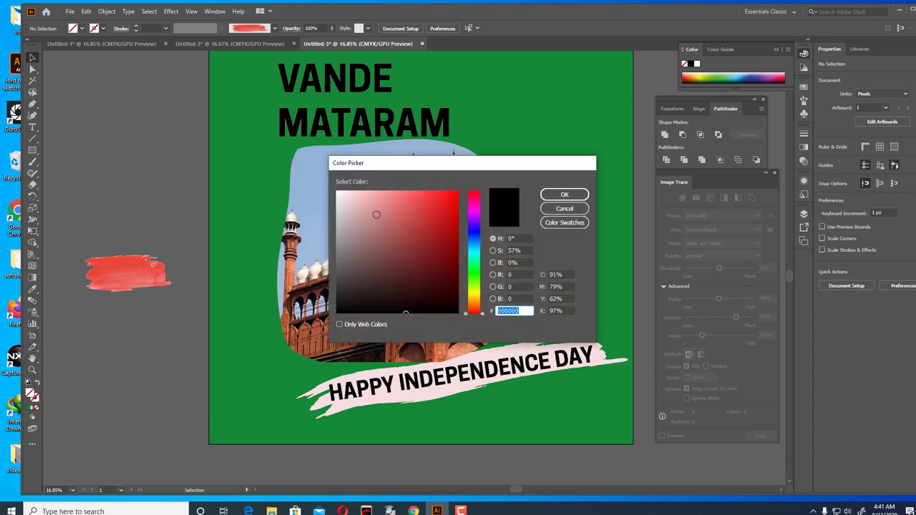
mouse_move(483, 315)
left_mouse_down()
mouse_move(483, 294)
mouse_move(483, 304)
left_mouse_up()
left_click(454, 235)
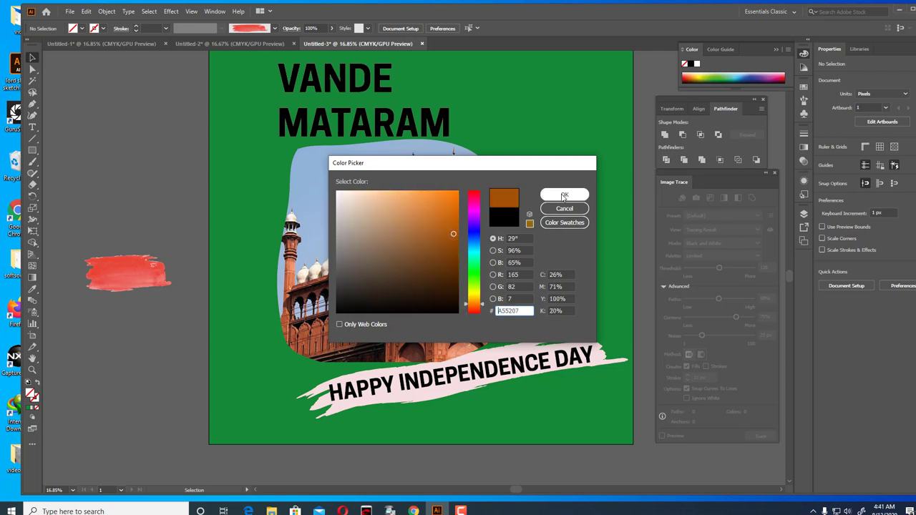
left_click(565, 194)
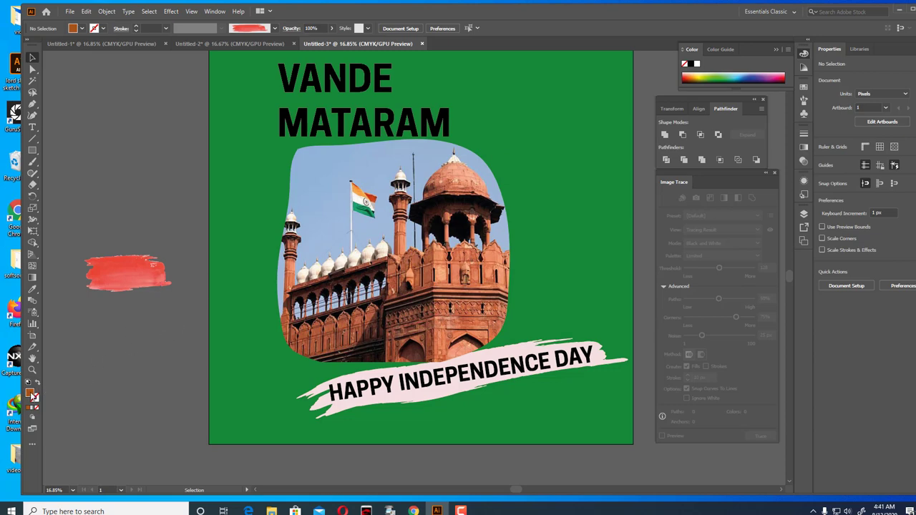
double_click(33, 396)
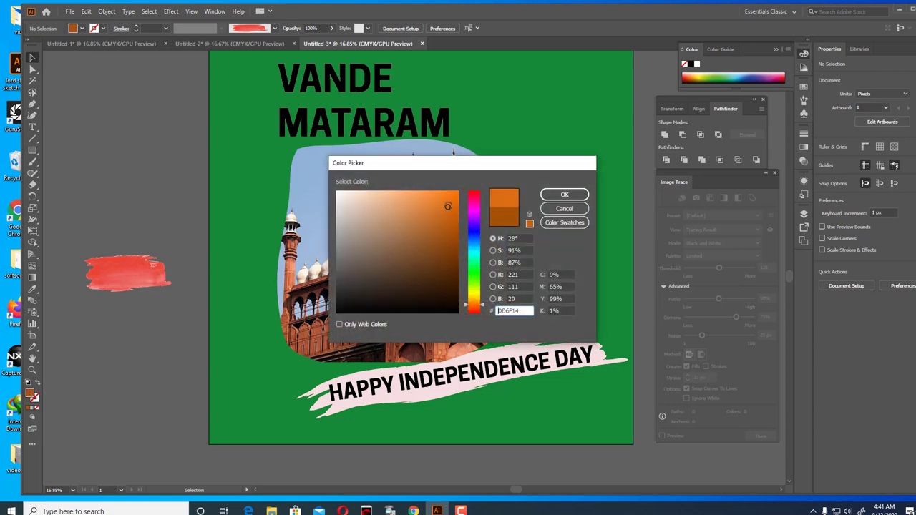
left_click(559, 197)
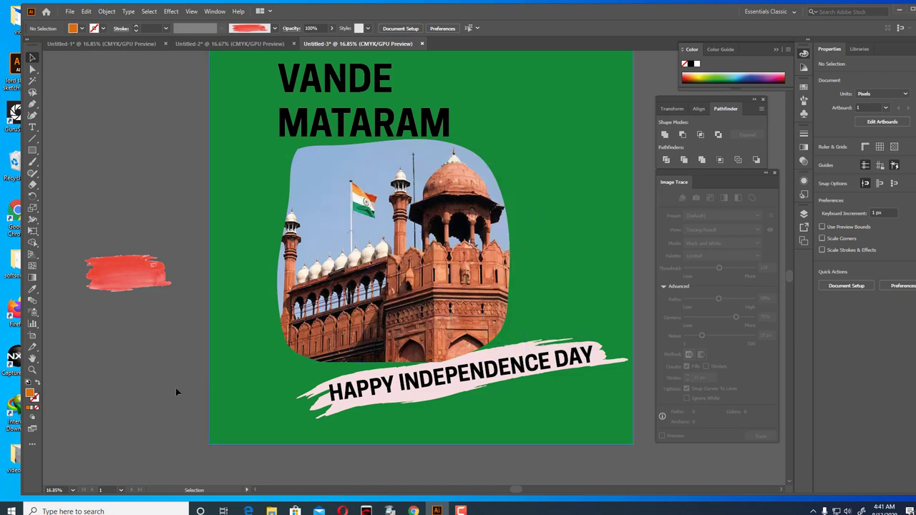
- Paint two curved strokes with the art brush in the orange color over the artboard's lower-left edge beside the picture
left_click(33, 163)
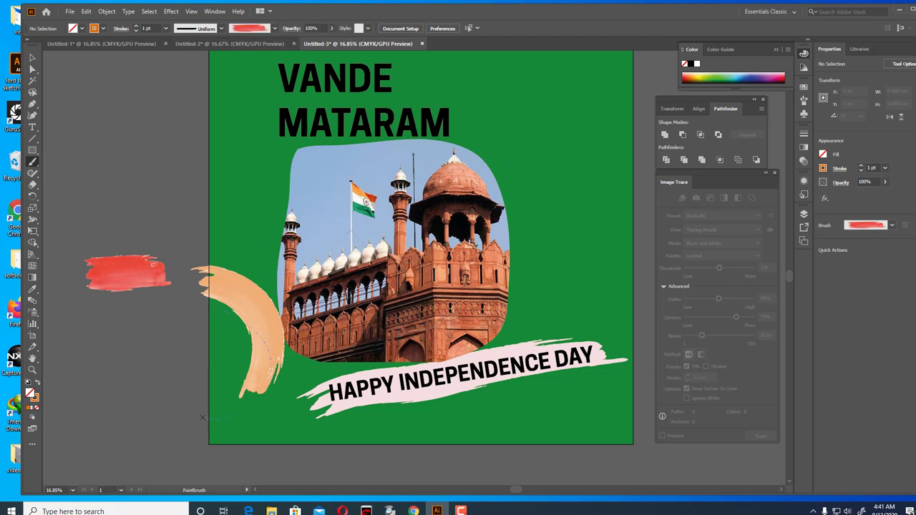
left_click_drag(203, 417, 201, 417)
left_click_drag(206, 339, 212, 421)
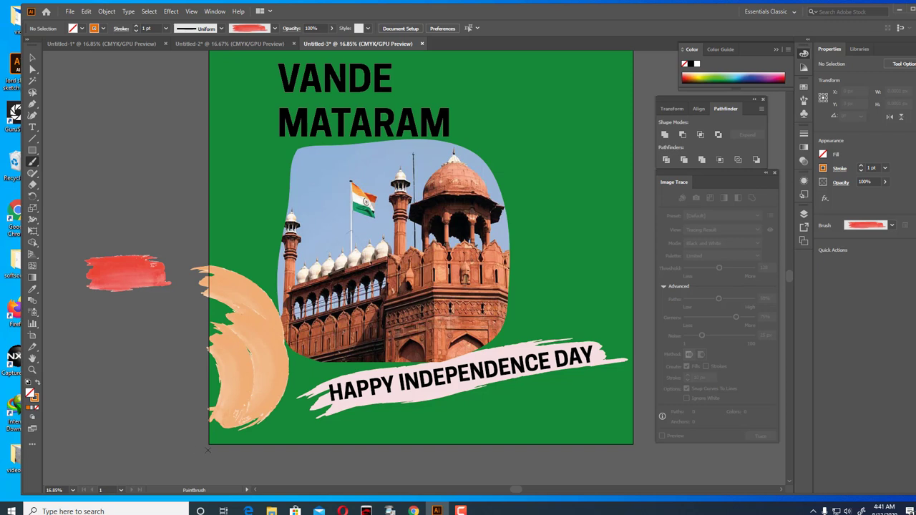
left_click(32, 58)
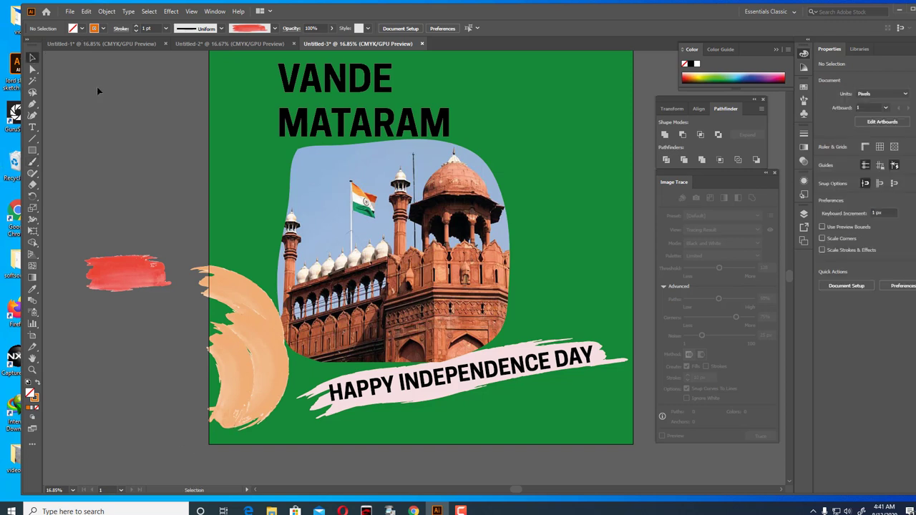
left_click(323, 173)
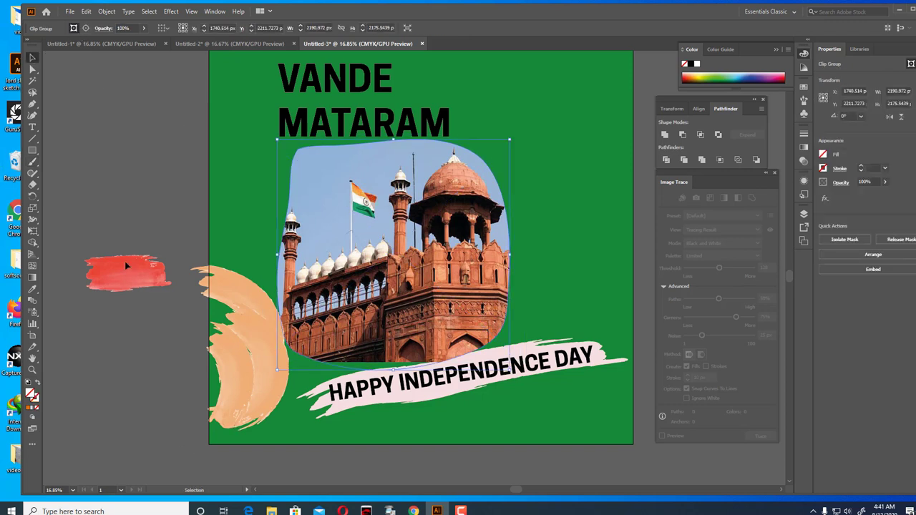
left_click(32, 289)
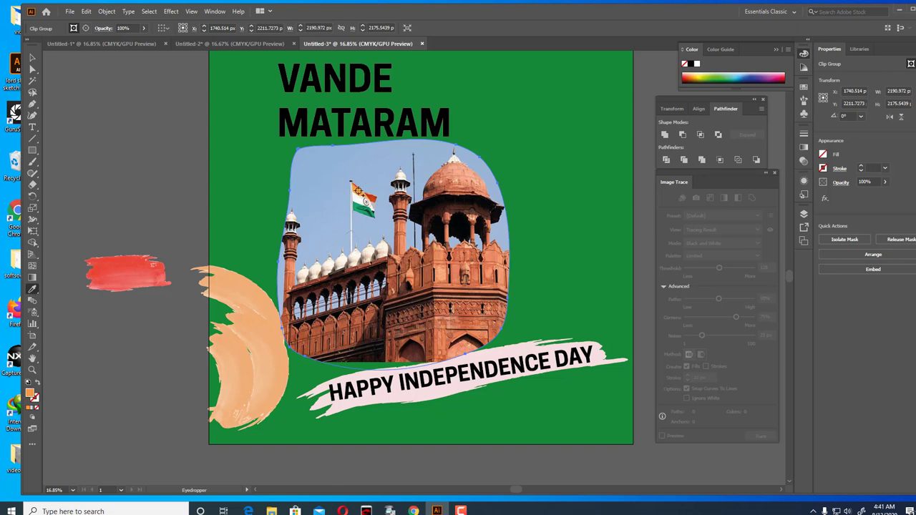
left_click(401, 208)
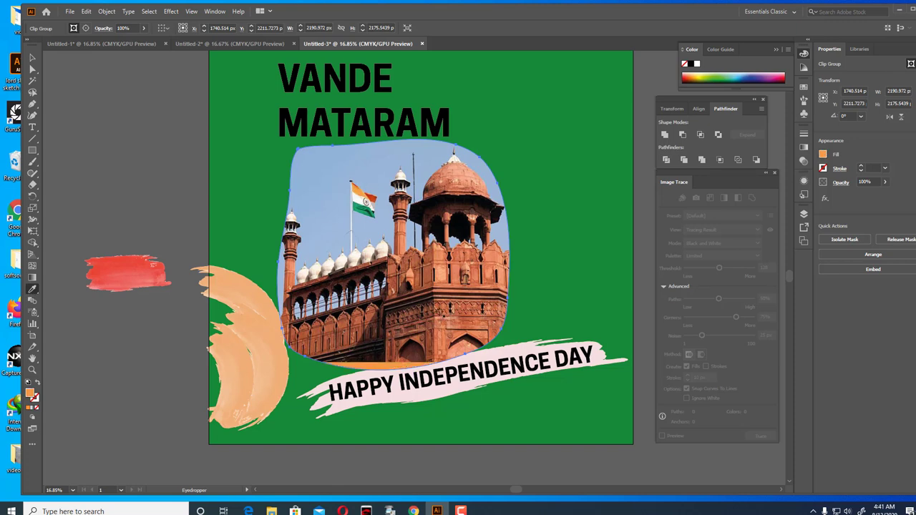
key("ctrl+z")
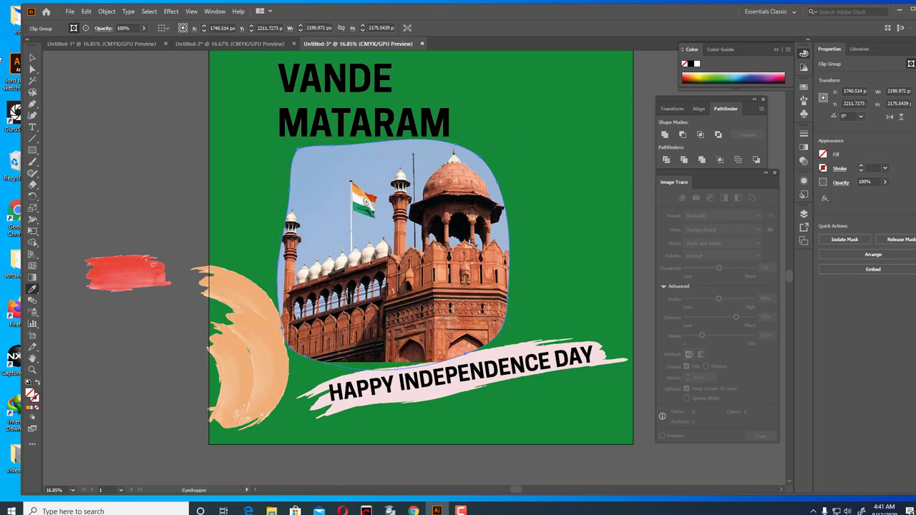
- Release the clipping mask from the Red Fort photo and deselect everything
left_click(33, 57)
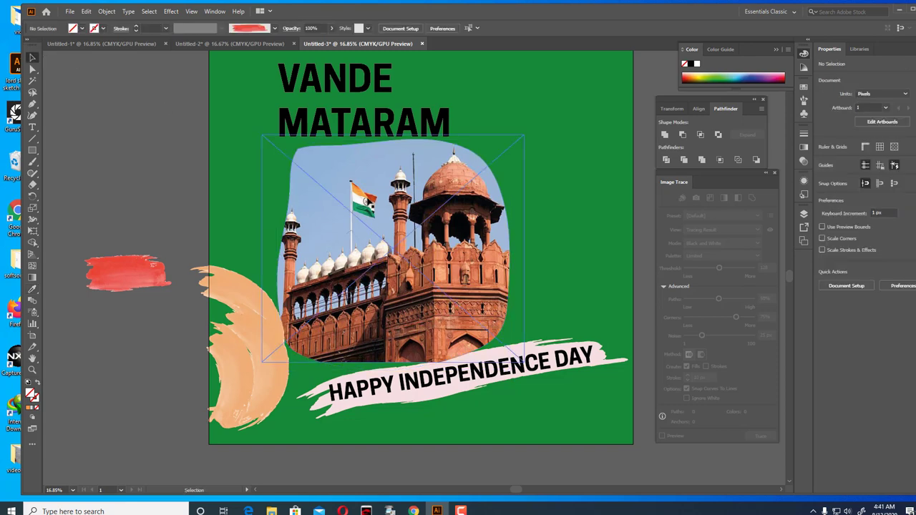
right_click(367, 202)
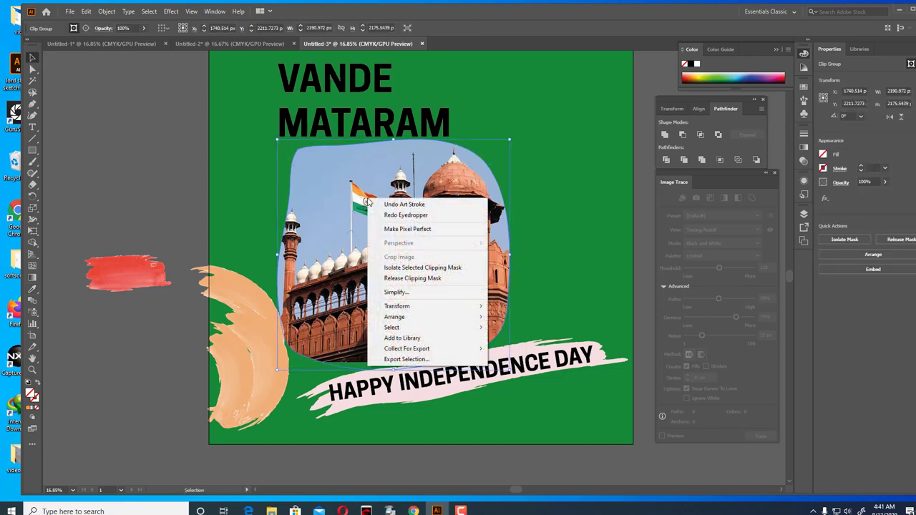
left_click(411, 278)
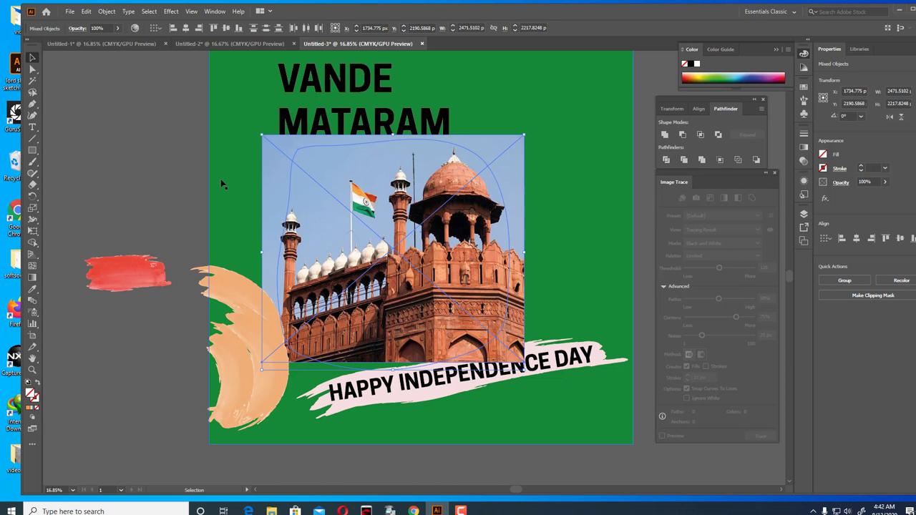
left_click(141, 145)
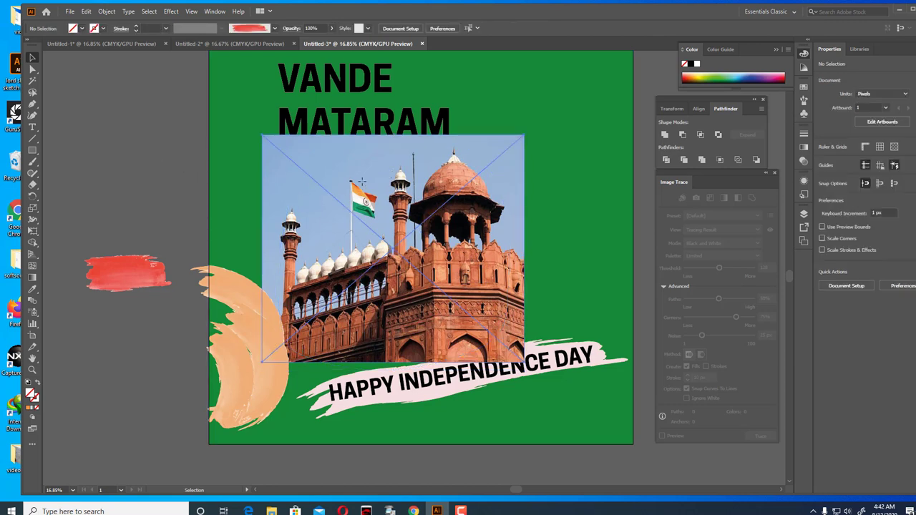
left_click(575, 185)
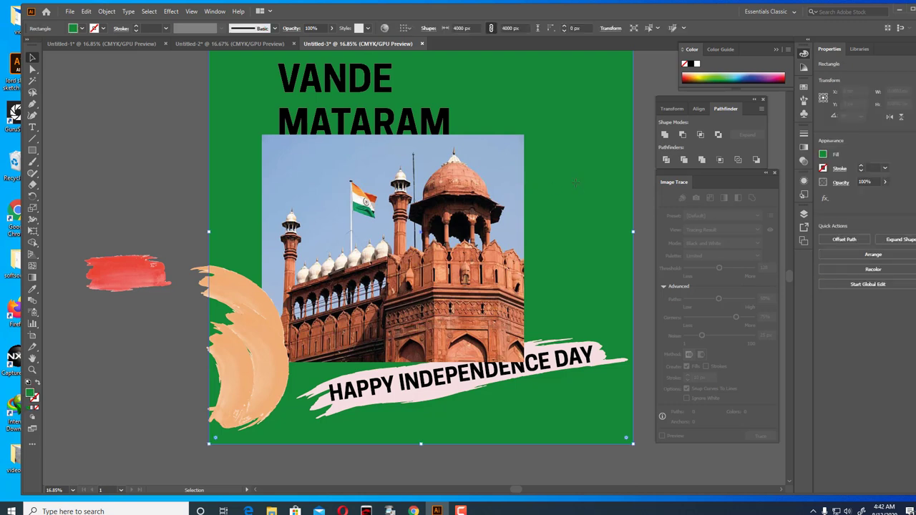
left_click(636, 172)
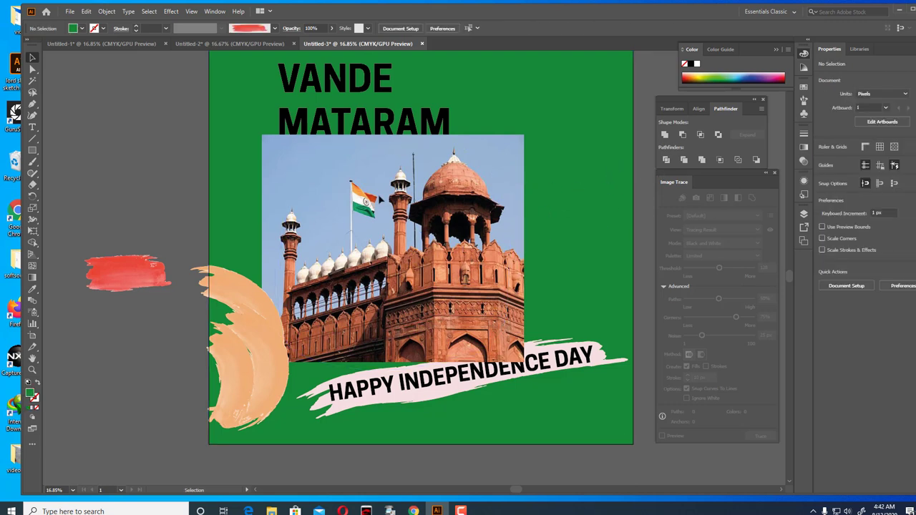
- Sample the flag's saffron color and draw a swatch rectangle about 400 x 159 px in it on the pasteboard beside the artboard
left_click(32, 288)
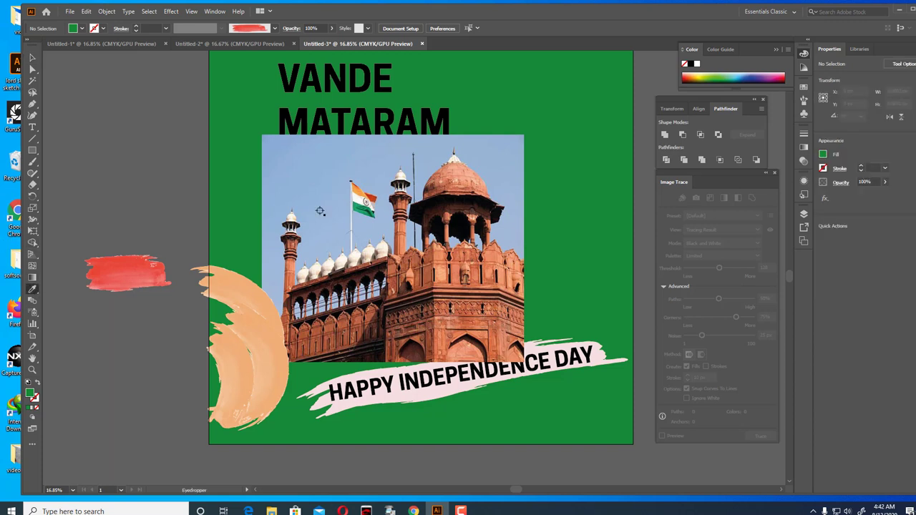
left_click(358, 195)
left_click_drag(32, 150, 121, 165)
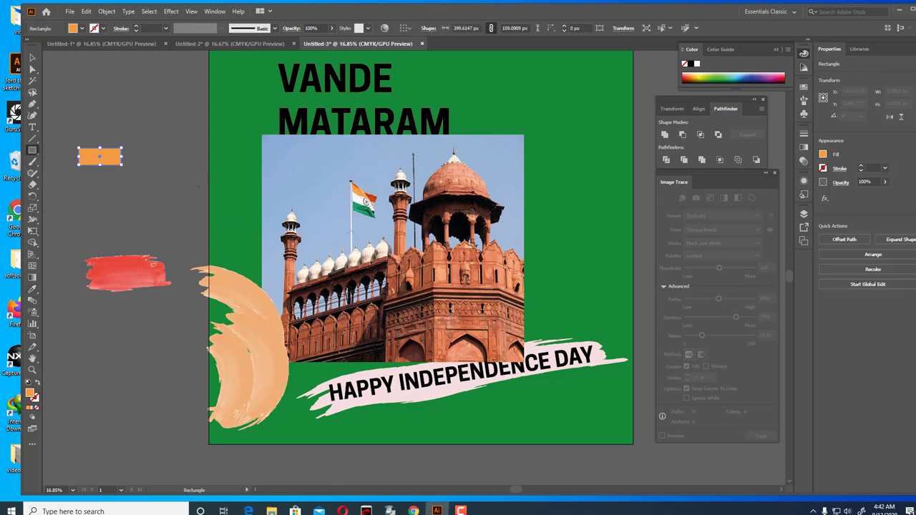
left_click(32, 58)
left_click(94, 81)
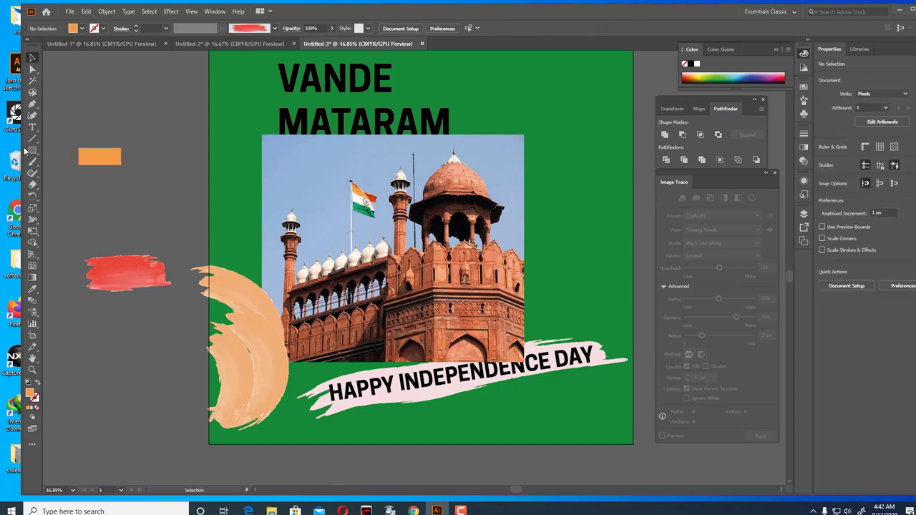
- Draw a second swatch rectangle about 314 x 150 px below the orange one and fill it with the flag's green
left_click_drag(31, 151, 61, 153)
left_click_drag(84, 181, 119, 195)
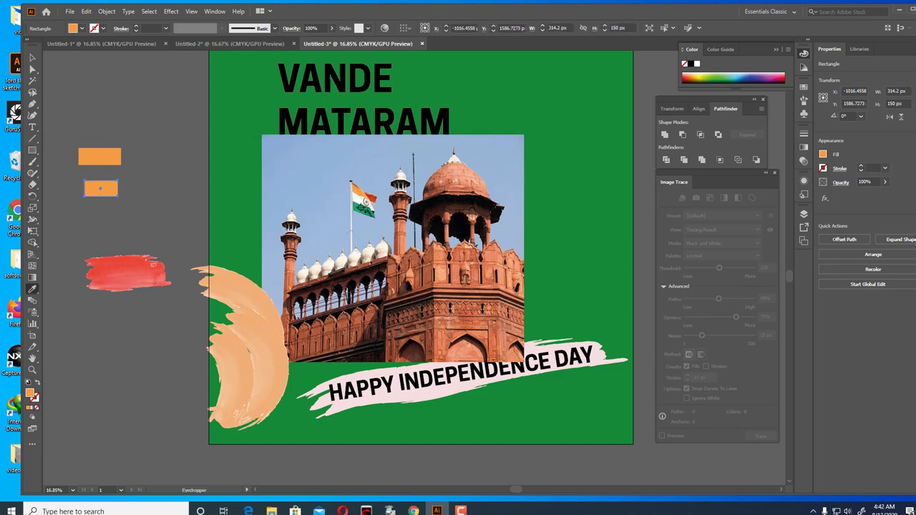
key("i")
left_click(364, 207)
left_click(33, 57)
left_click(190, 109)
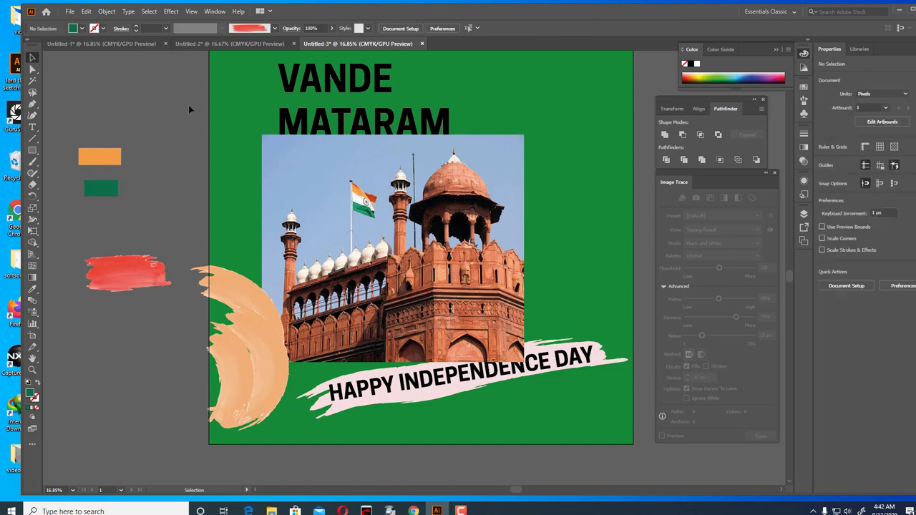
- Recolor the background rectangle with the dark green sampled from the green swatch
key("a")
key("ctrl+a")
left_click(252, 117)
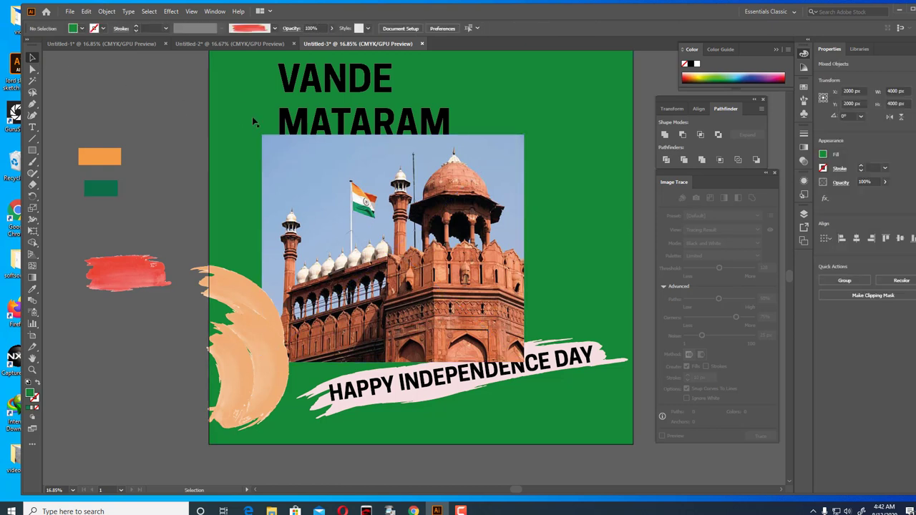
left_click(32, 289)
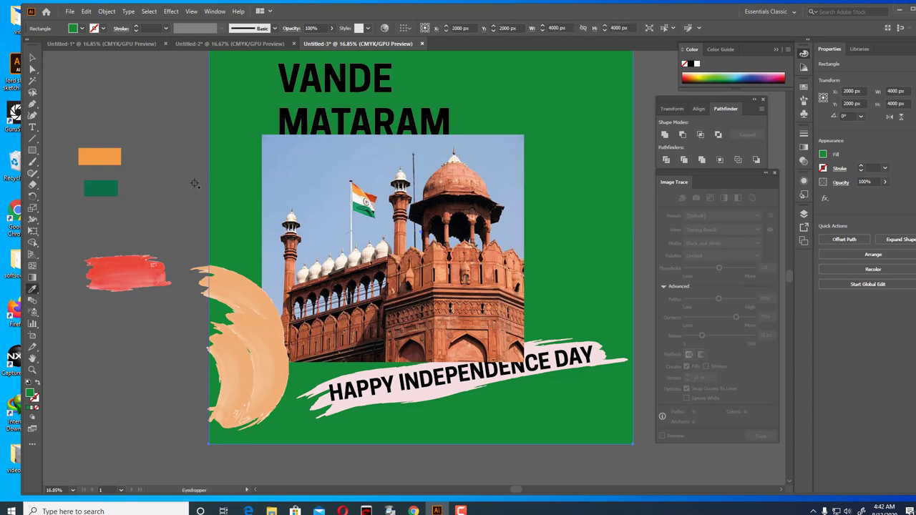
left_click(107, 187)
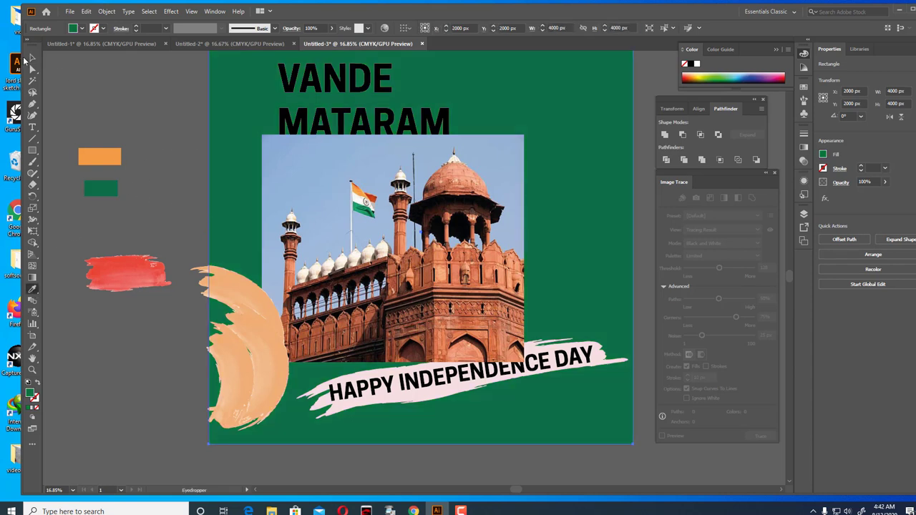
left_click(32, 57)
left_click(118, 84)
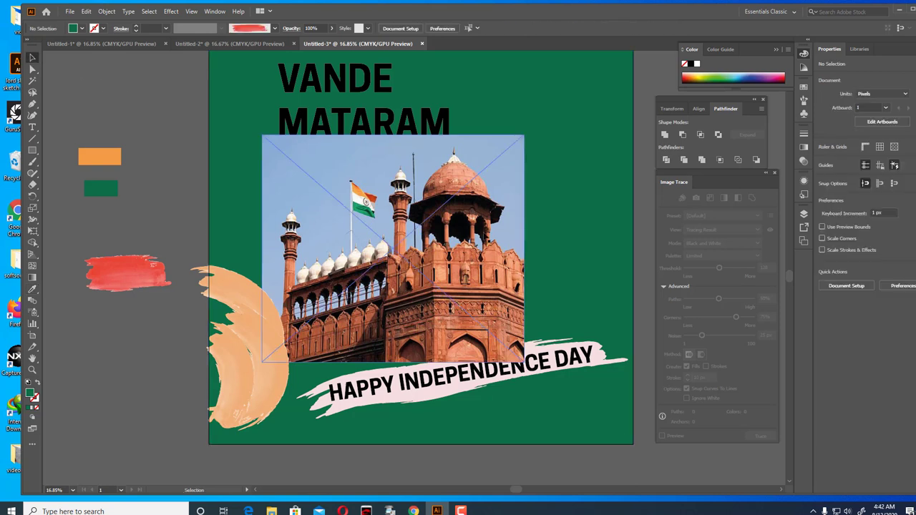
- Clip the Red Fort photo again with the rounded freeform path using a clipping mask
left_click(485, 170)
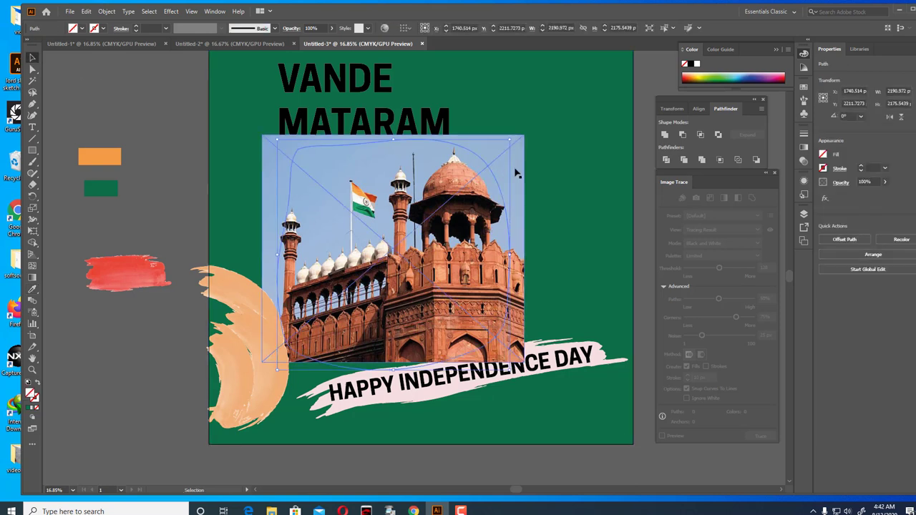
left_click(514, 174, "shift")
right_click(494, 174)
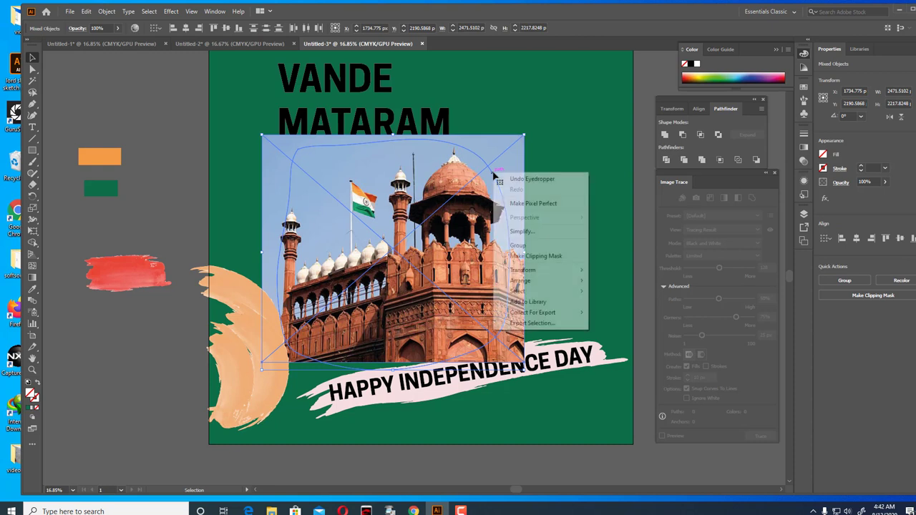
left_click(536, 256)
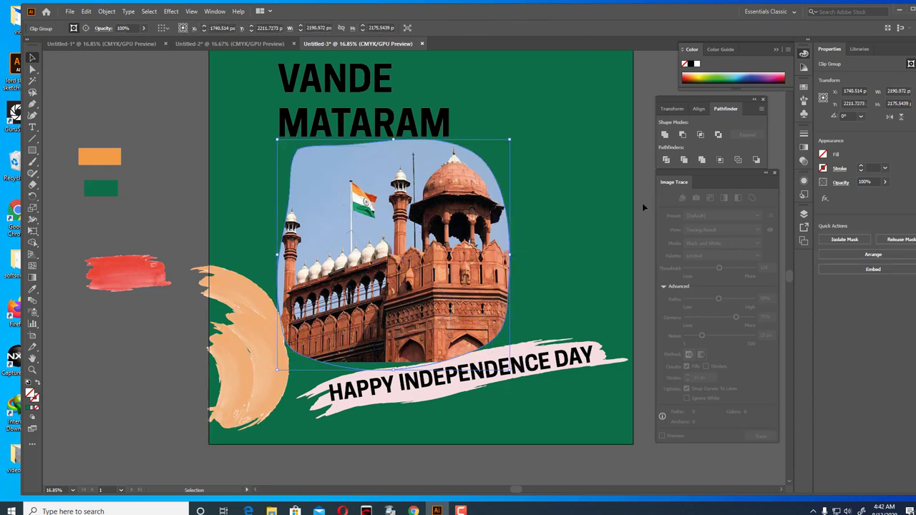
left_click(642, 202)
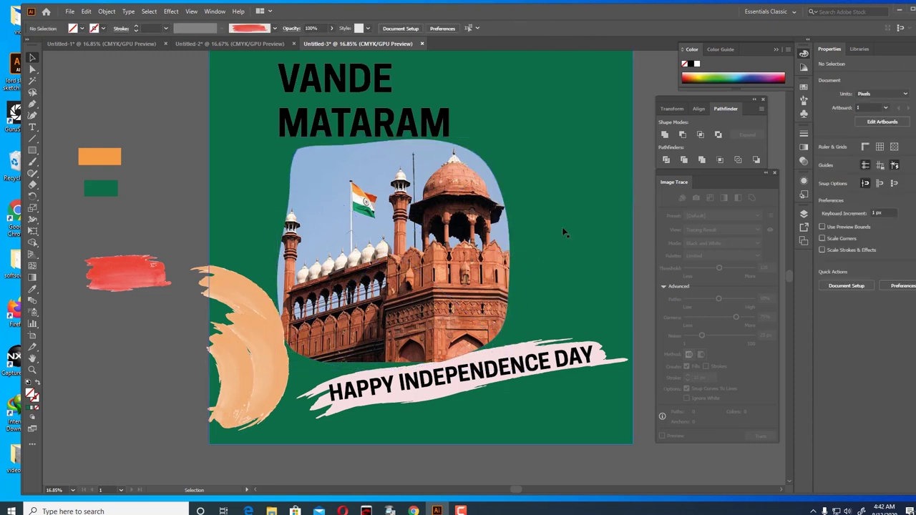
- Delete all the curved orange brush strokes beside the picture
left_click(244, 338)
key("Delete")
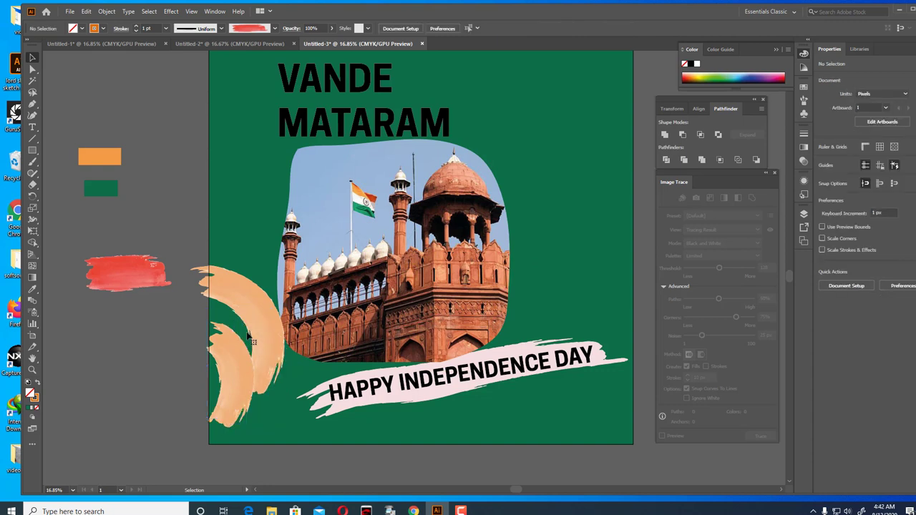
left_click(234, 355)
key("Delete")
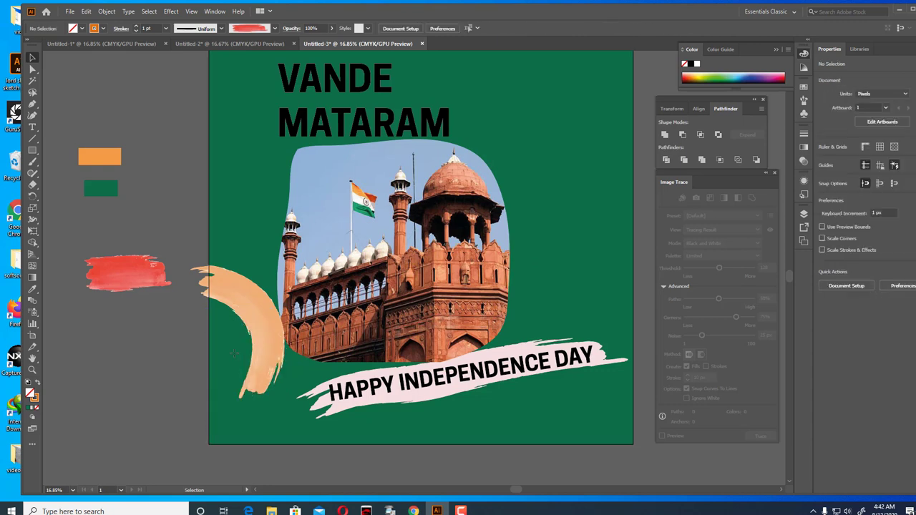
left_click(261, 335)
key("Delete")
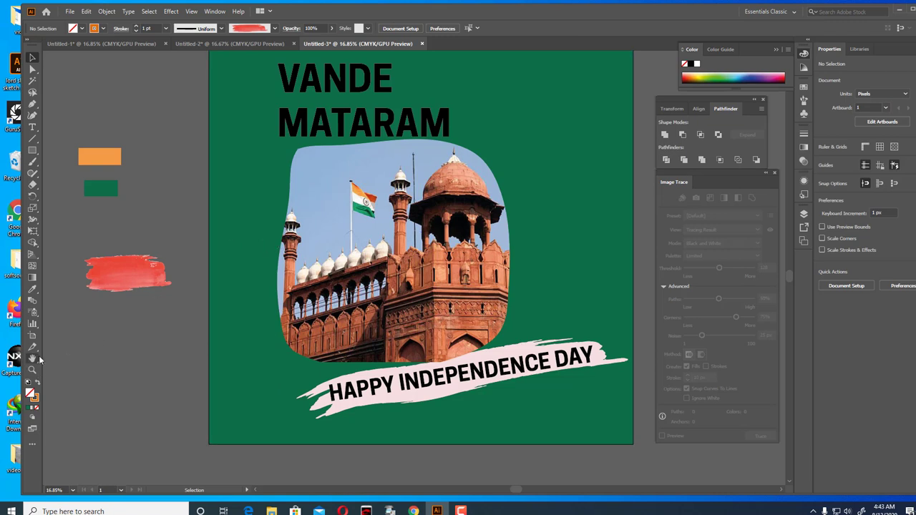
- Sample the orange swatch with nothing selected and activate the Paintbrush tool
left_click(31, 289)
left_click(103, 151)
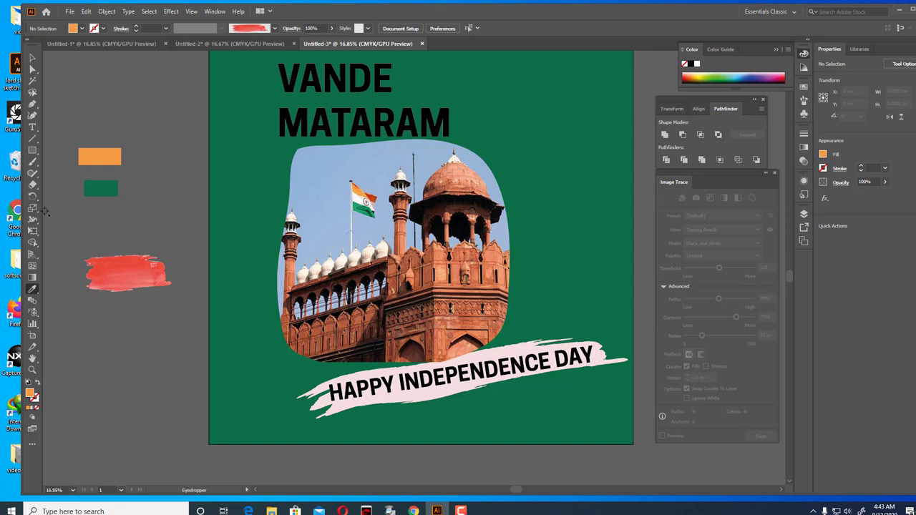
left_click(32, 161)
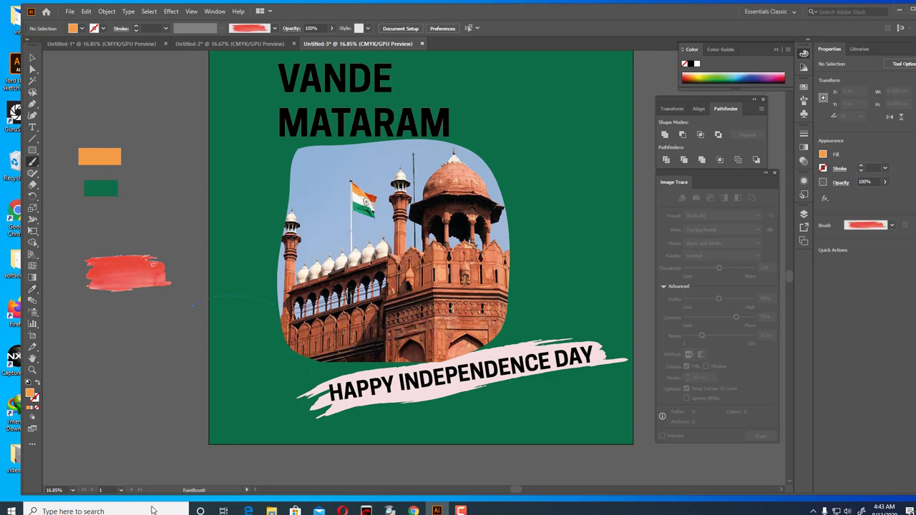
left_click_drag(194, 305, 184, 483)
key("ctrl+z")
left_click_drag(287, 360, 133, 405)
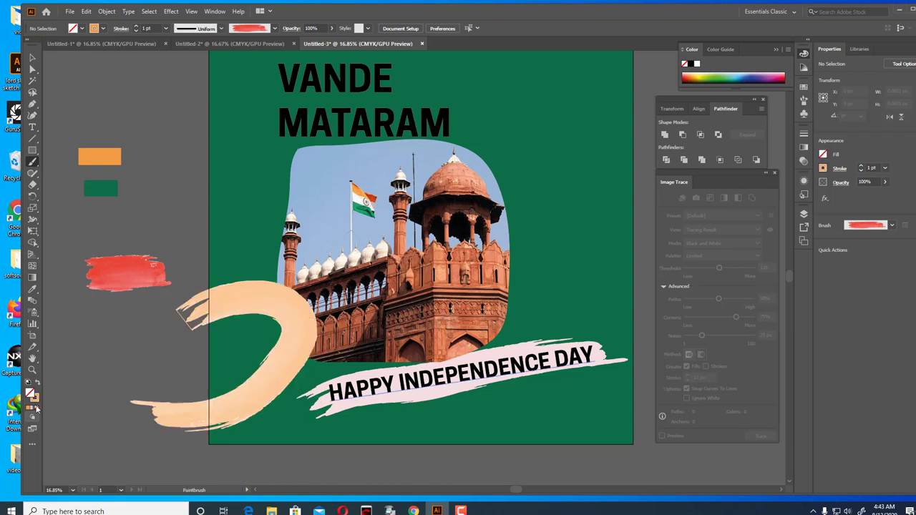
key("ctrl+z")
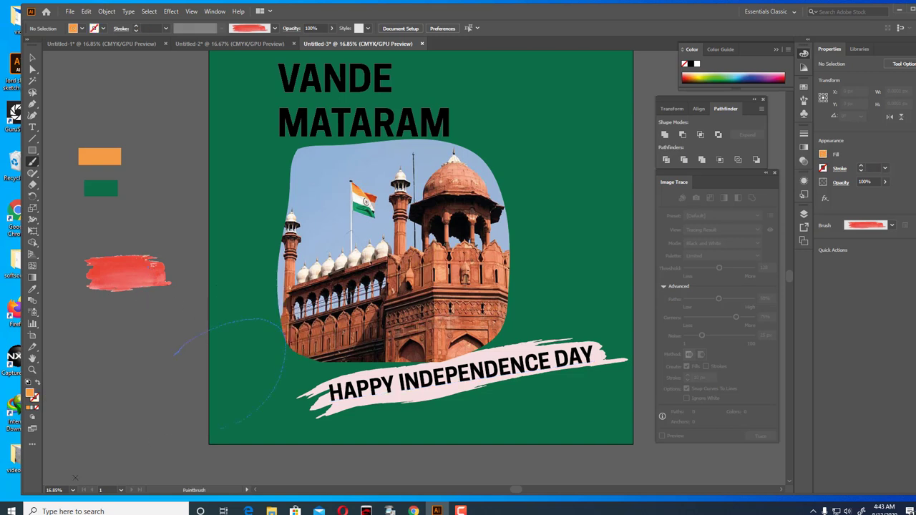
- Paint a large curved orange art-brush stroke over the artboard's lower-left edge and a shorter one filling its inner gap
left_click_drag(74, 478, 83, 453)
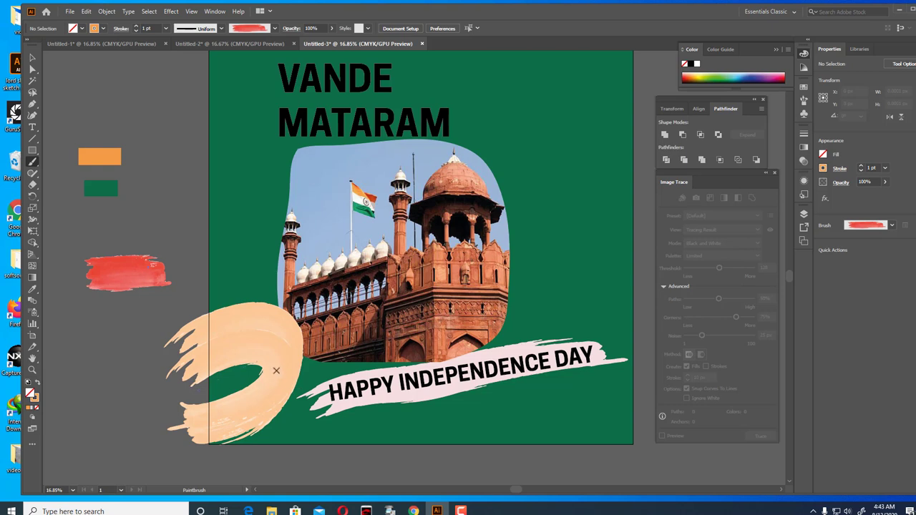
left_click_drag(276, 370, 229, 398)
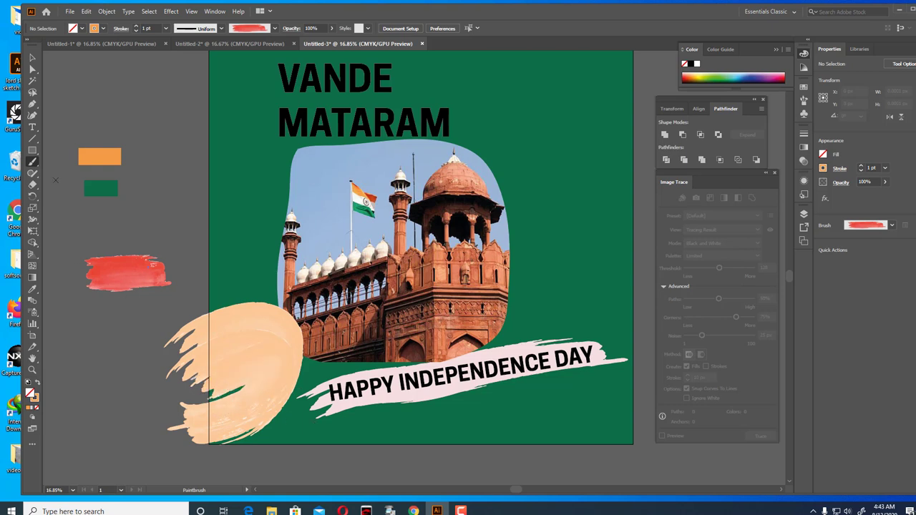
left_click(32, 57)
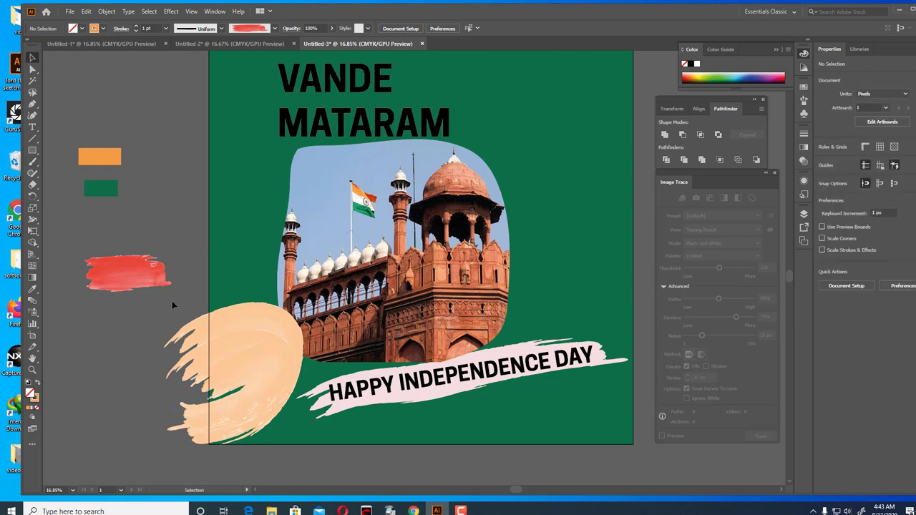
left_click(219, 375)
left_click(215, 457)
key("i")
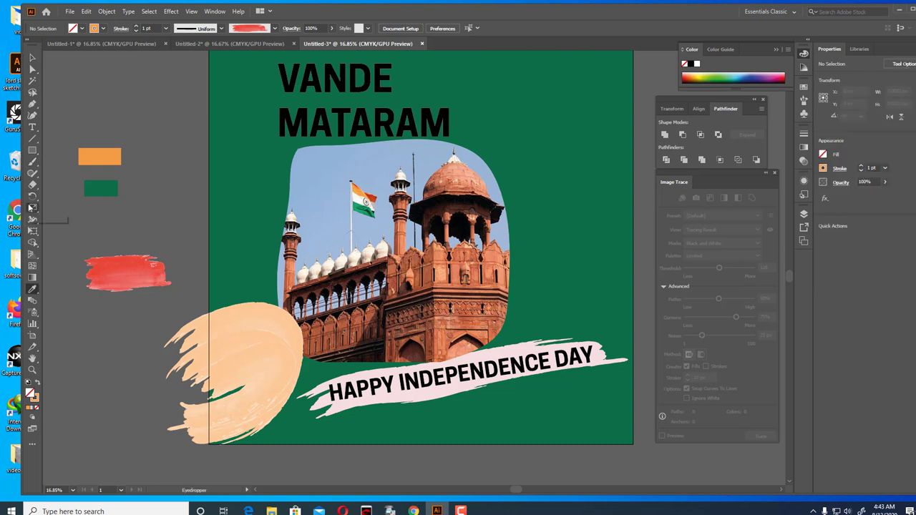
- Sample the green swatch, lighten it to #10A062, and paint a large curved brush stroke plus a smaller inner one near the artboard's upper-right corner
left_click(93, 187)
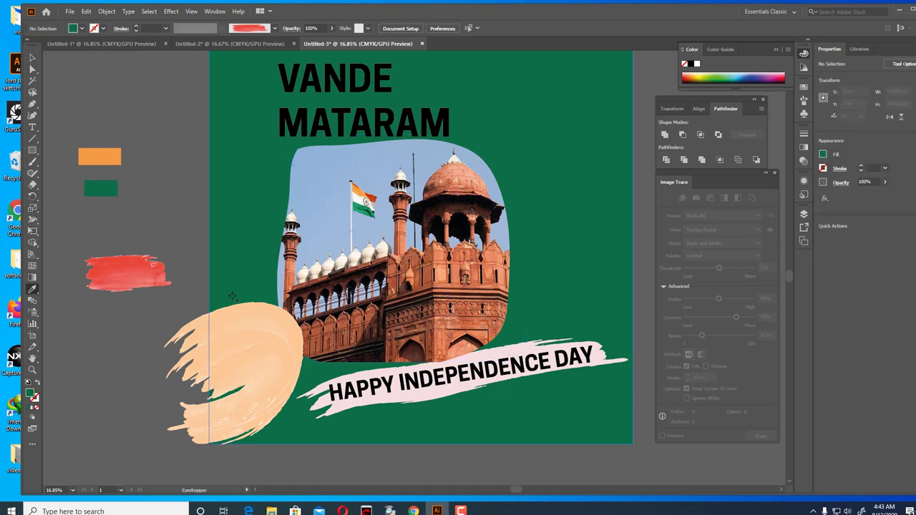
key("b")
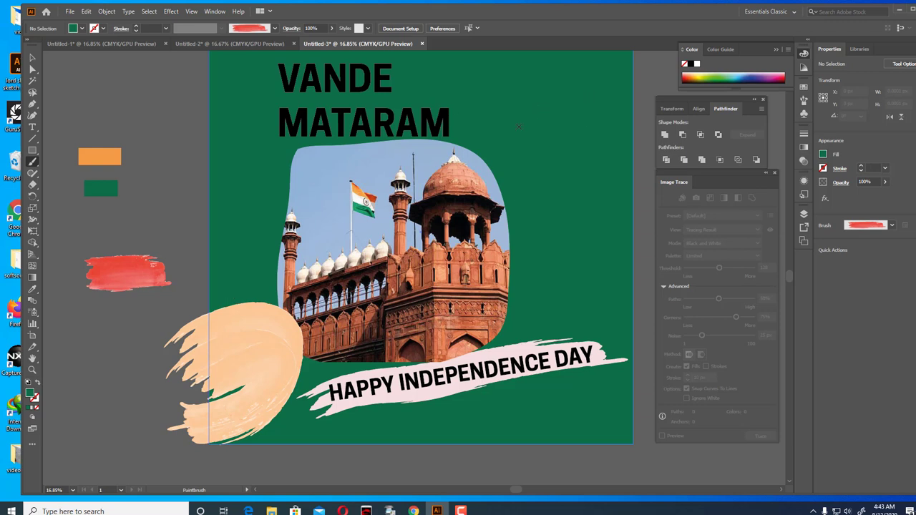
double_click(31, 395)
left_click(446, 236)
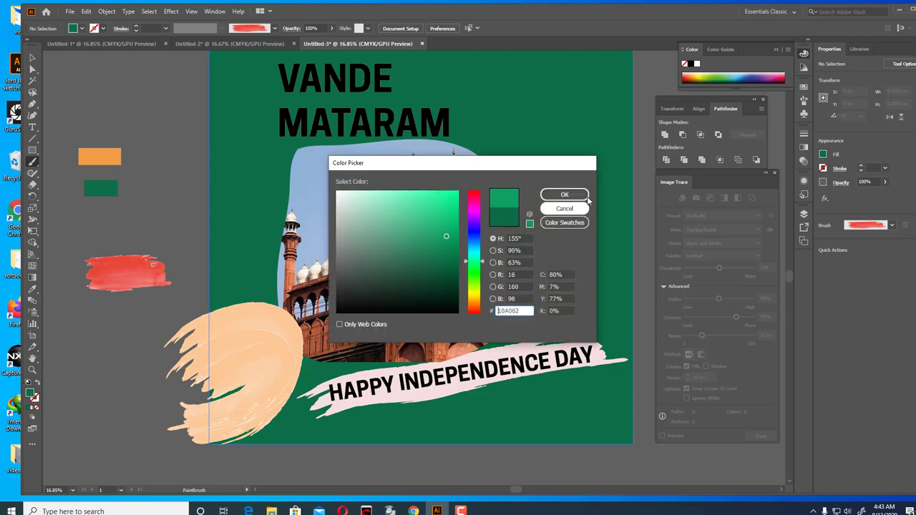
left_click(583, 197)
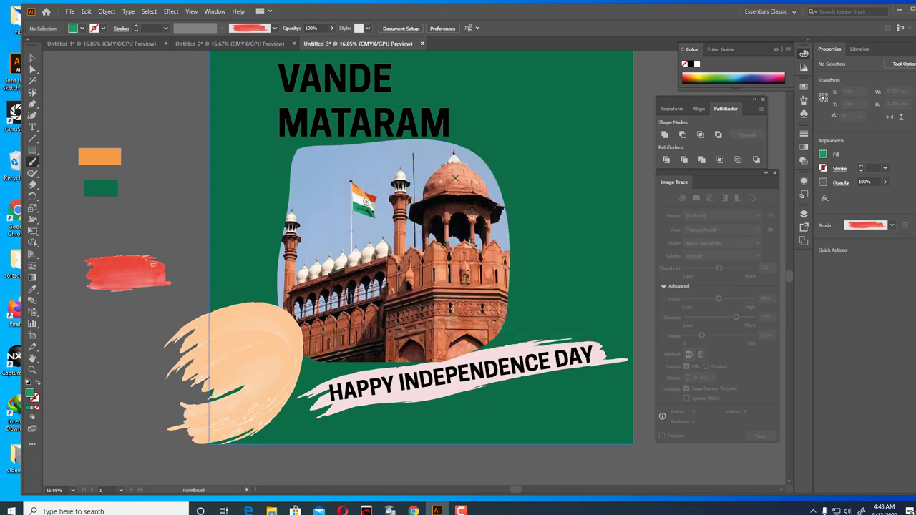
left_click_drag(638, 167, 635, 177)
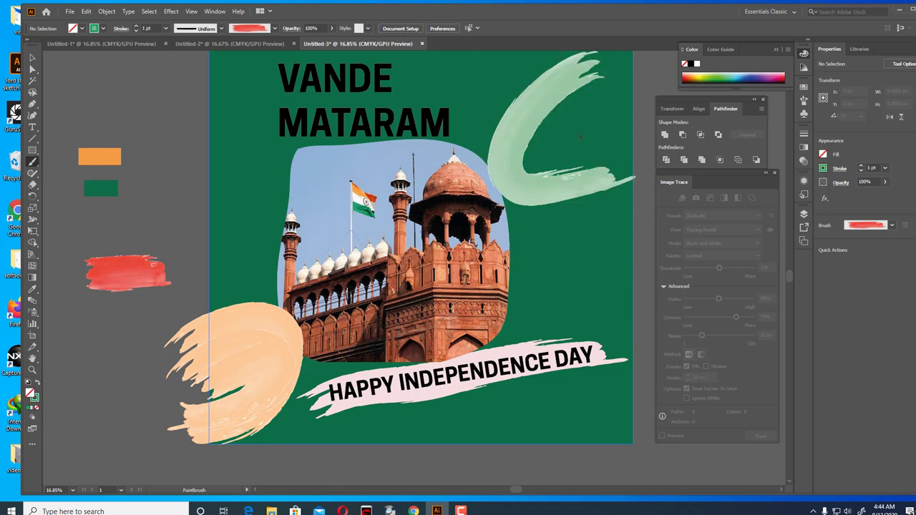
left_click_drag(592, 153, 593, 162)
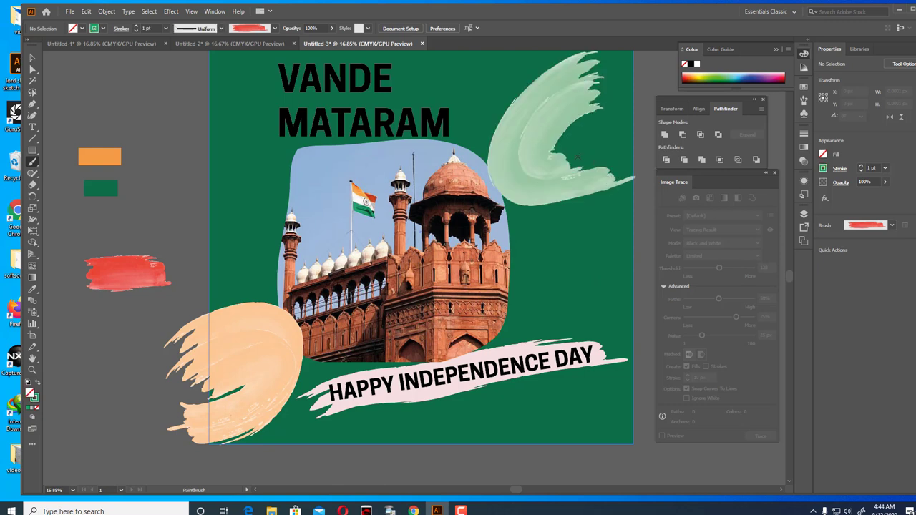
- Delete the orange and green swatches and the red brush sample beside the artboard
scroll(422, 265, "up", 3)
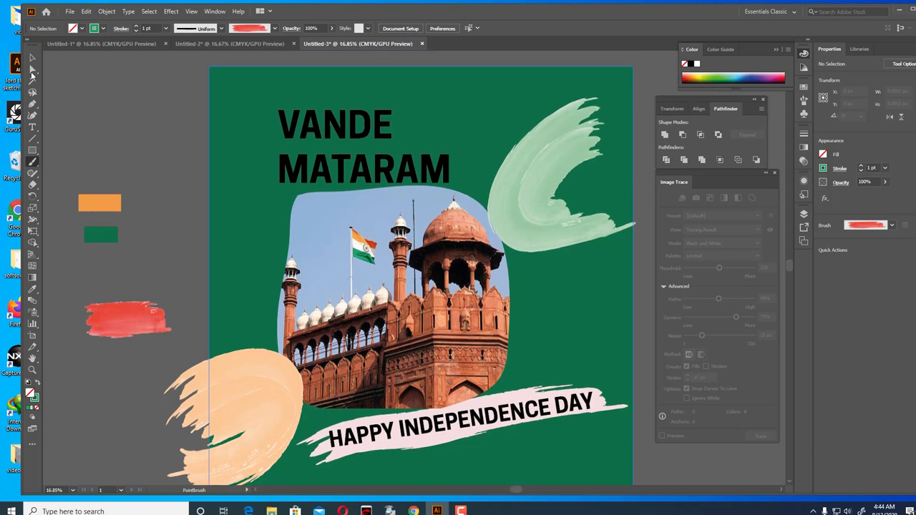
left_click(32, 57)
left_click_drag(108, 329, 152, 368)
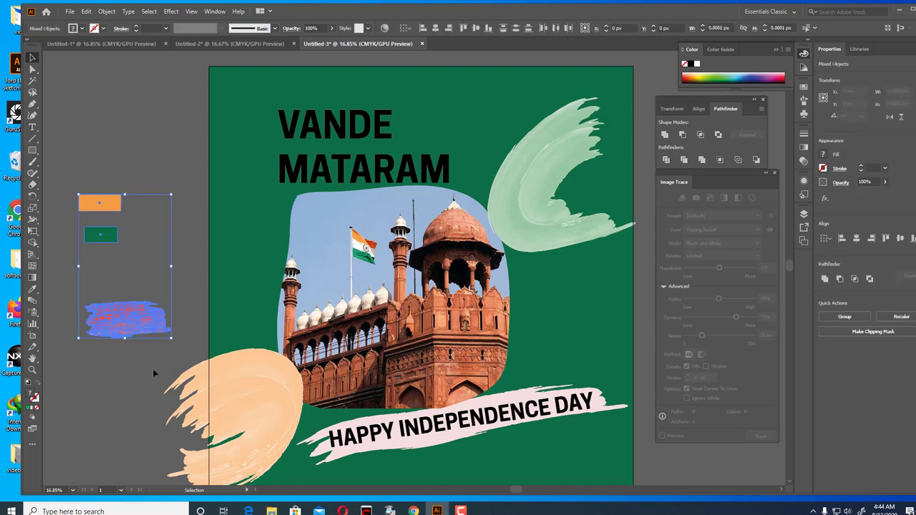
key("Delete")
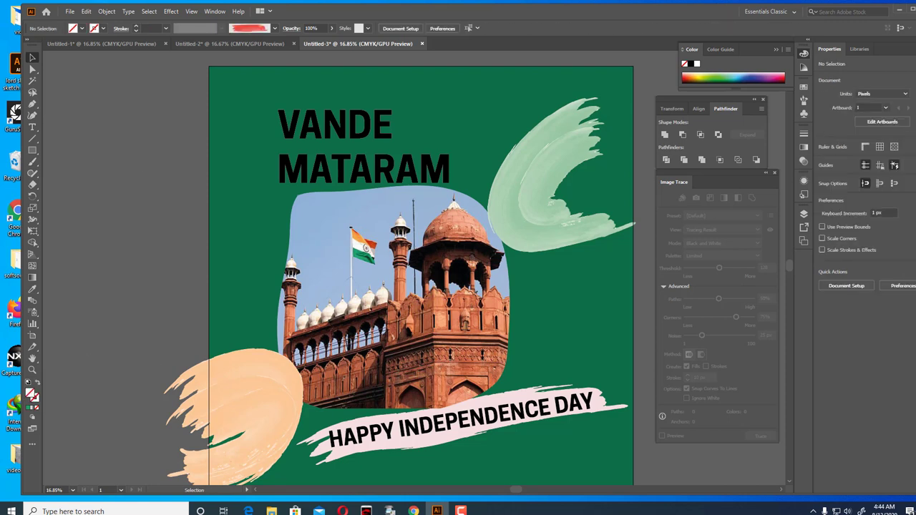
- Try to erase the orange brush overhang with a rectangular Eraser area across the artboard's left edge
key("a")
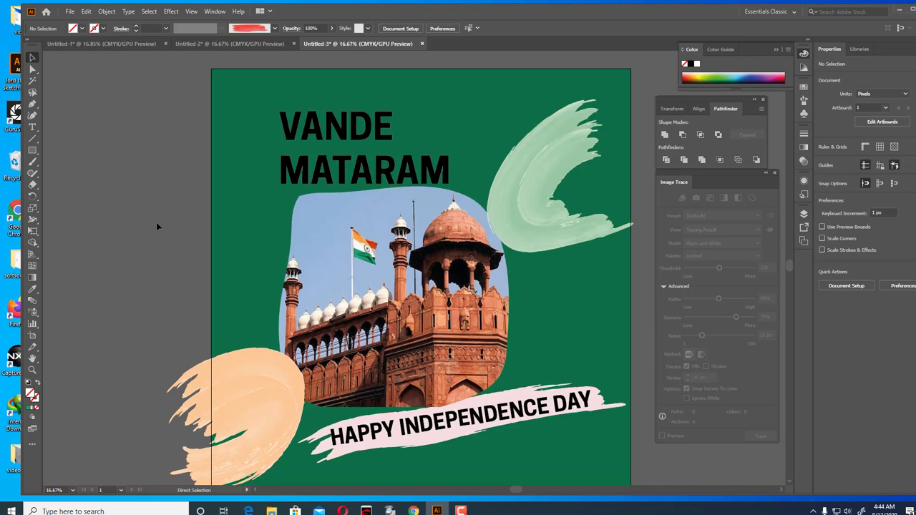
key("ctrl+minus")
key("ctrl+minus")
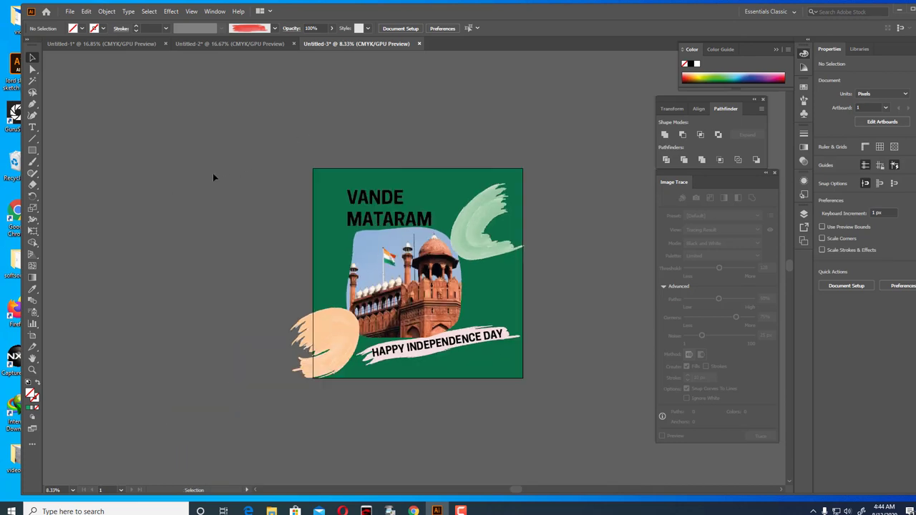
left_click_drag(32, 185, 63, 185)
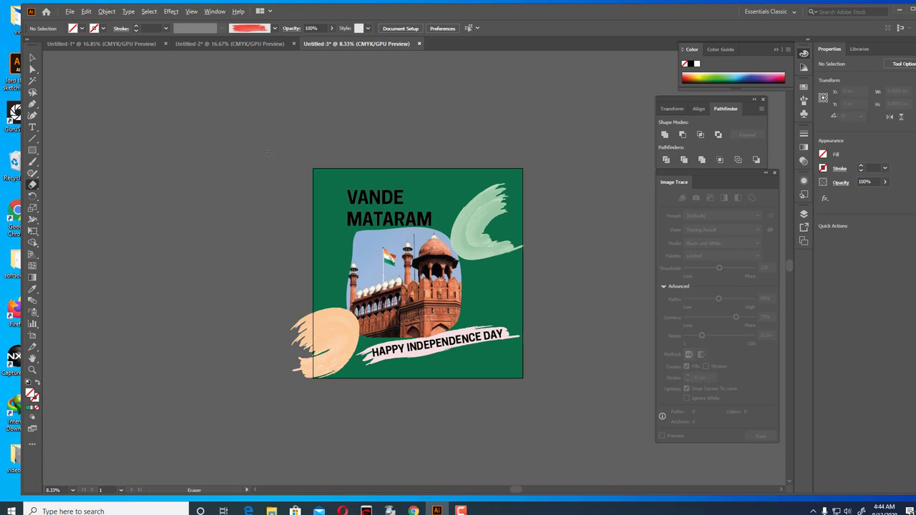
mouse_move(268, 152)
left_mouse_down()
mouse_move(321, 401)
mouse_move(342, 431)
left_mouse_up()
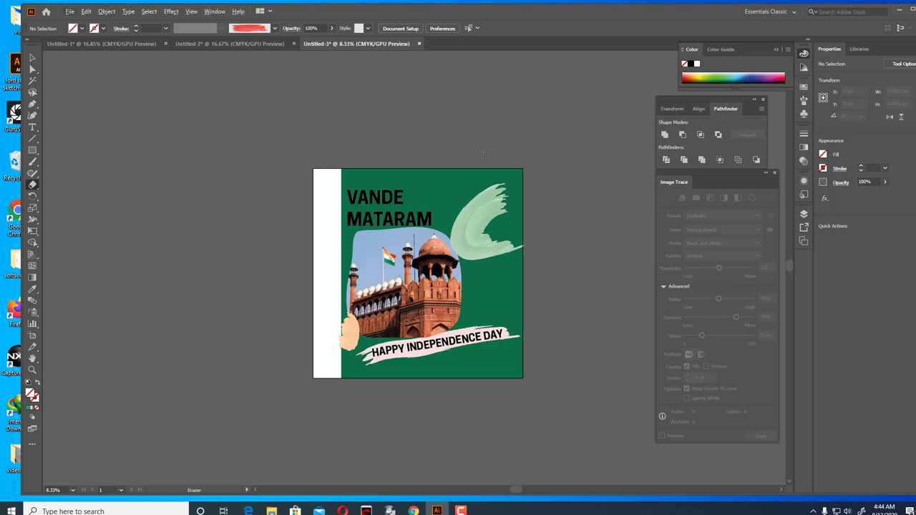
key("ctrl+z")
- Expand the appearance of all the artwork, and expand its objects and fills
left_click(32, 60)
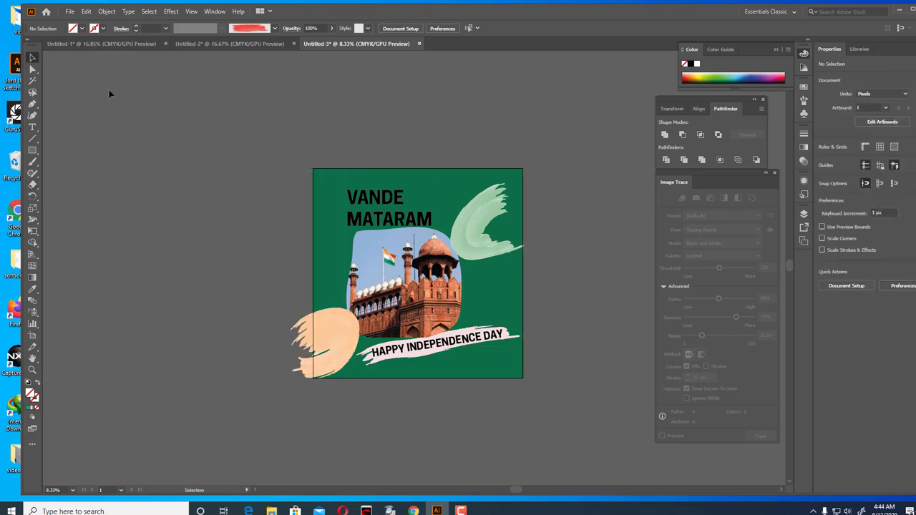
left_click_drag(280, 133, 604, 474)
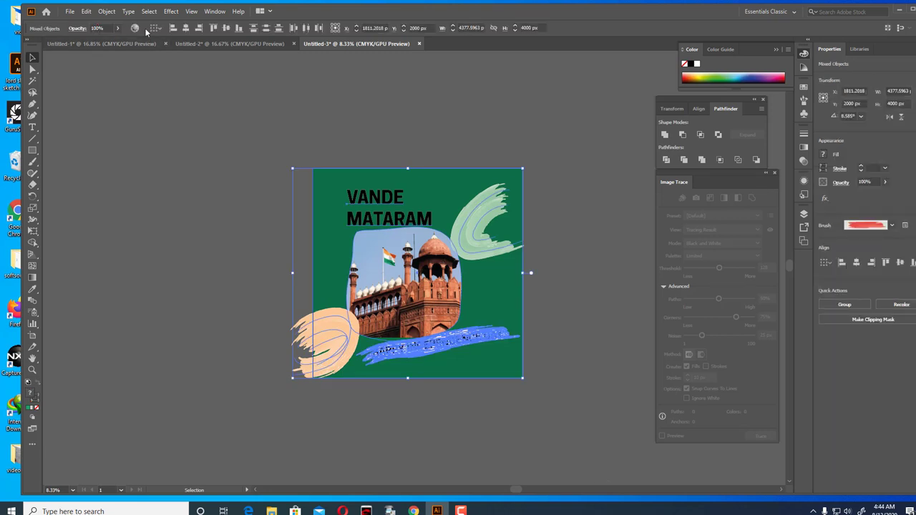
left_click(104, 12)
left_click(137, 135)
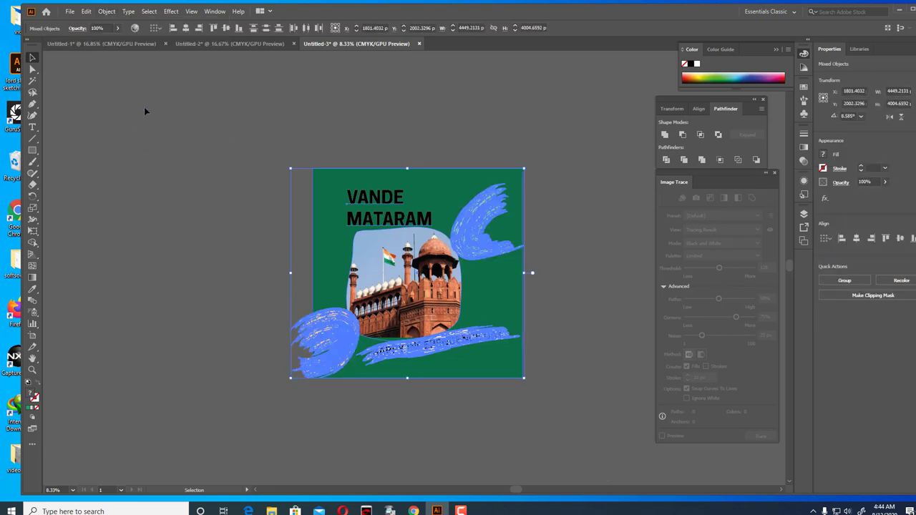
left_click(106, 11)
left_click(123, 124)
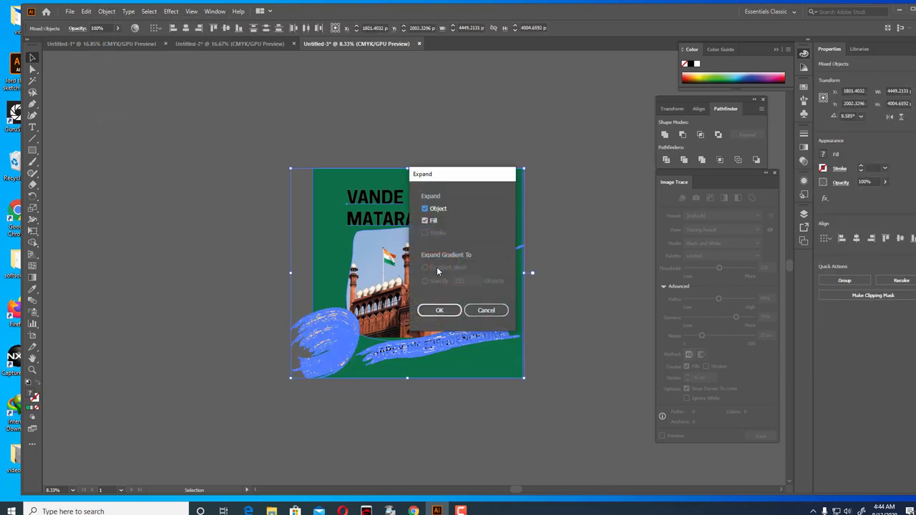
left_click(439, 311)
left_click(576, 275)
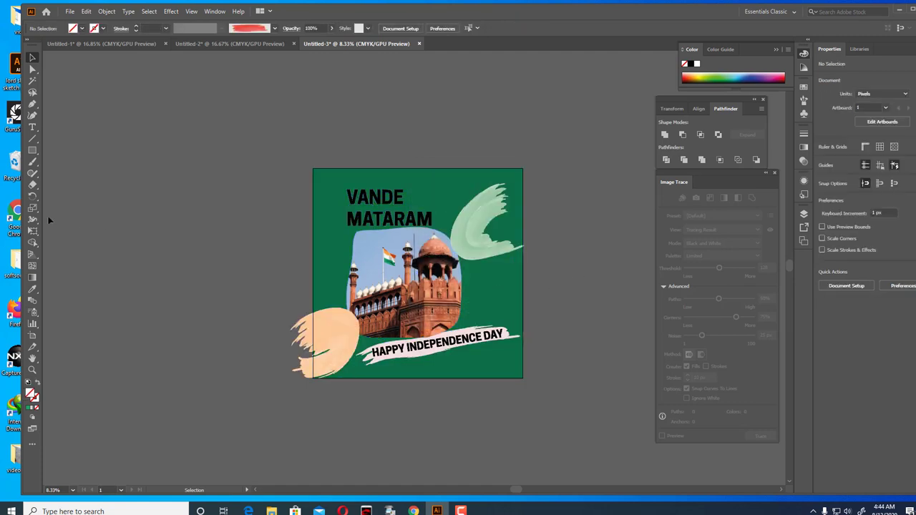
- Erase a full-height rectangular strip over the artboard's left edge and a rectangular area over the green brush strokes
left_click(32, 185)
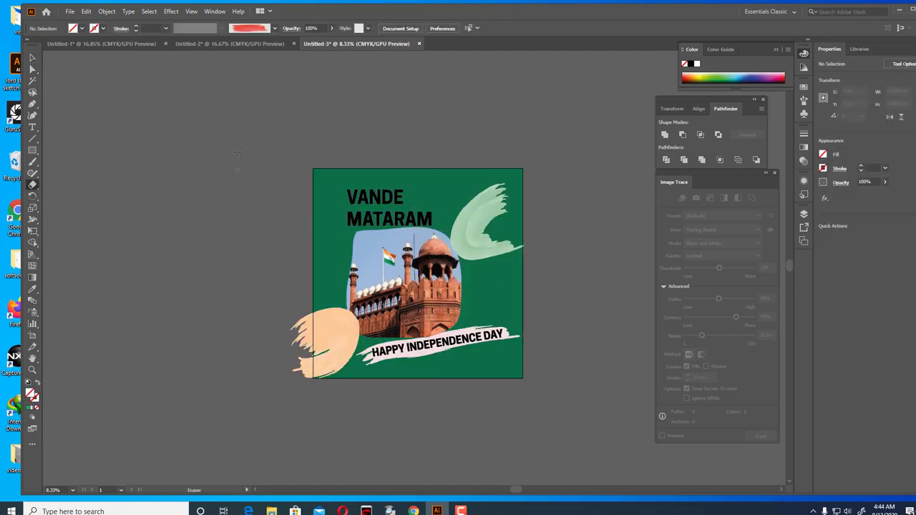
mouse_move(246, 129)
left_mouse_down()
mouse_move(278, 326)
mouse_move(342, 458)
left_mouse_up()
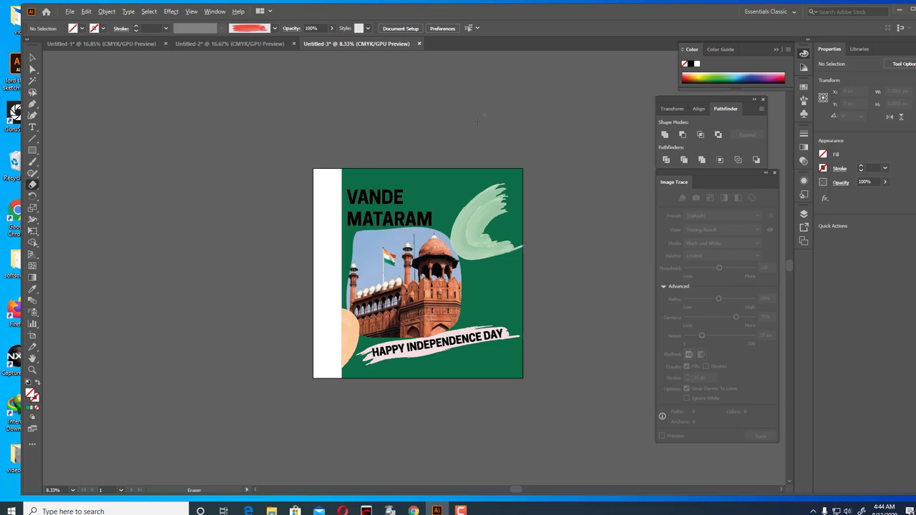
mouse_move(466, 129)
left_mouse_down()
mouse_move(471, 209)
mouse_move(514, 377)
mouse_move(515, 261)
left_mouse_up()
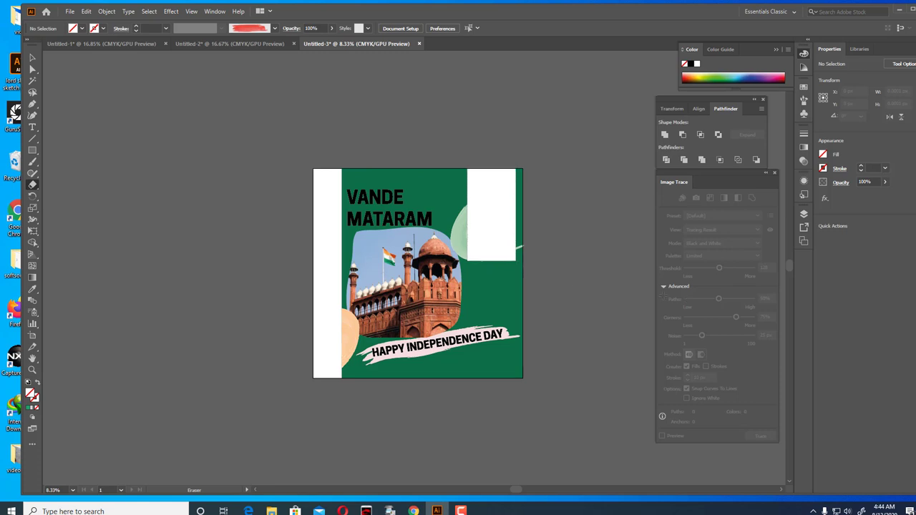
- Flatten the transparency of the HAPPY INDEPENDENCE DAY lettering using the High Resolution preset with all text converted to outlines
left_click(32, 57)
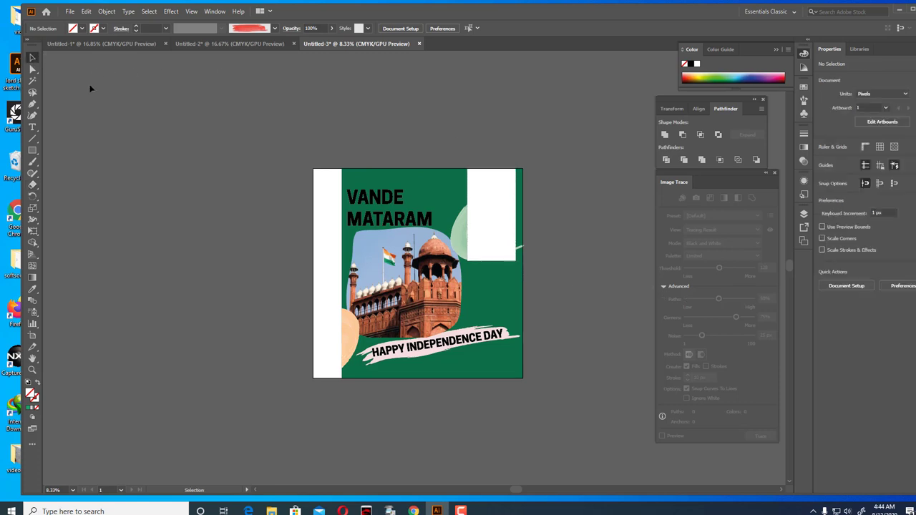
left_click(438, 345)
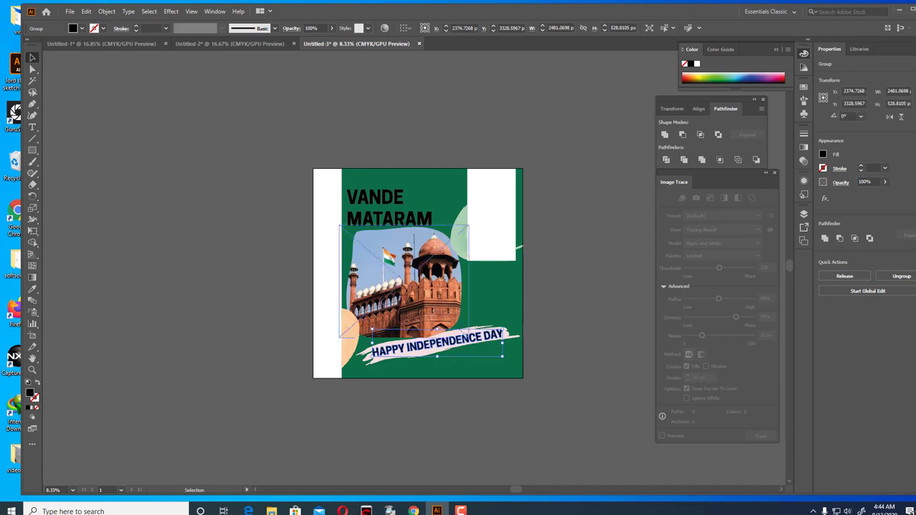
left_click(107, 12)
left_click(136, 189)
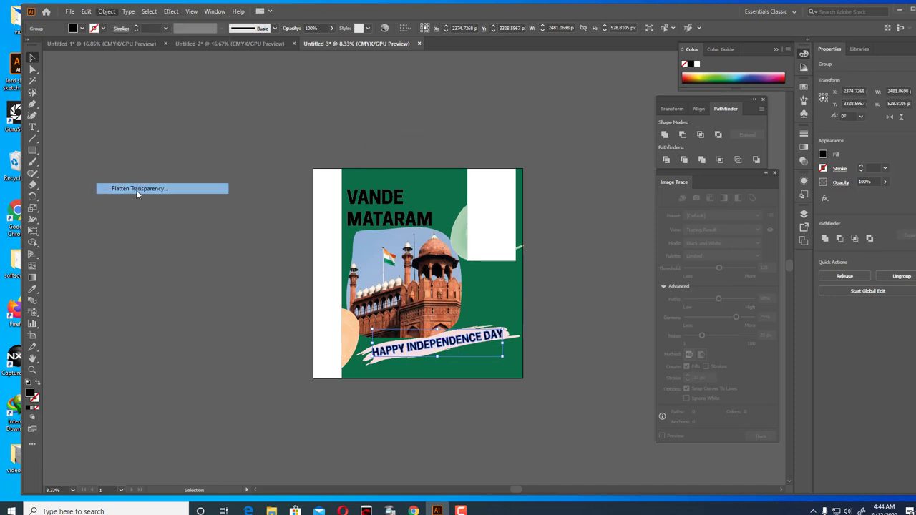
left_click(487, 166)
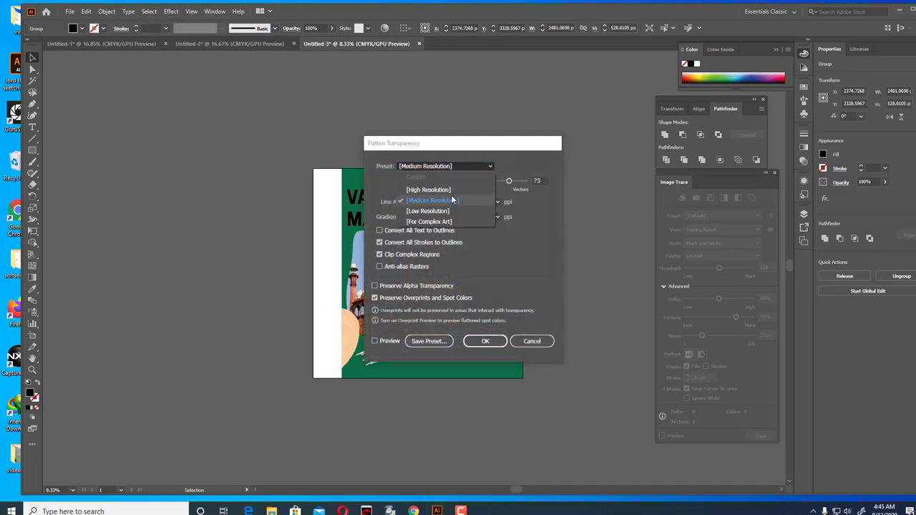
left_click(430, 187)
left_click(379, 230)
left_click(379, 242)
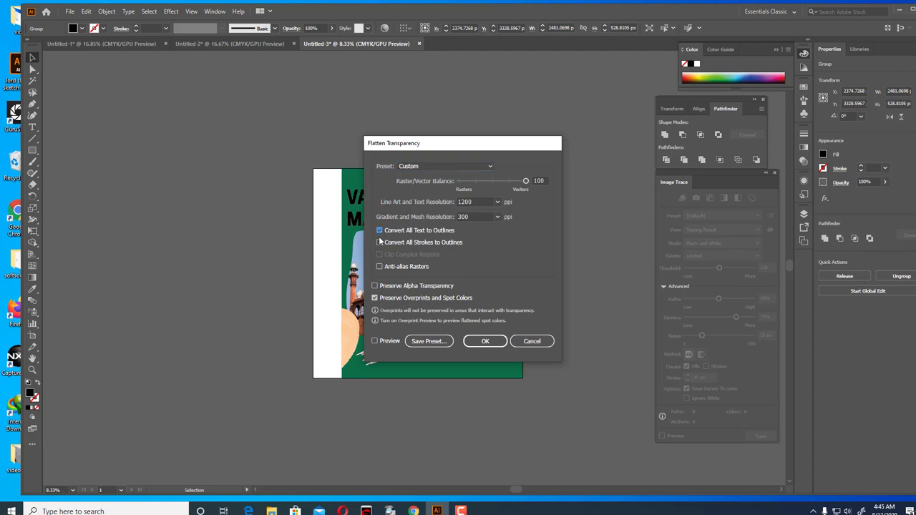
left_click(486, 341)
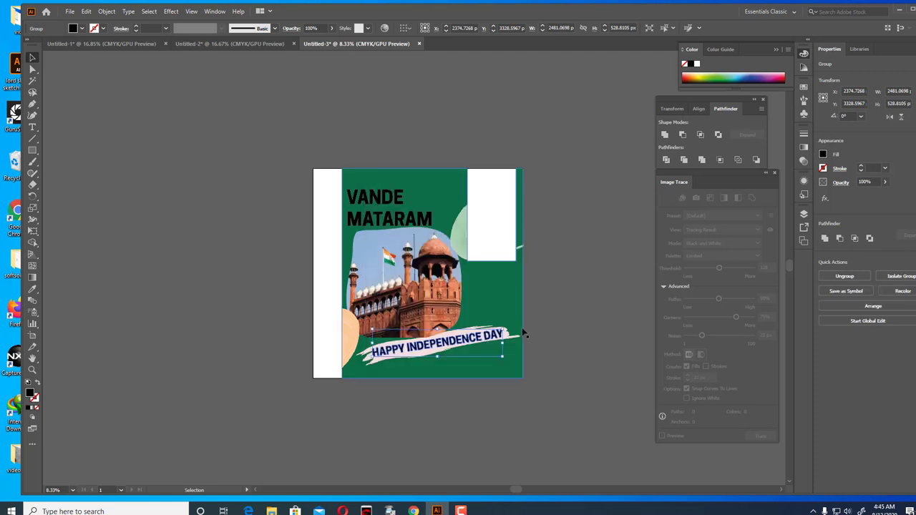
left_click(566, 313)
- Flatten the transparency of the VANDE MATARAM lettering
left_click(409, 218)
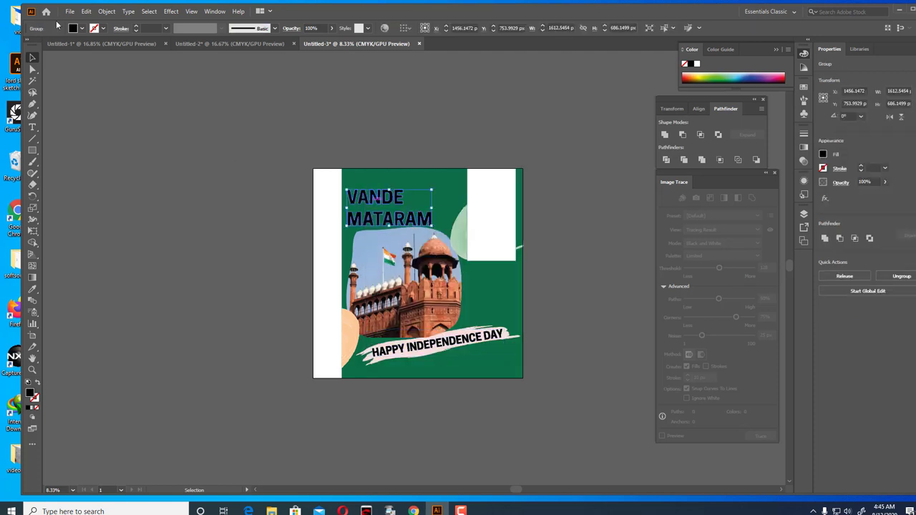
left_click(106, 11)
left_click(140, 188)
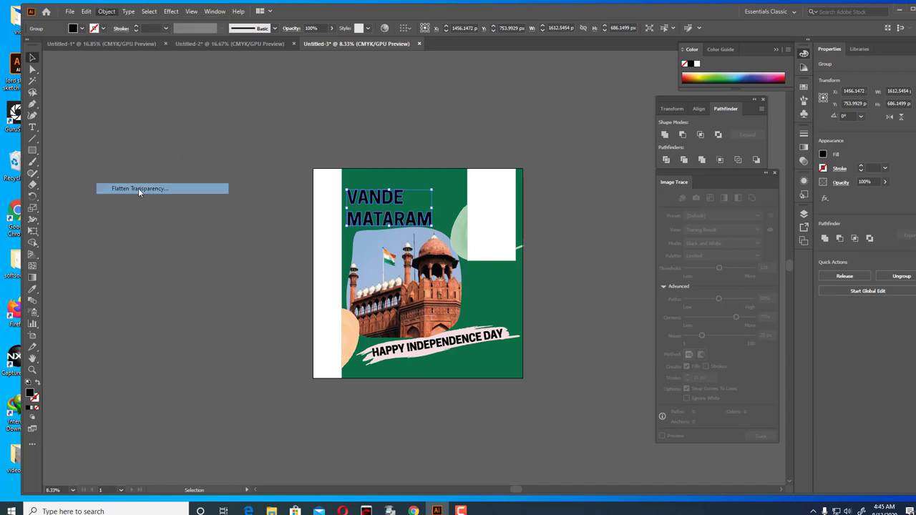
left_click(485, 341)
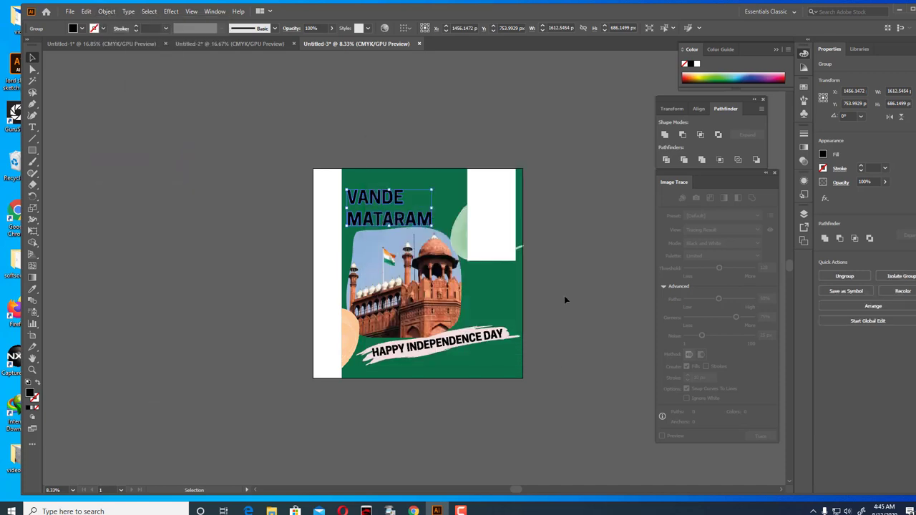
left_click(564, 295)
- Change the fill of the VANDE MATARAM lettering to off-white
left_click(392, 219)
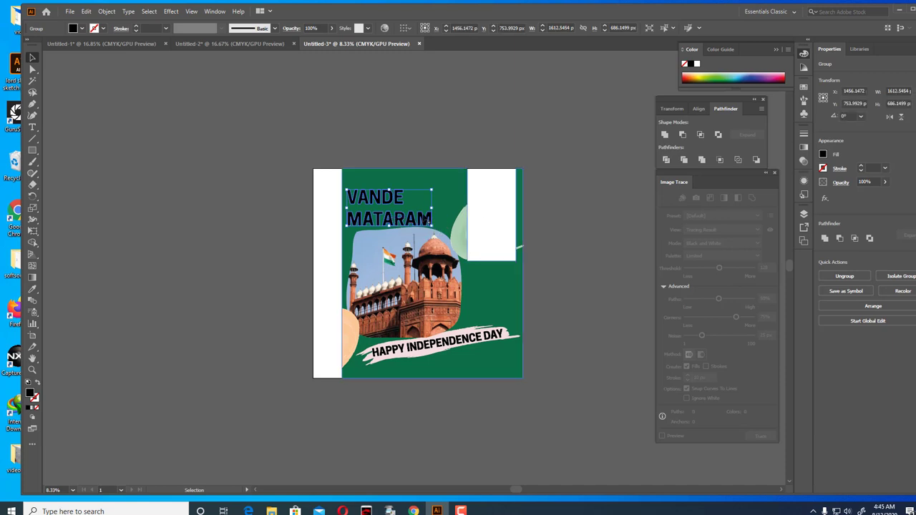
double_click(31, 395)
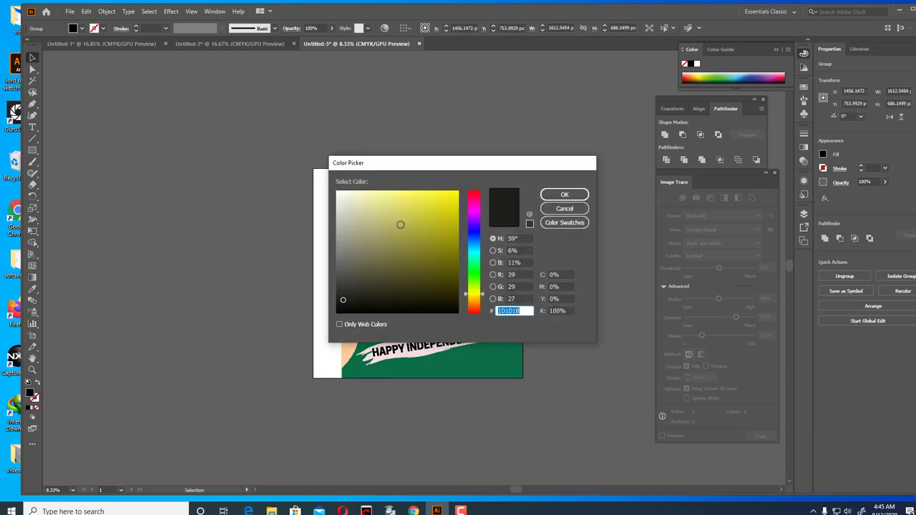
left_click(343, 194)
left_click(565, 195)
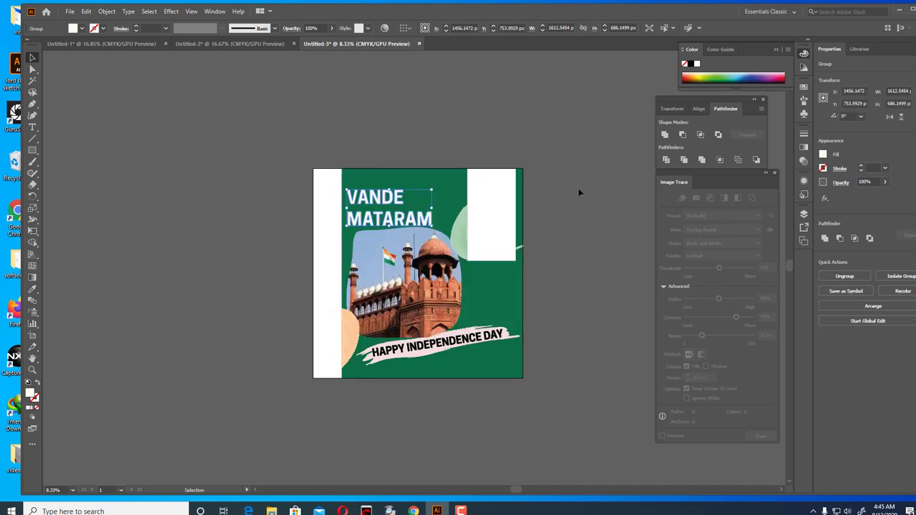
left_click(526, 320)
- Shrink the pale pink brush stroke behind HAPPY INDEPENDENCE DAY proportionally about its center to about 2415 by 585 px
left_click(486, 334)
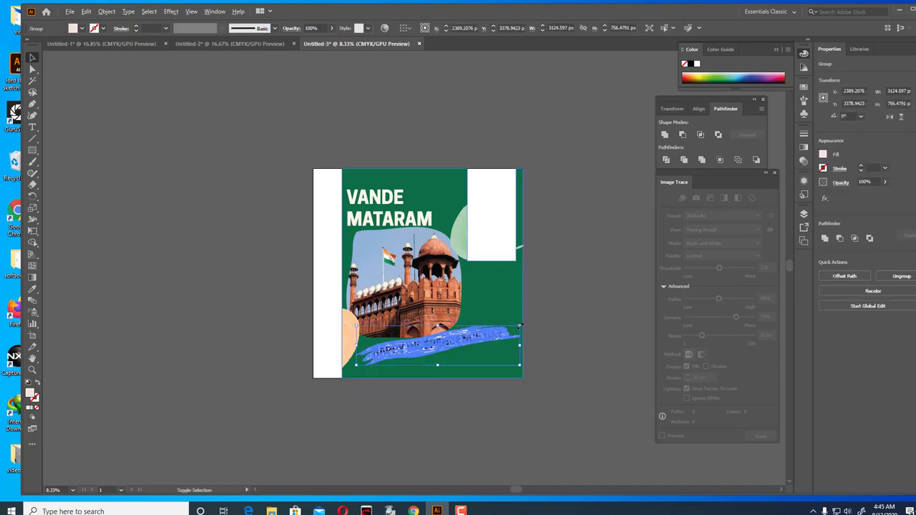
left_click_drag(521, 326, 501, 335)
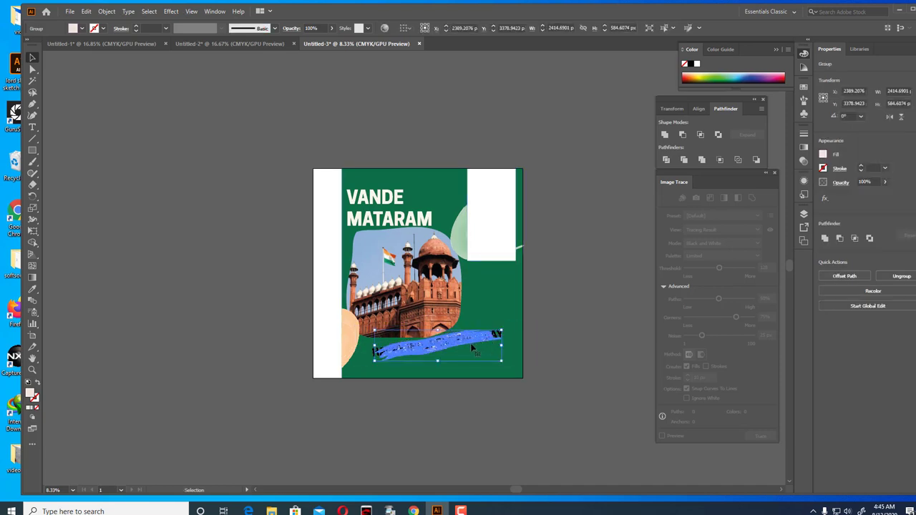
- Shrink the HAPPY INDEPENDENCE DAY lettering proportionally about its center so it fits inside the pale pink brush stroke
left_click(550, 326)
left_click(501, 333)
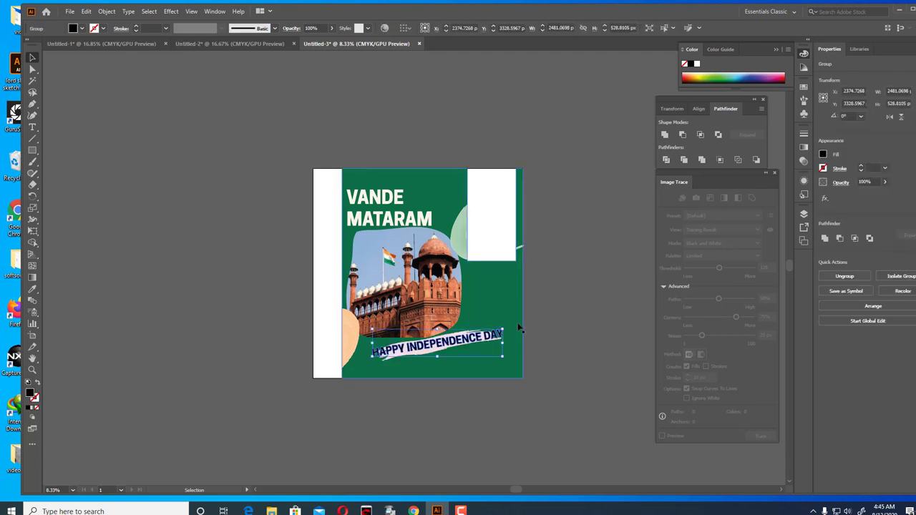
mouse_move(503, 330)
left_mouse_down()
mouse_move(514, 327)
mouse_move(501, 335)
left_mouse_up()
left_click(538, 322)
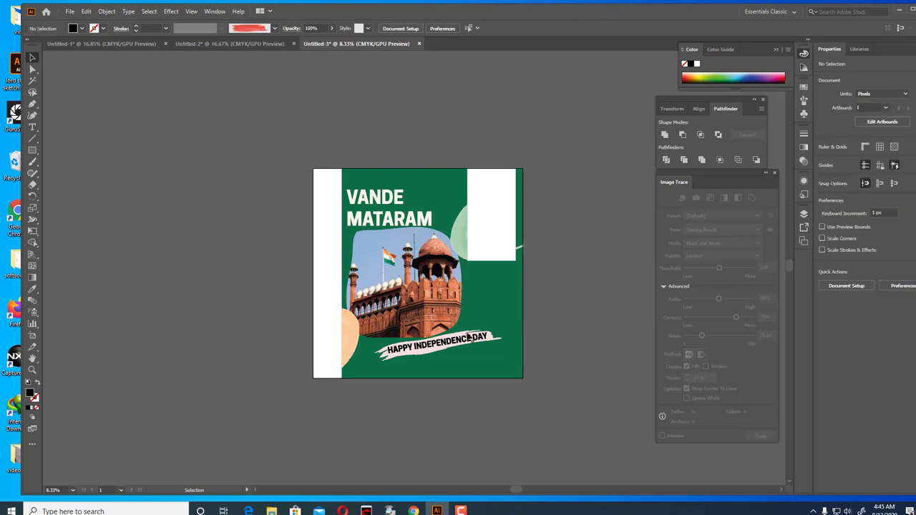
- Scale the HAPPY INDEPENDENCE DAY lettering and its brush stroke together to about 2030 by 492 px and move them up and left against the photo's lower edge
left_click(469, 336)
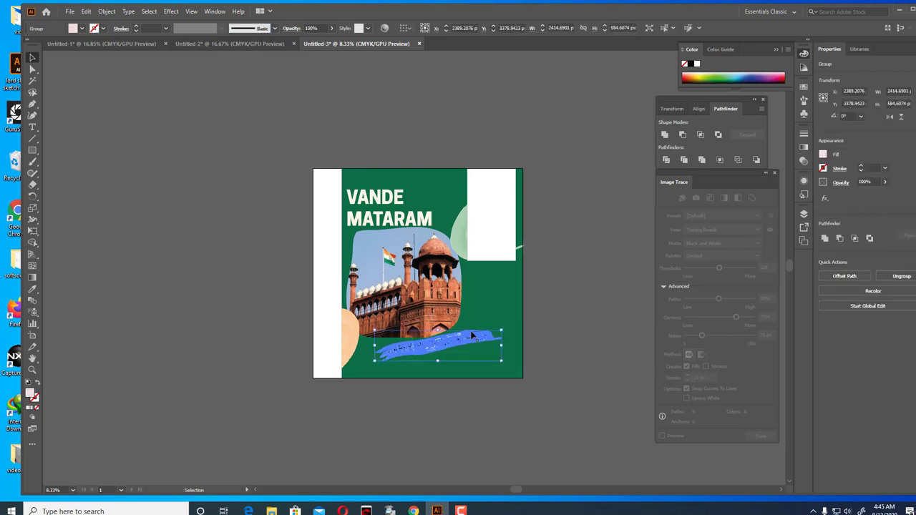
key("ctrl+=")
key("ctrl+=")
key("ctrl+=")
key("ctrl+=")
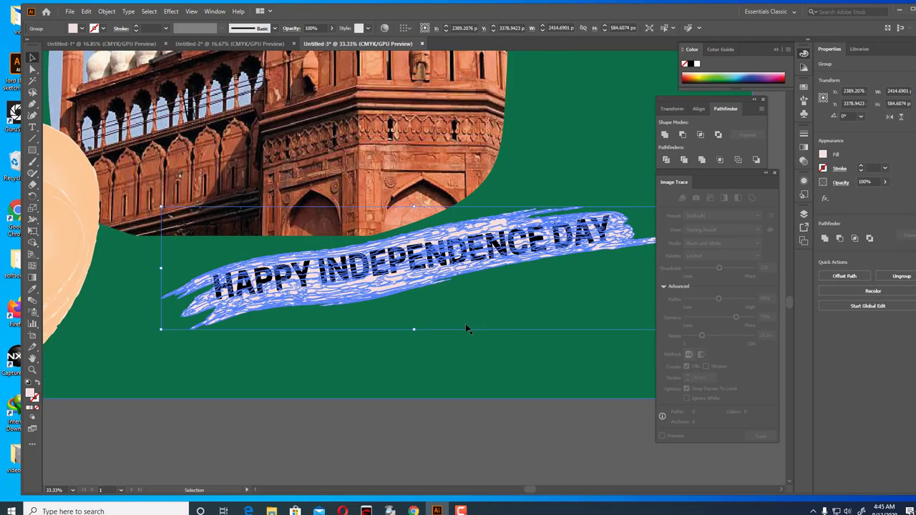
left_click(463, 431)
left_click(436, 262)
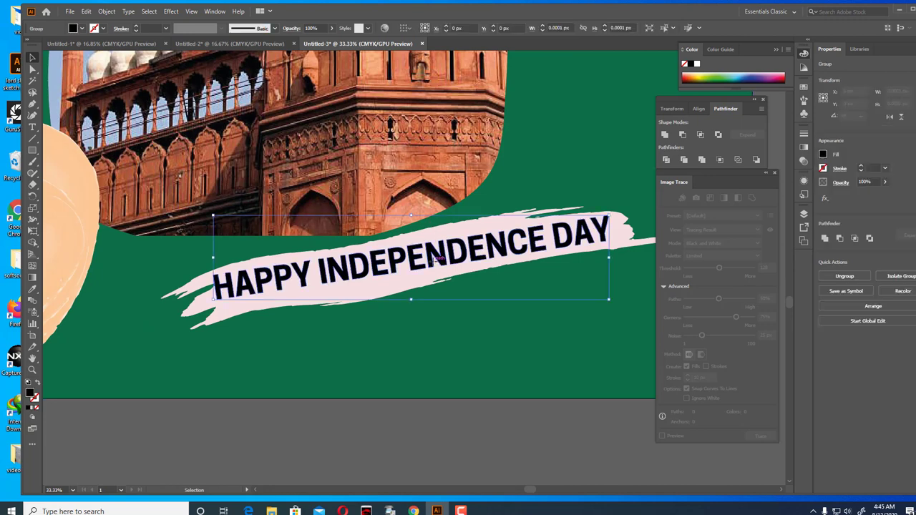
left_click(451, 231, "shift")
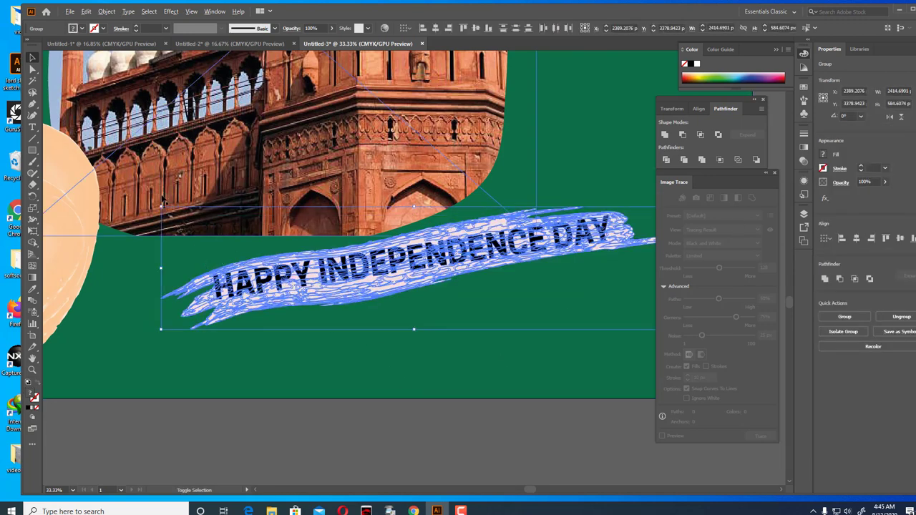
left_click_drag(162, 208, 258, 230)
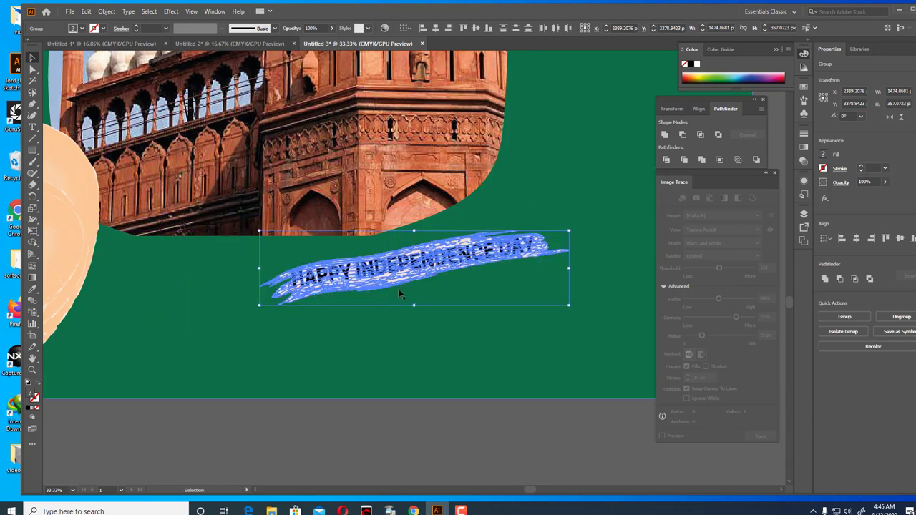
left_click_drag(413, 267, 379, 254)
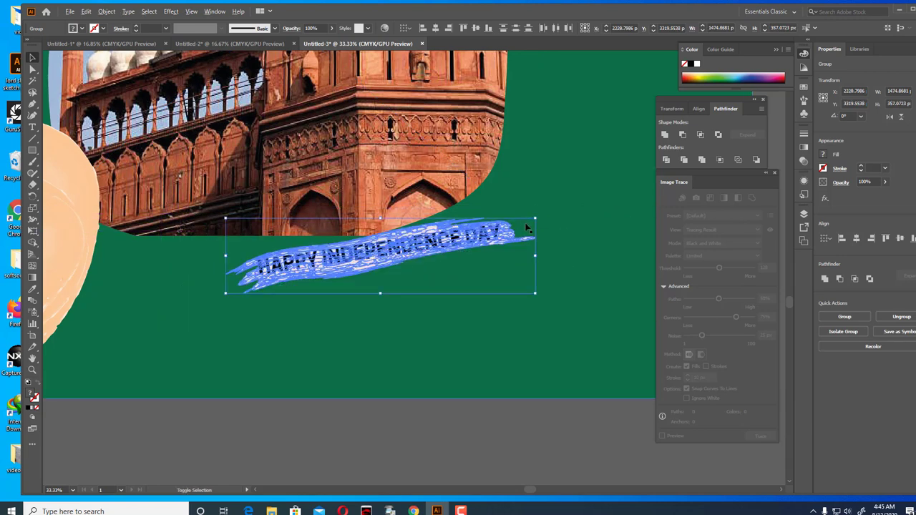
left_click_drag(534, 218, 594, 204)
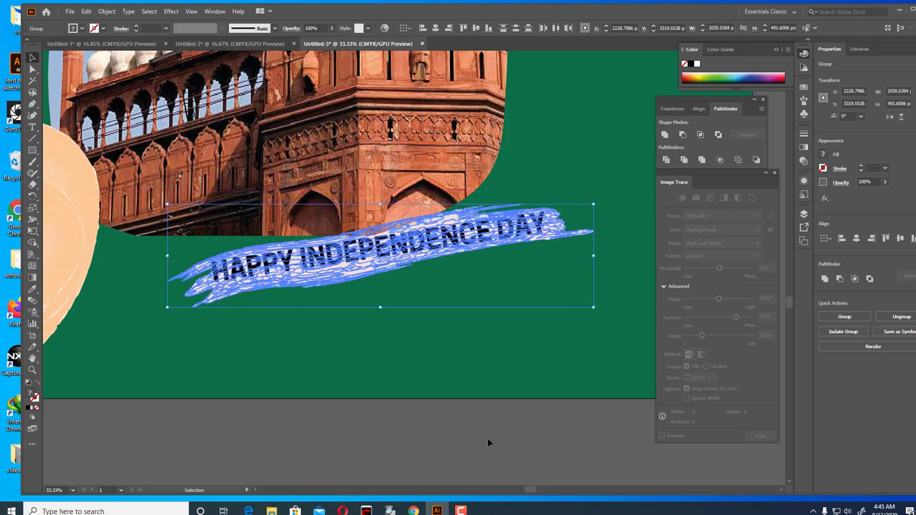
left_click(479, 460)
key("ctrl+minus")
key("ctrl+minus")
key("ctrl+minus")
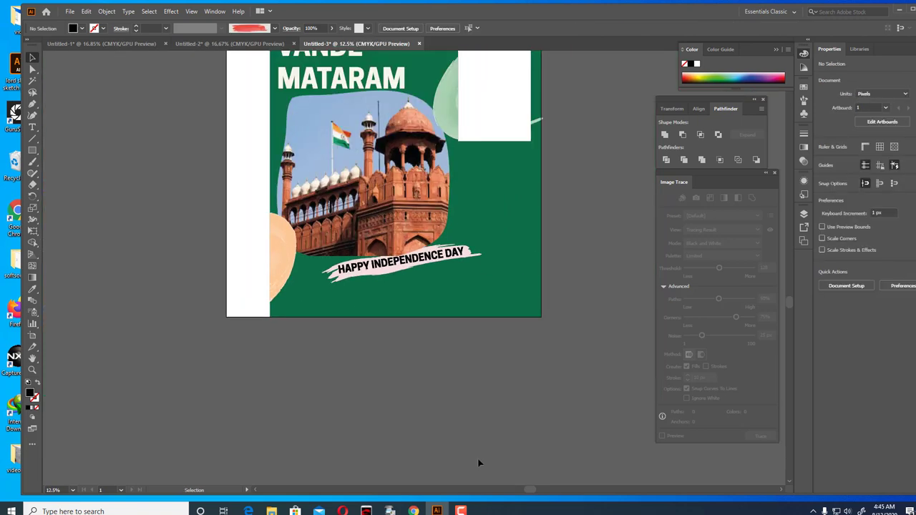
left_click(32, 184)
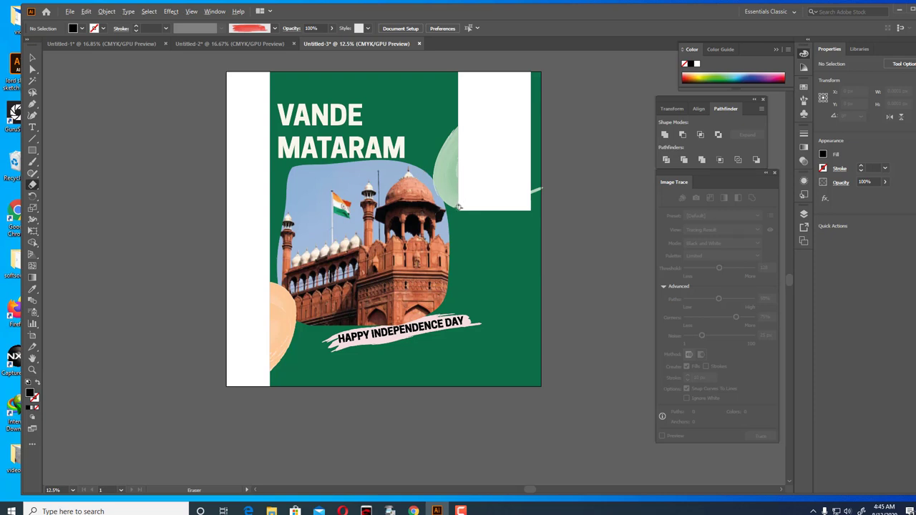
mouse_move(461, 212)
left_mouse_down()
mouse_move(489, 249)
mouse_move(520, 319)
mouse_move(513, 230)
left_mouse_up()
left_click(32, 57)
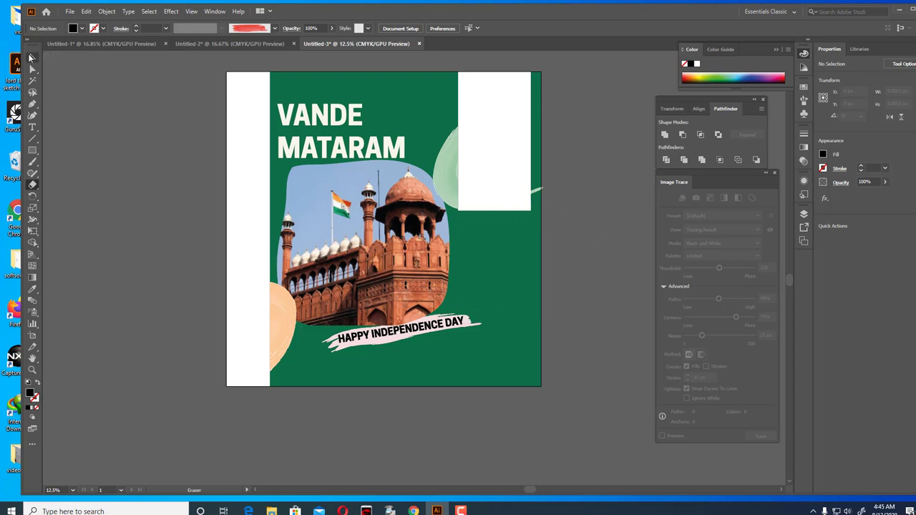
- Group the HAPPY INDEPENDENCE DAY lettering with its brush stroke and move the group slightly left and down
left_click(437, 326)
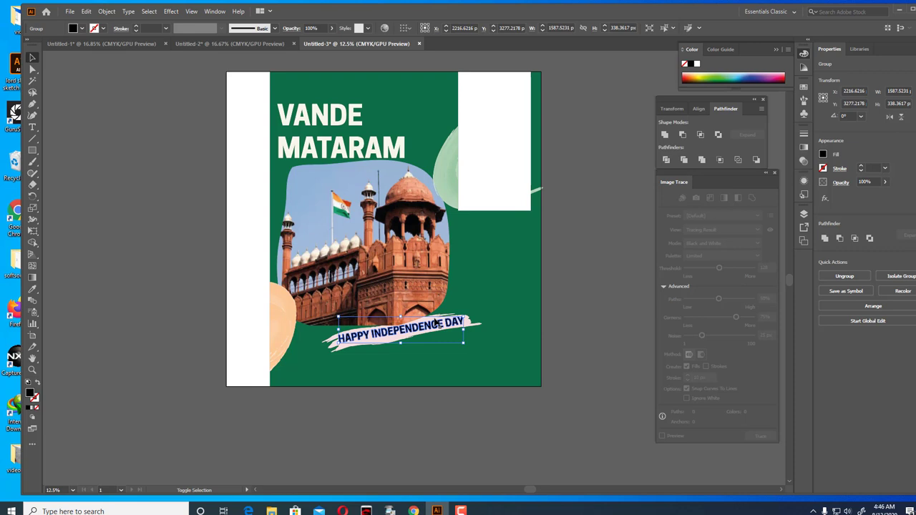
left_click(444, 321, "shift")
key("ctrl+g")
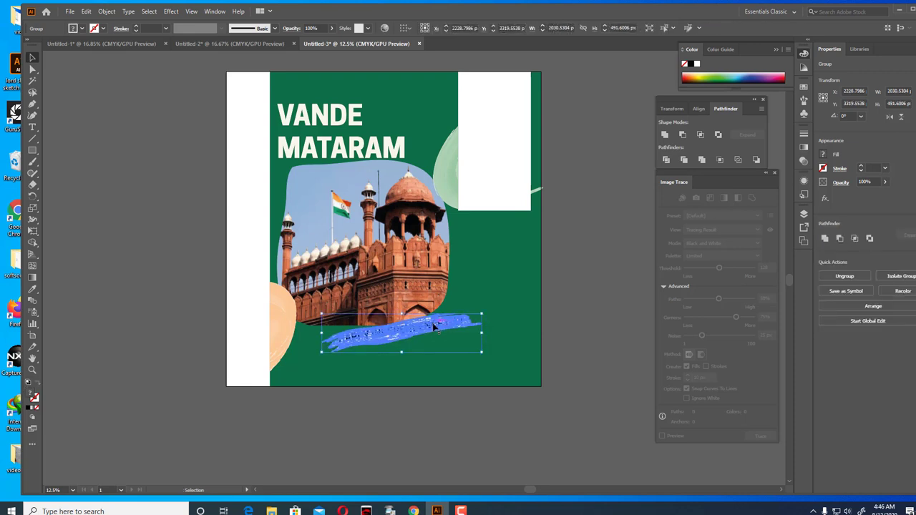
left_click_drag(435, 326, 415, 330)
left_click(496, 399)
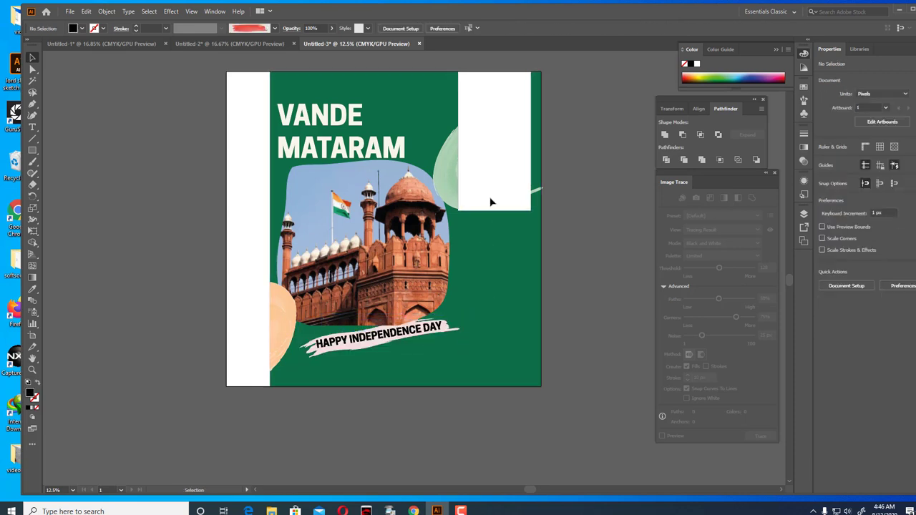
- Erase the remaining green background and stray stroke right of the photo in rectangular areas, leaving a straight full-height edge
left_click(33, 189)
left_click(72, 185)
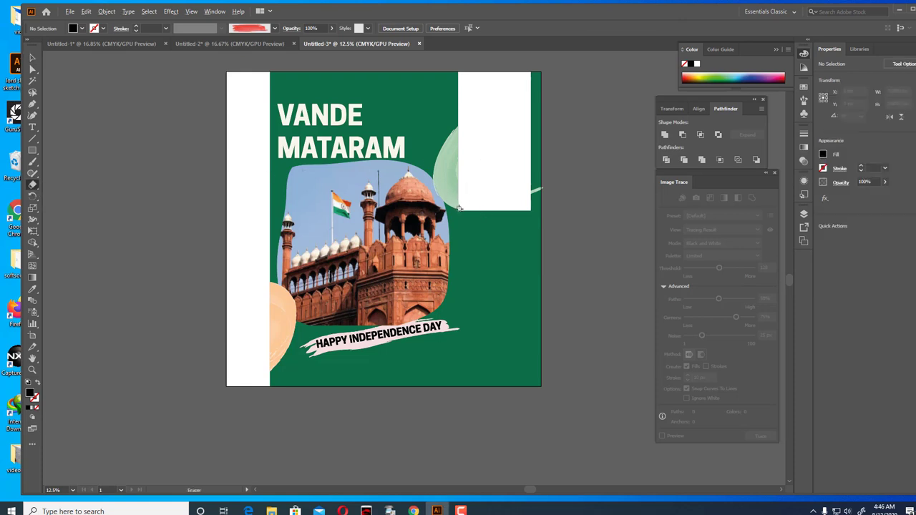
left_click_drag(460, 216, 531, 406)
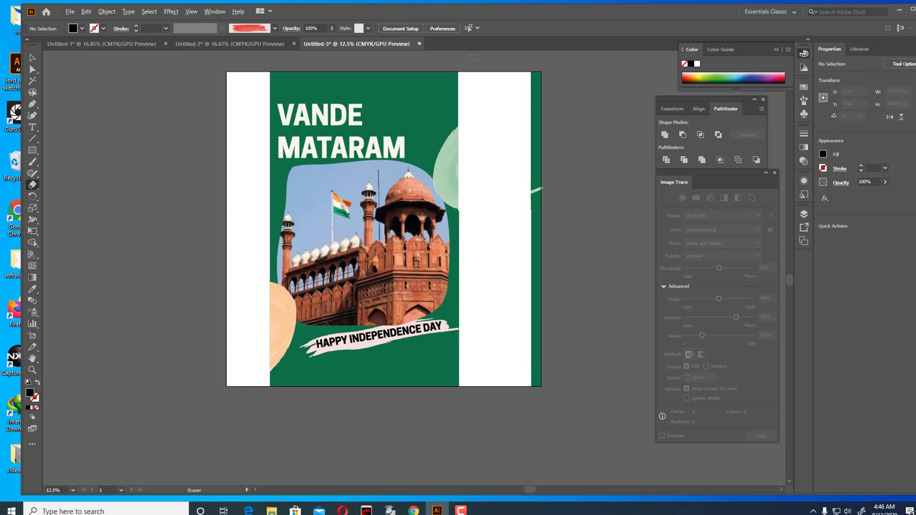
mouse_move(457, 70)
left_mouse_down()
mouse_move(496, 395)
mouse_move(506, 414)
mouse_move(577, 440)
left_mouse_up()
left_click(33, 59)
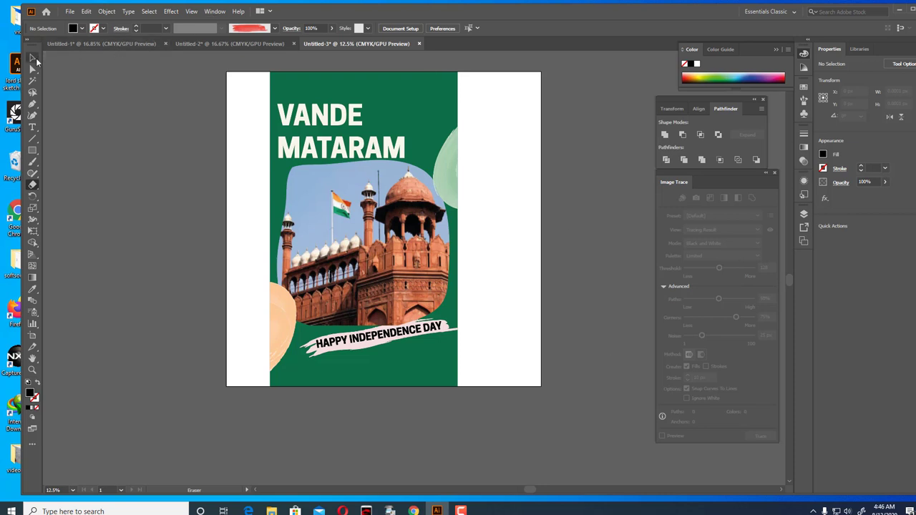
- Narrow the artboard from both sides to fit the green artwork, about 2384 by 4000 px, and maximize the window
scroll(221, 166, "up", 1)
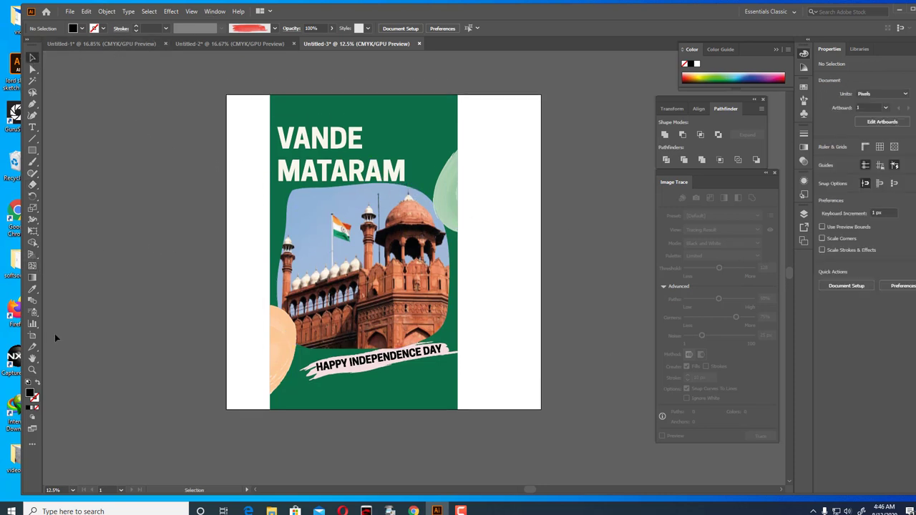
left_click(32, 335)
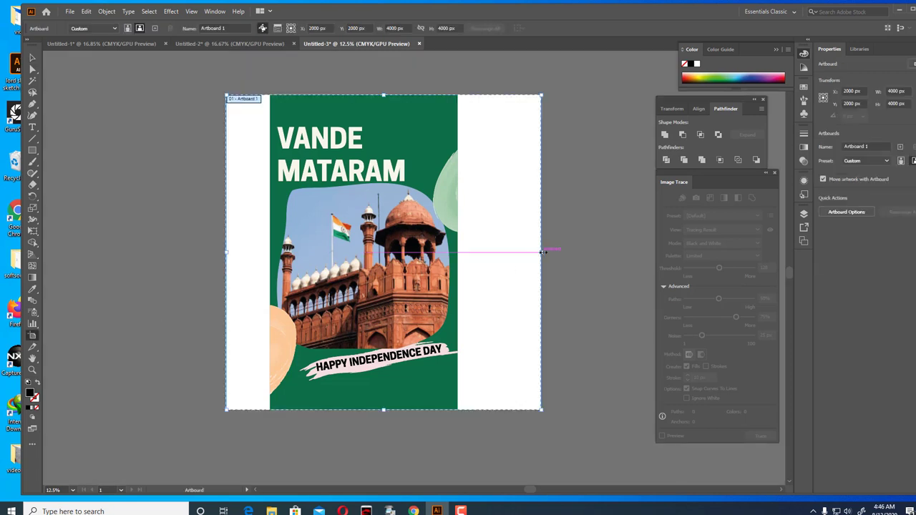
left_click_drag(541, 253, 457, 283)
left_click_drag(228, 254, 271, 267)
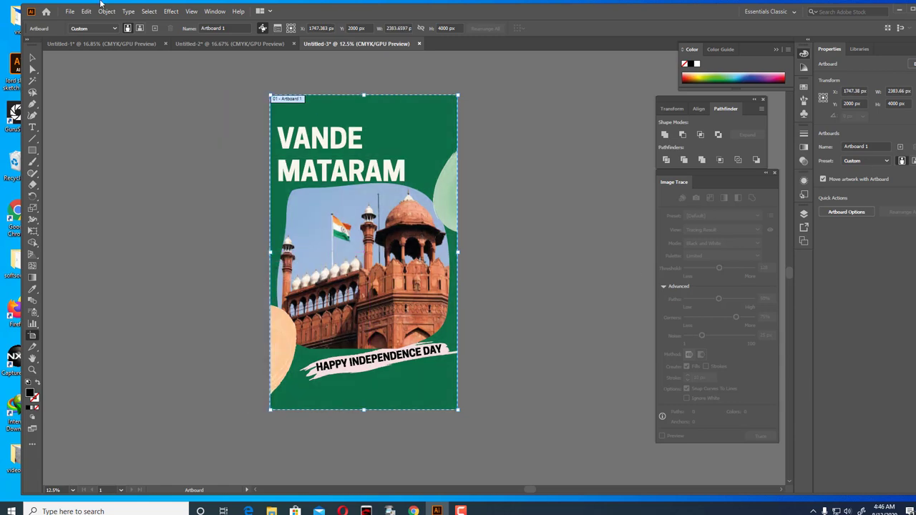
key("Escape")
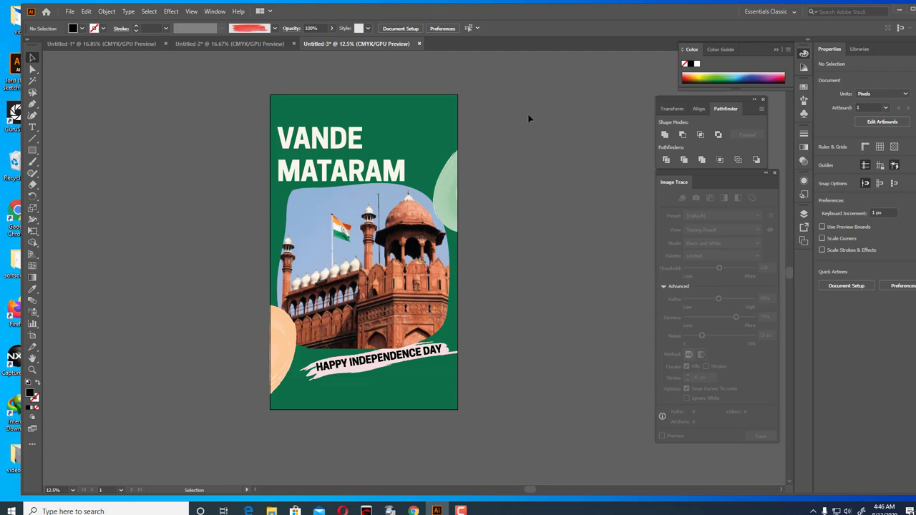
double_click(609, 14)
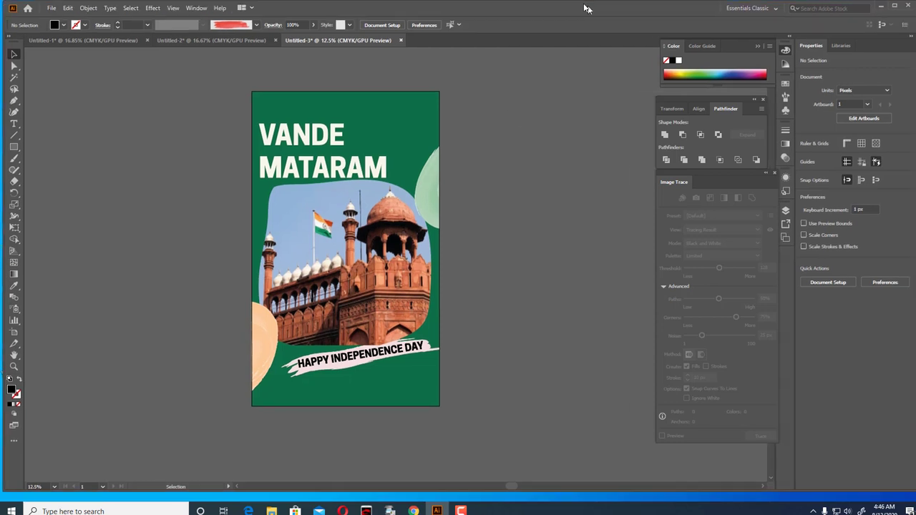